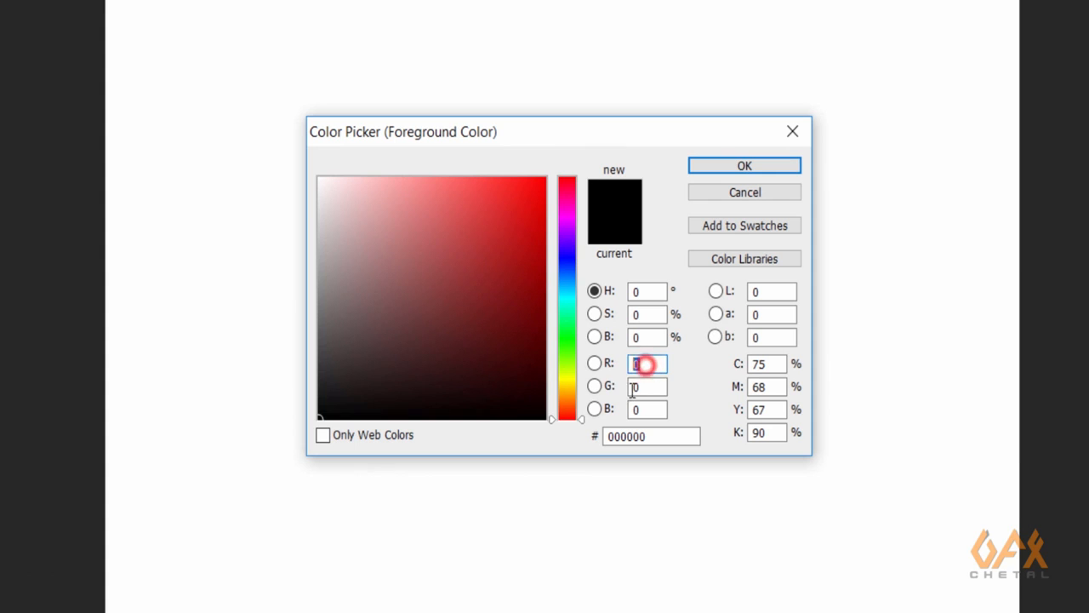
- Set the foreground colour to white with RGB values 255, 255, 255
left_click(645, 387)
left_click(643, 409)
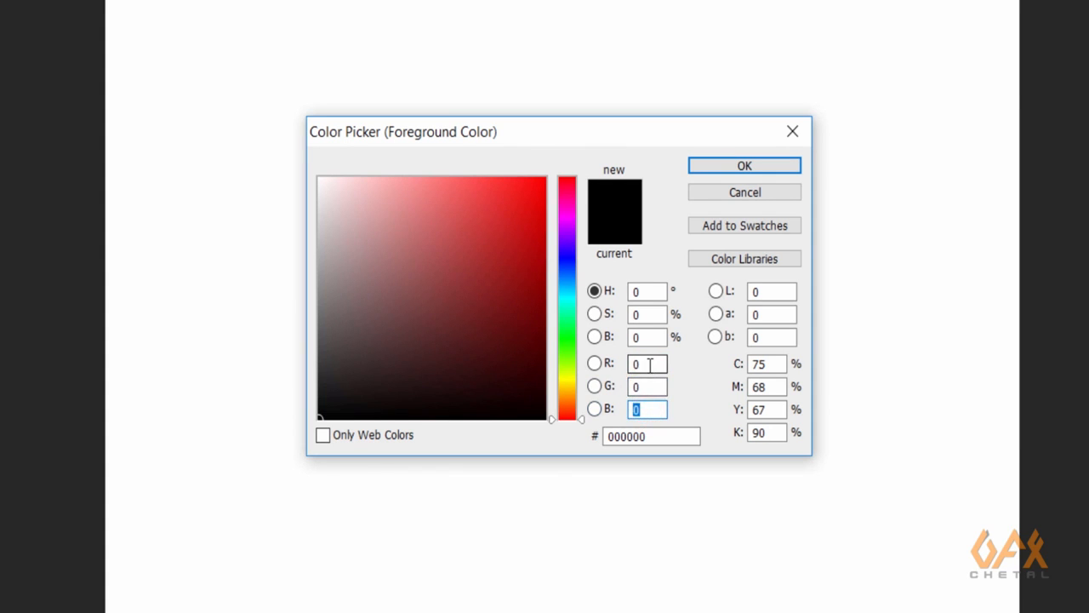
left_click(647, 363)
type("255")
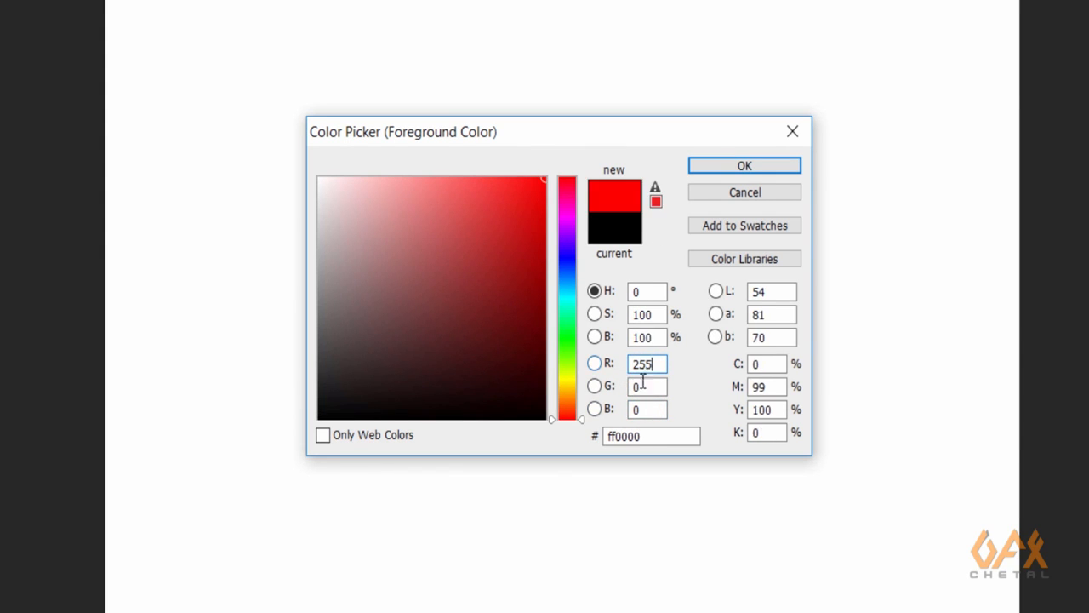
left_click(645, 387)
type("255")
left_click(640, 410)
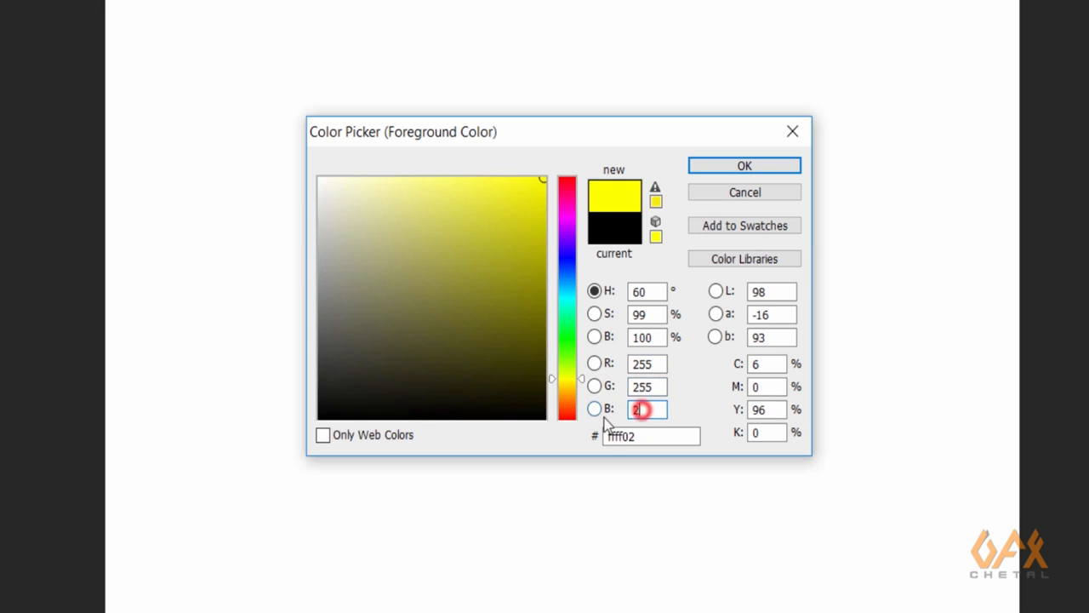
type("255")
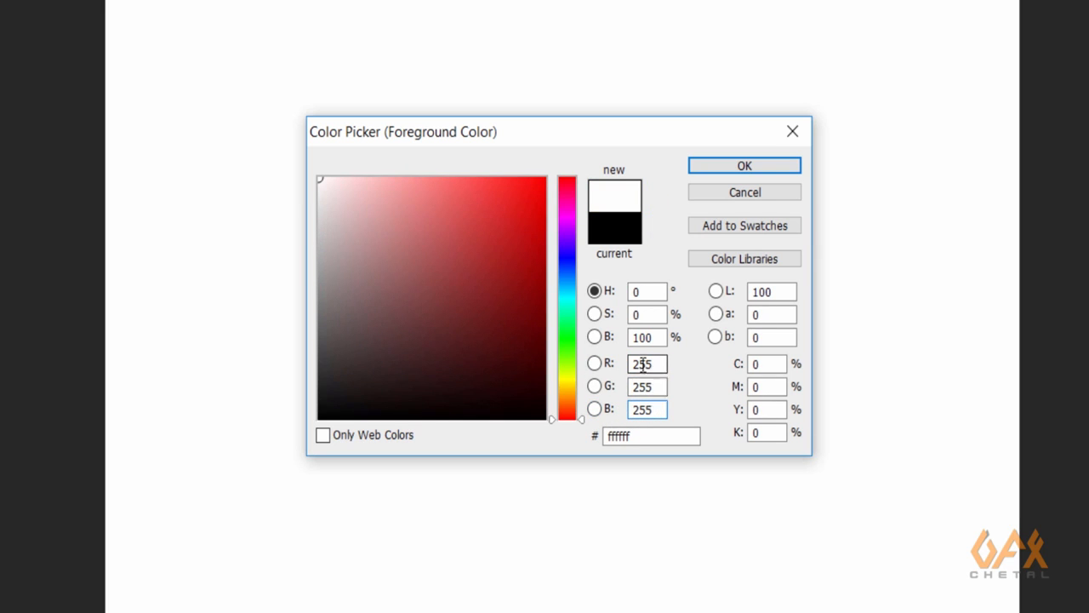
left_click(736, 168)
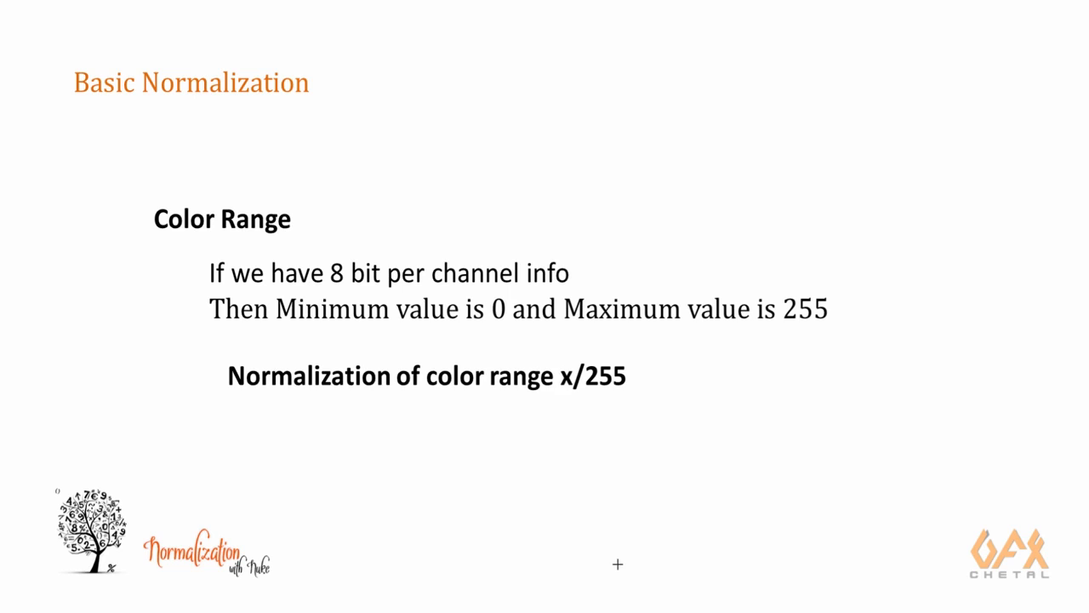
key("Right")
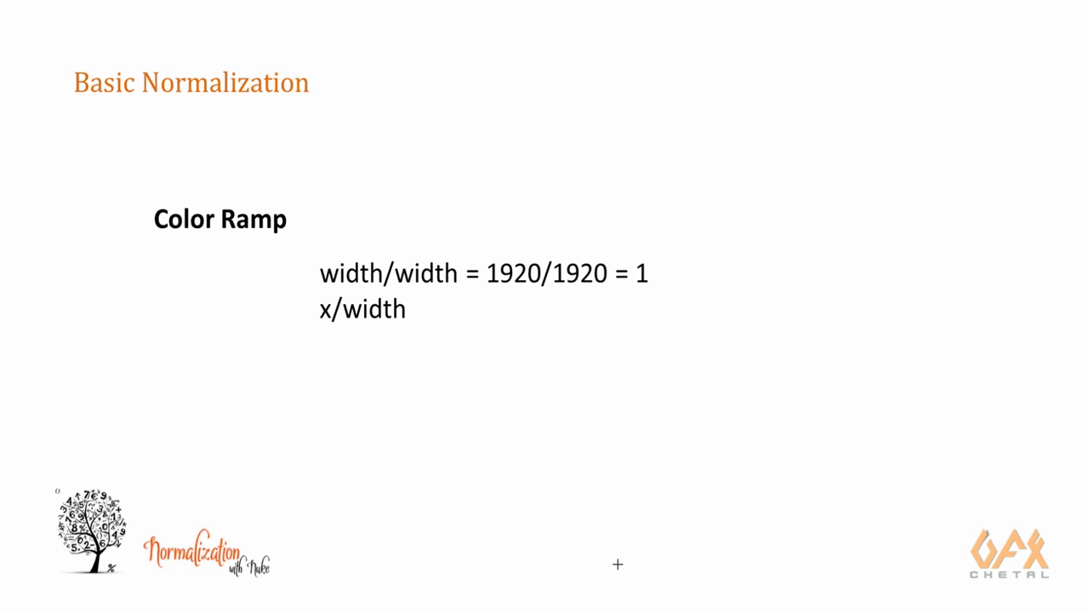
- Switch to Nuke, add a Constant node to the node graph and connect it to Viewer1
key("alt+Tab")
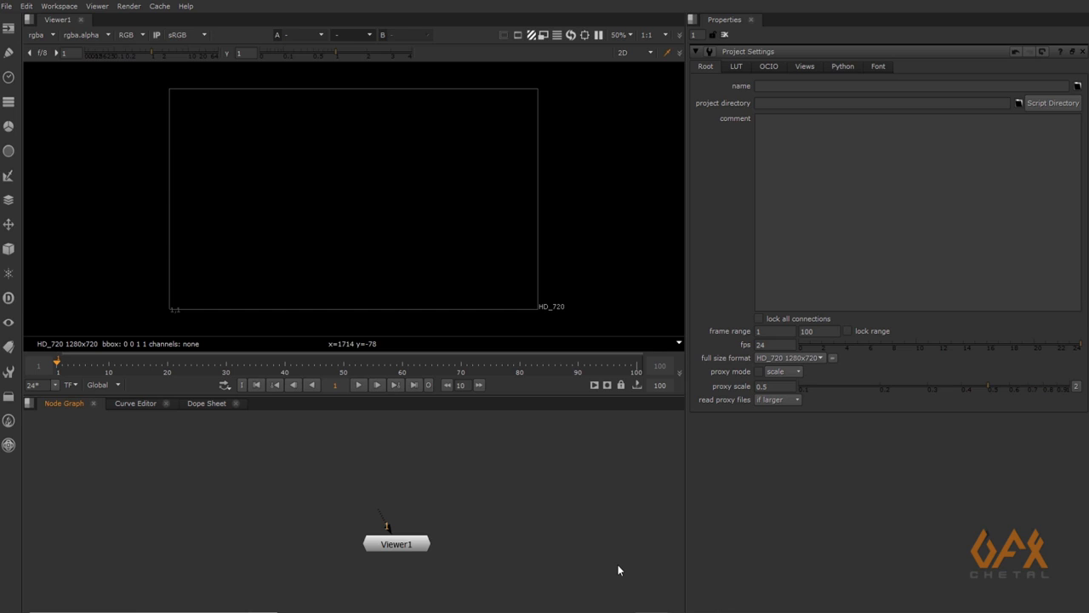
middle_click_drag(266, 525, 254, 515)
left_click(268, 508)
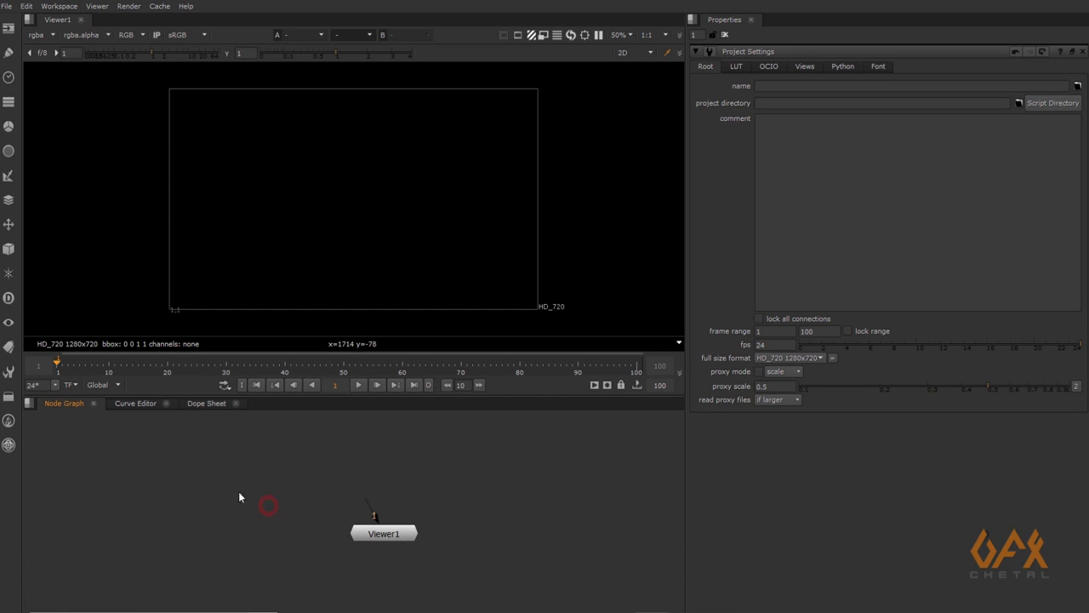
left_click(6, 32)
left_click(54, 77)
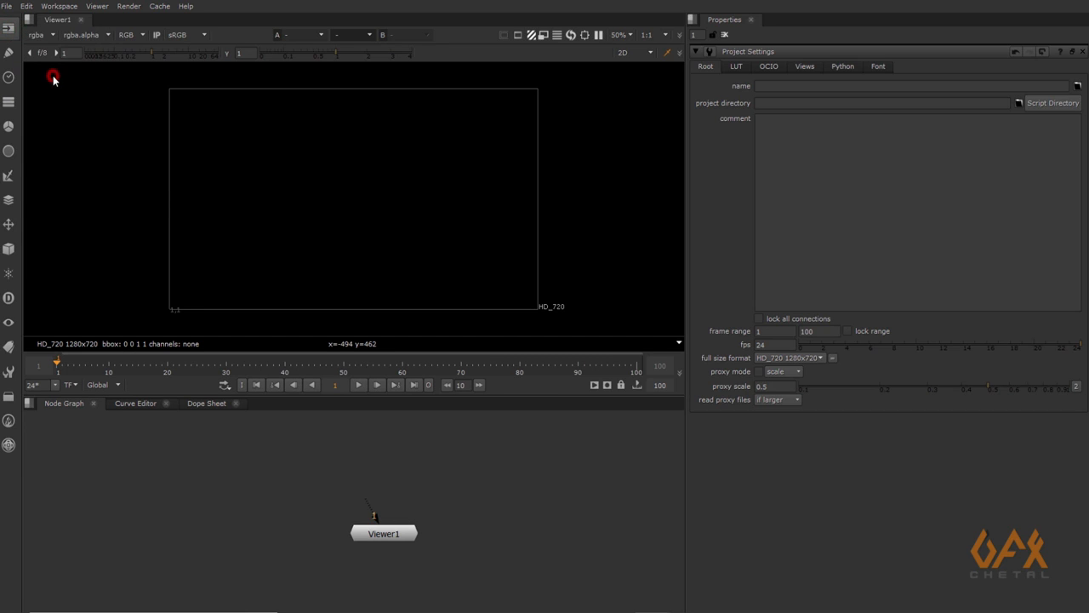
left_click_drag(266, 511, 264, 479)
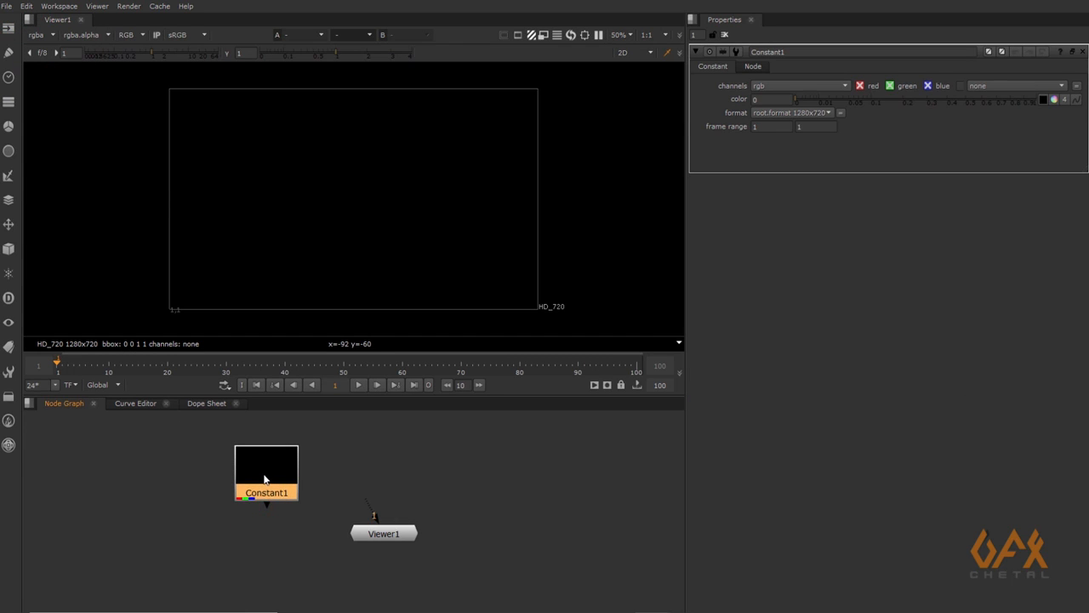
key("1")
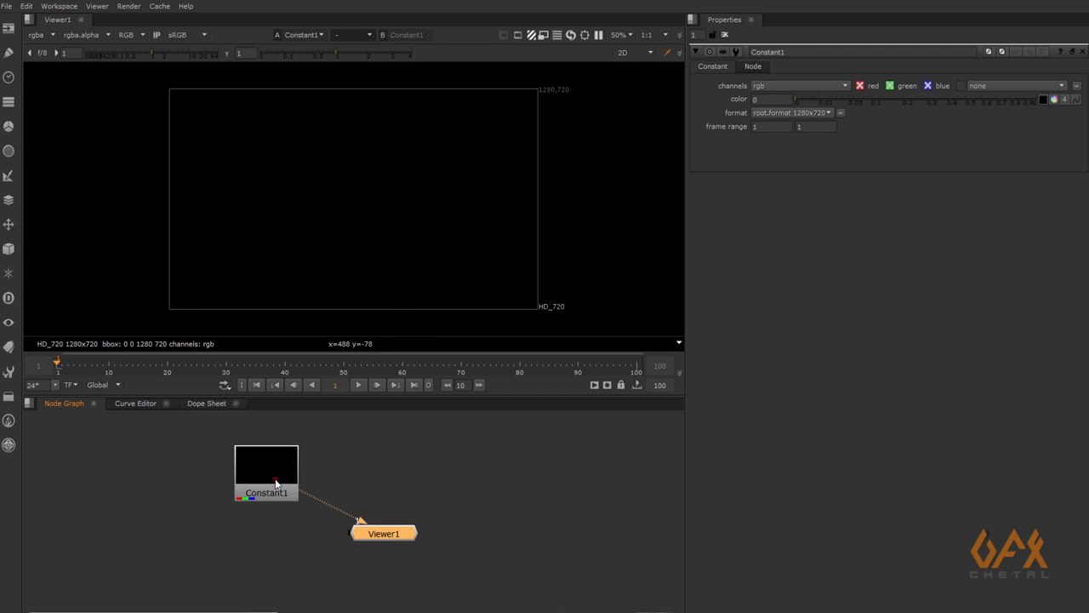
- Insert an Expression node between the Constant node and Viewer1
left_click_drag(275, 479, 263, 461)
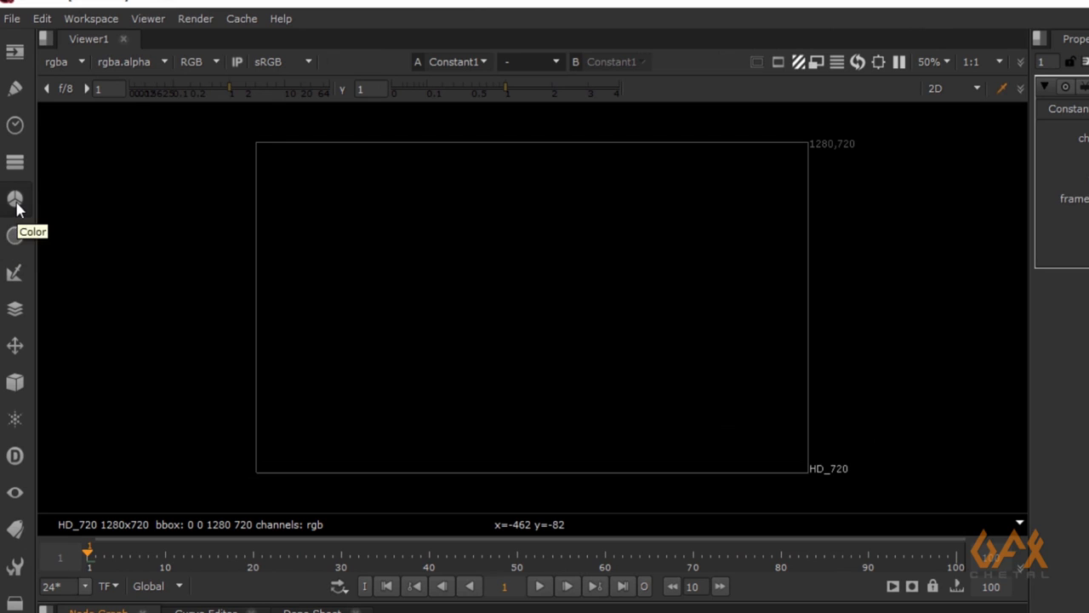
left_click(17, 202)
mouse_move(77, 194)
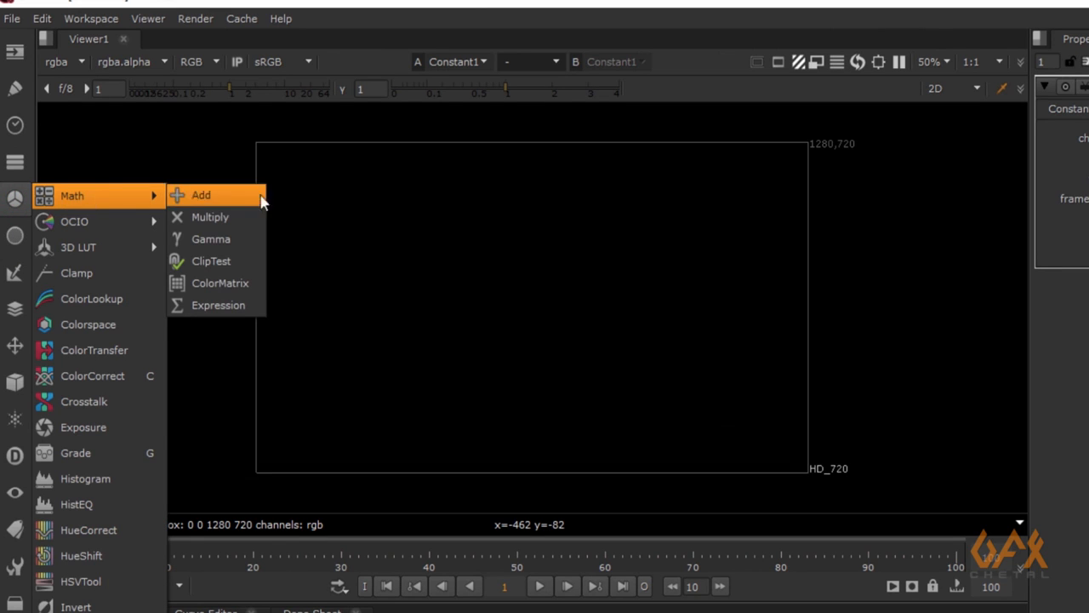
left_click(254, 306)
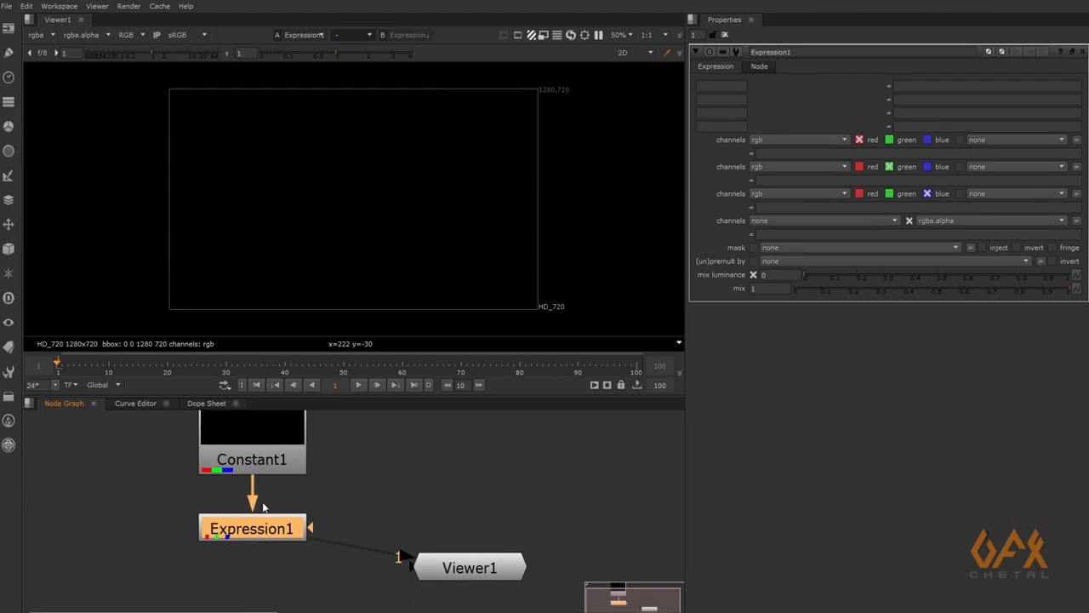
middle_click_drag(255, 510, 367, 547)
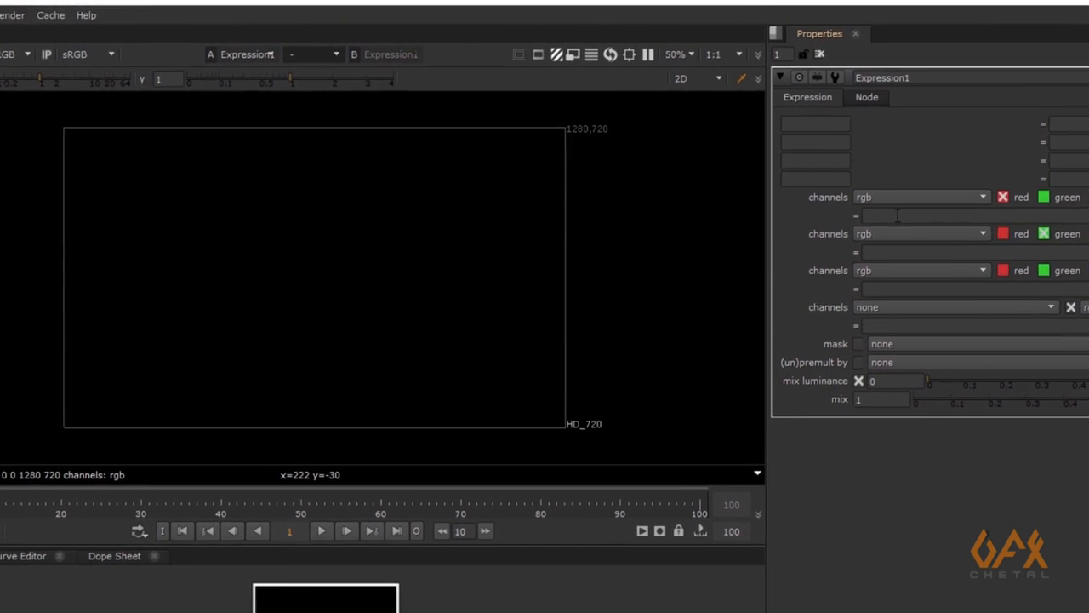
- Enter x as the red channel's formula in the Expression node and inspect the resulting pixel values
left_click(897, 216)
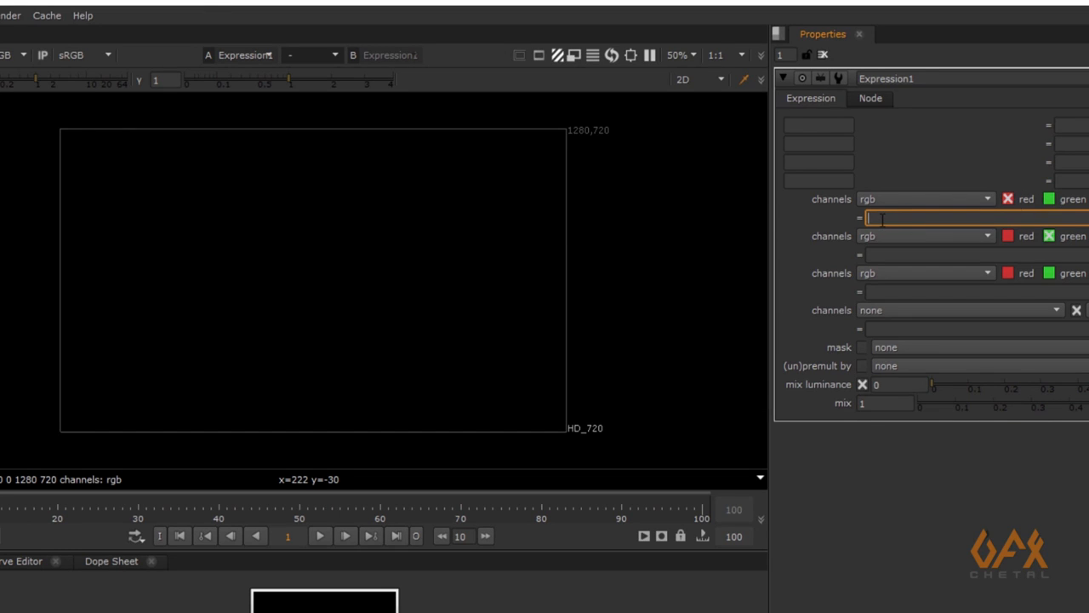
type("x")
left_click(885, 255)
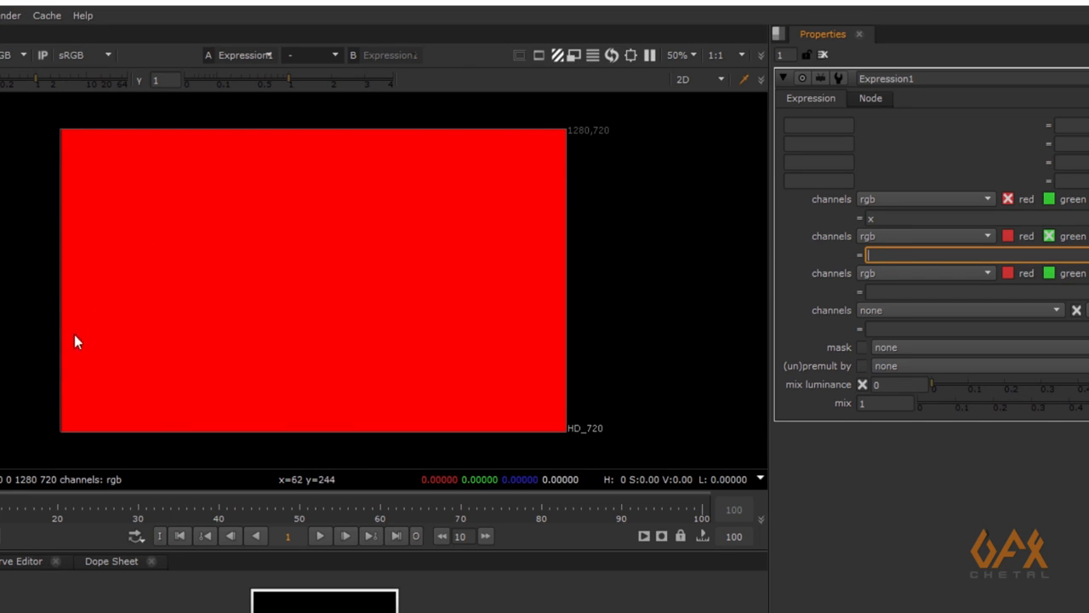
key("f")
scroll(193, 311, "down", 1)
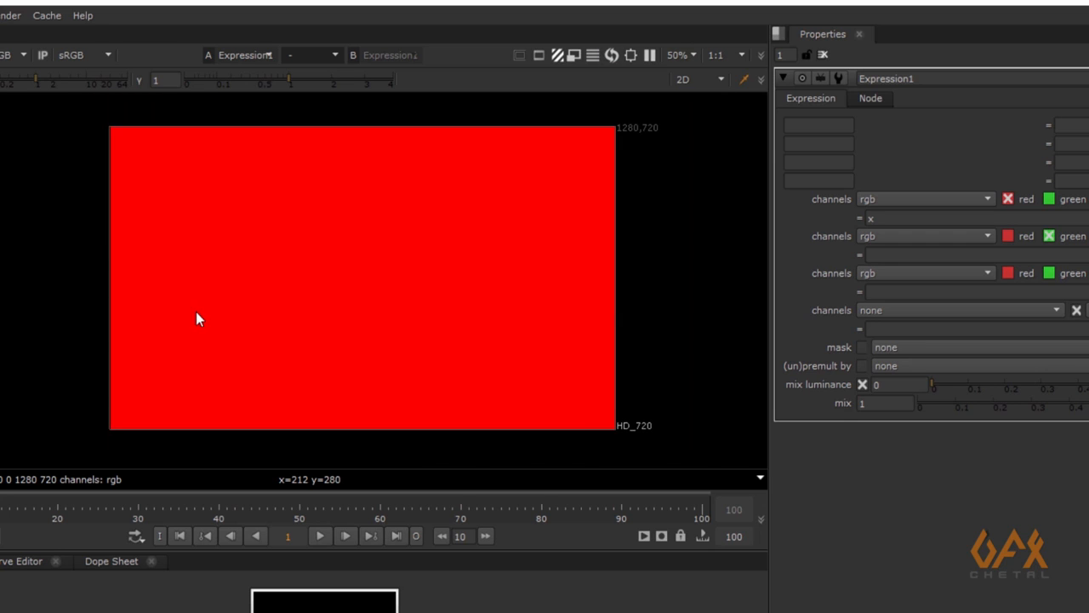
middle_click_drag(182, 335, 167, 357)
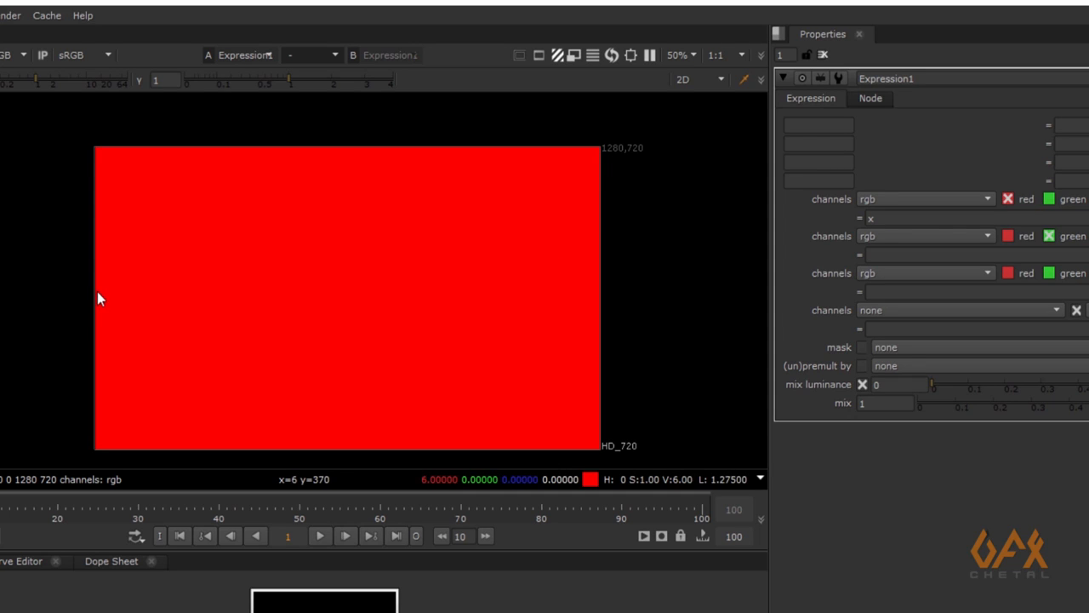
- Change the red channel's formula in the Expression node to x/width to normalize the horizontal ramp
left_click(896, 219)
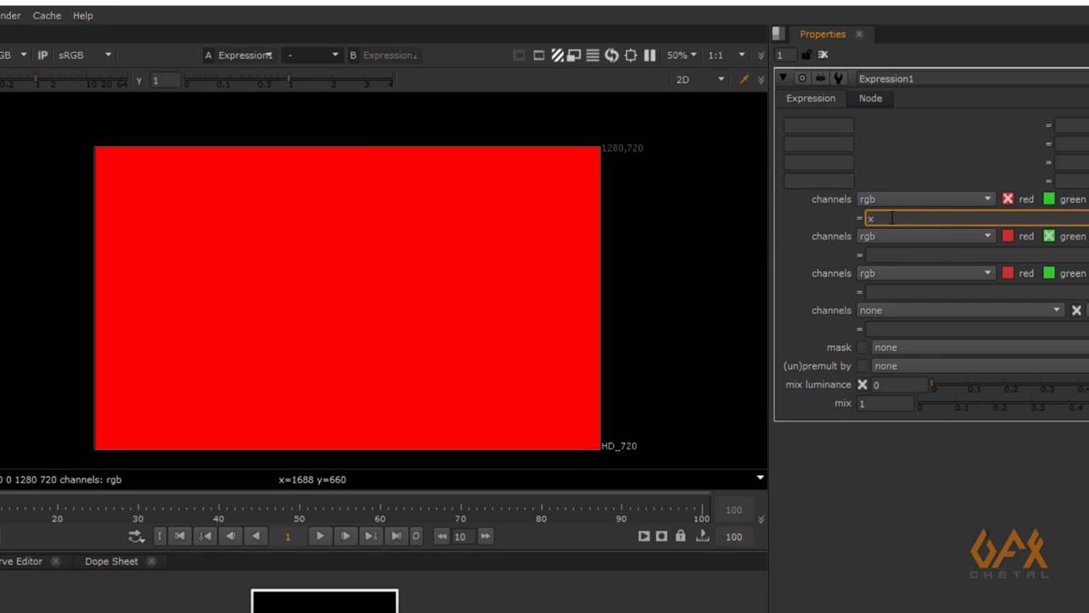
type("/")
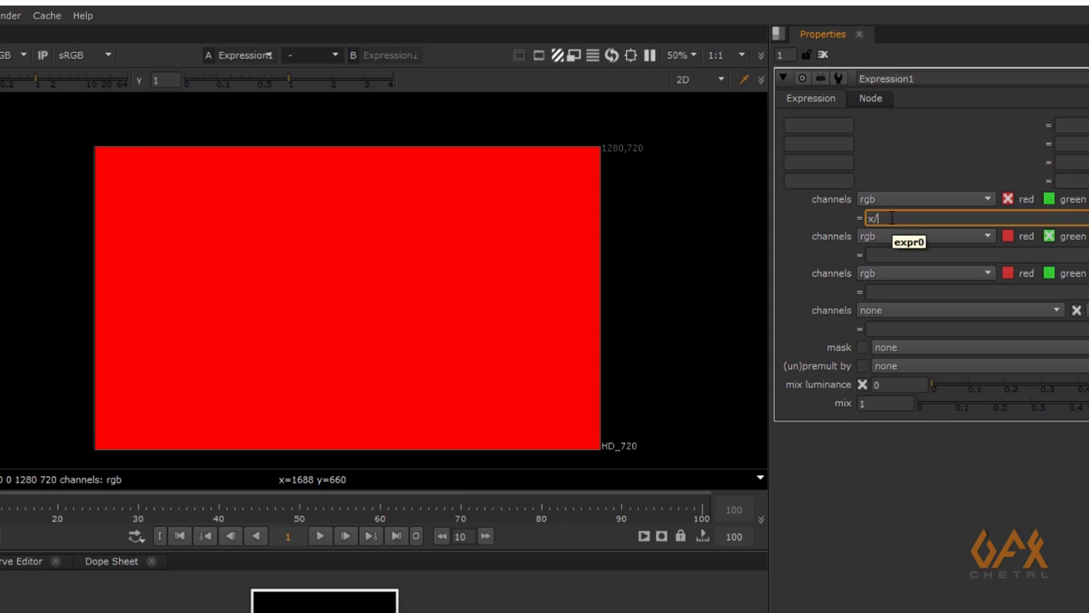
type("width")
left_click(901, 255)
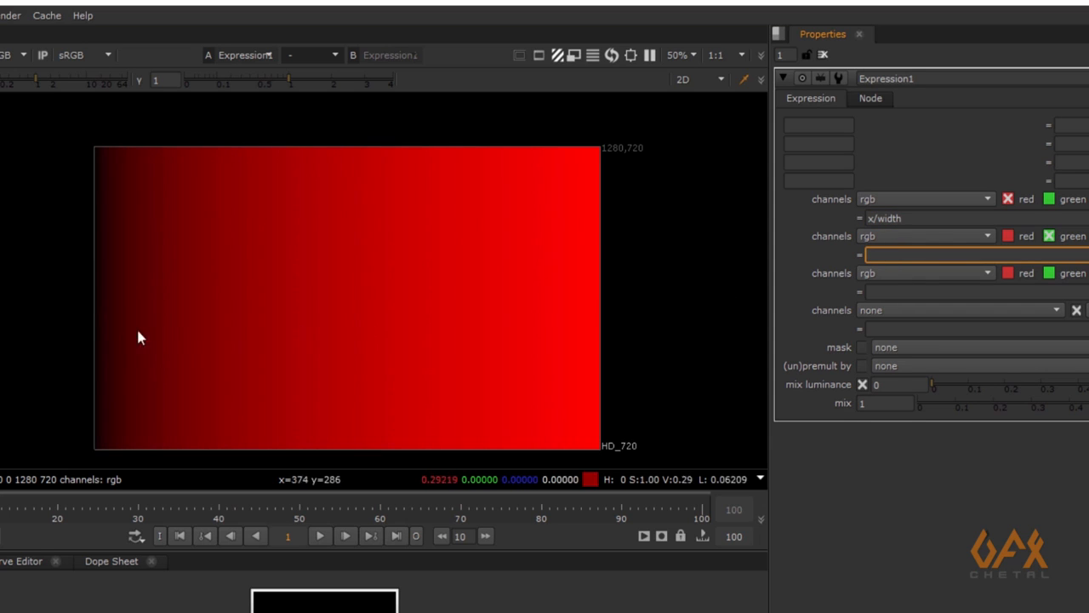
middle_click_drag(109, 324, 80, 291)
scroll(78, 290, "up", 2)
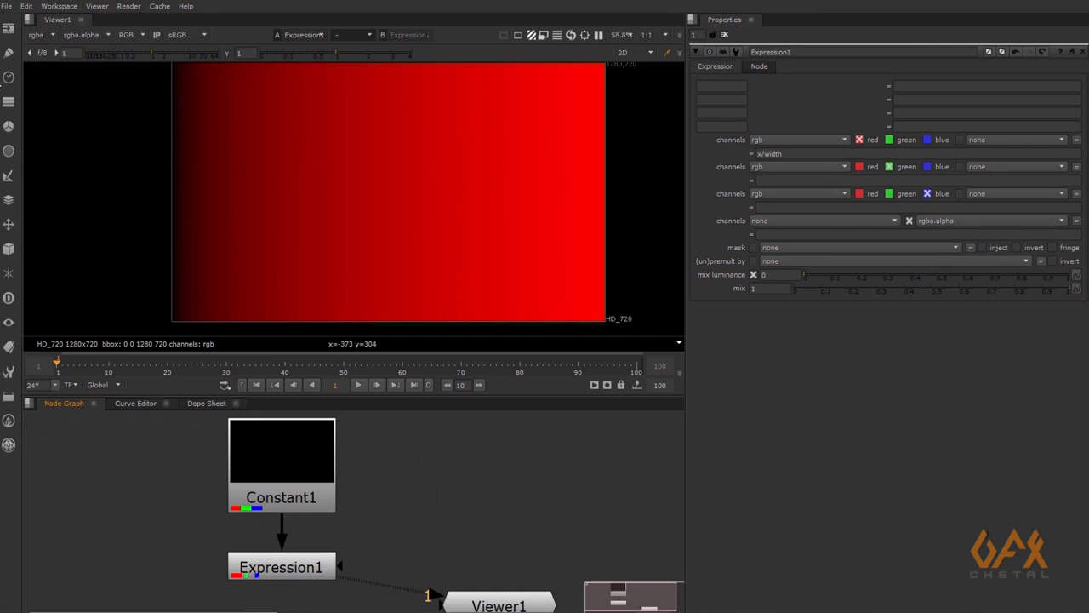
left_click(8, 52)
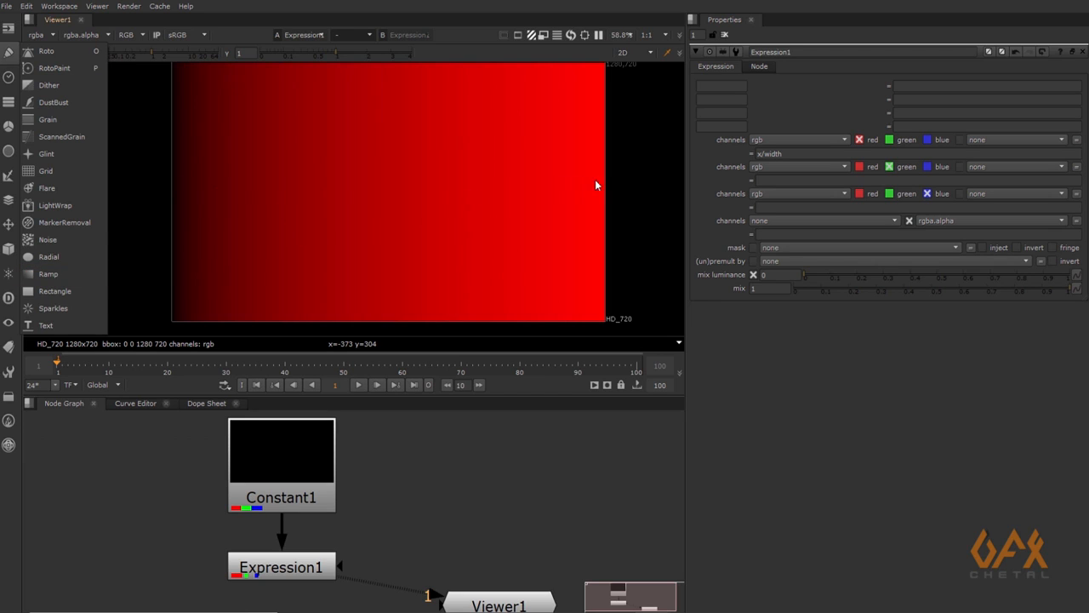
left_click(351, 190)
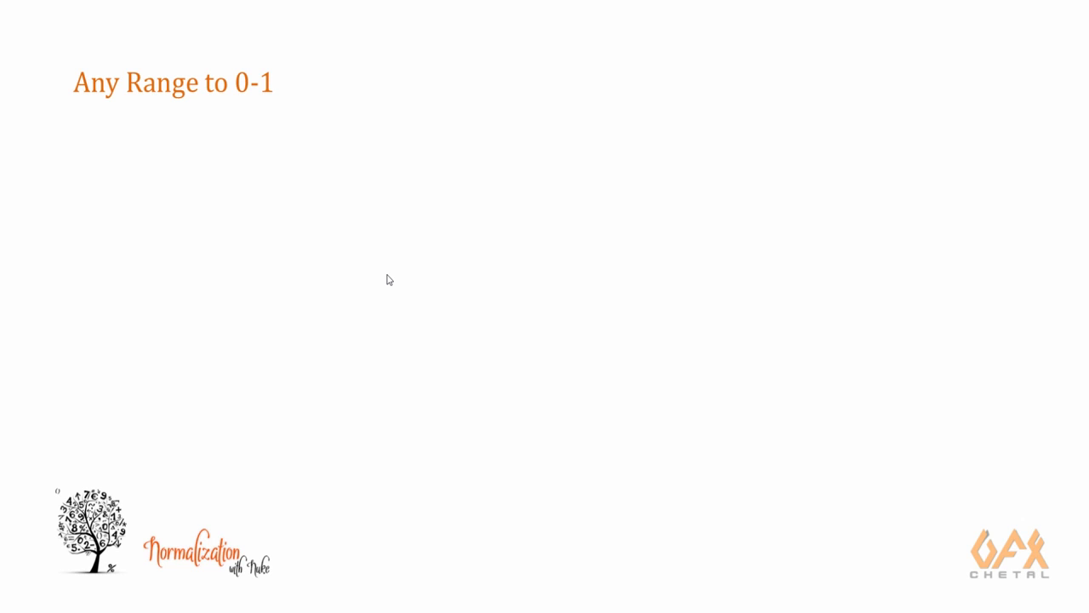
left_click(388, 279)
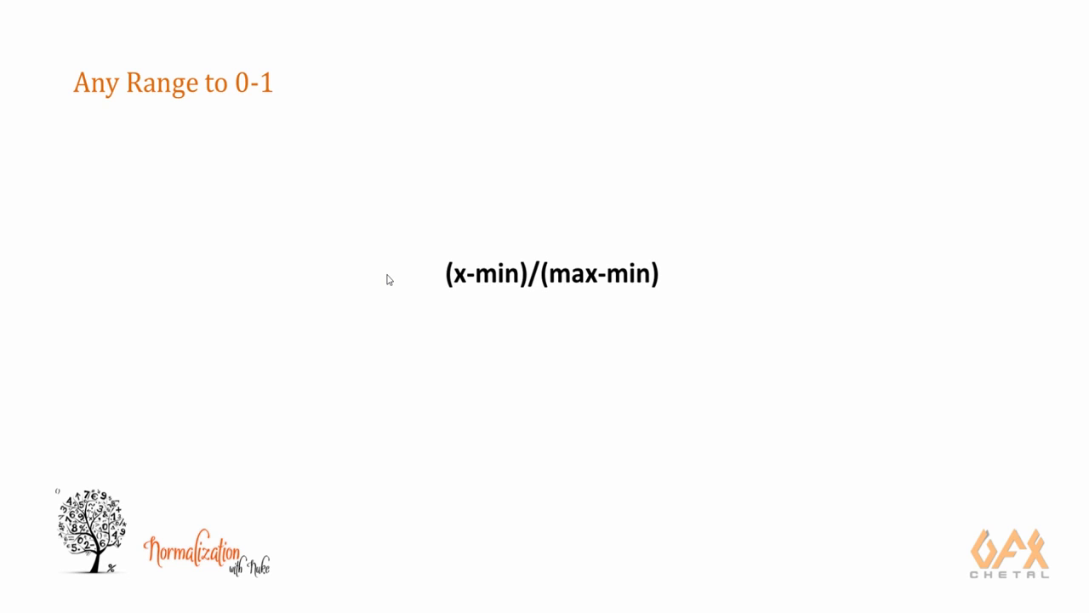
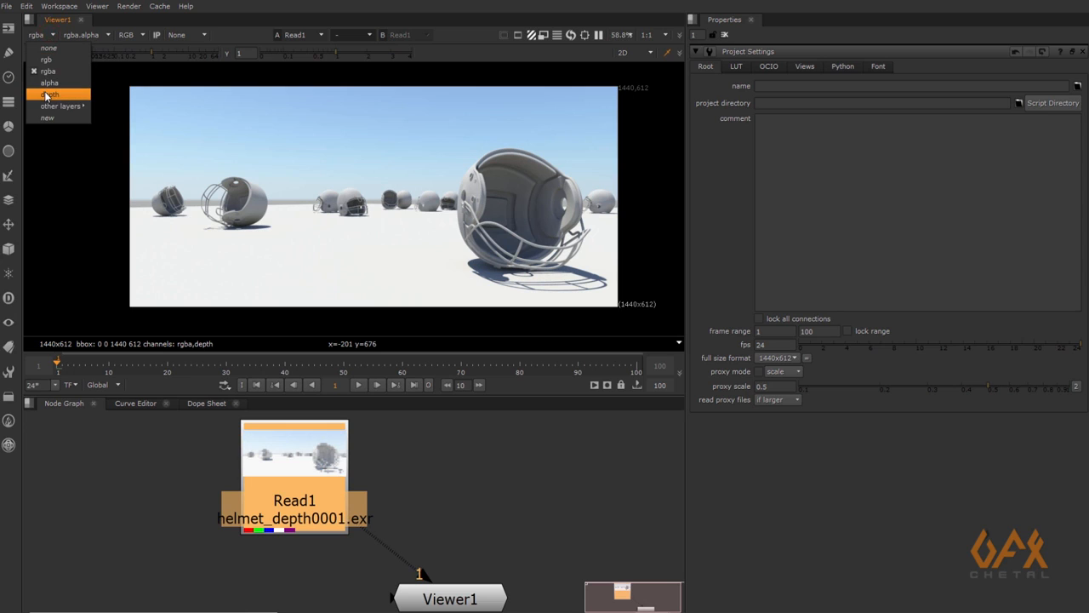
- Display the depth layer of the helmet render in the viewer, testing a lower viewer gain and resetting it
left_click(46, 94)
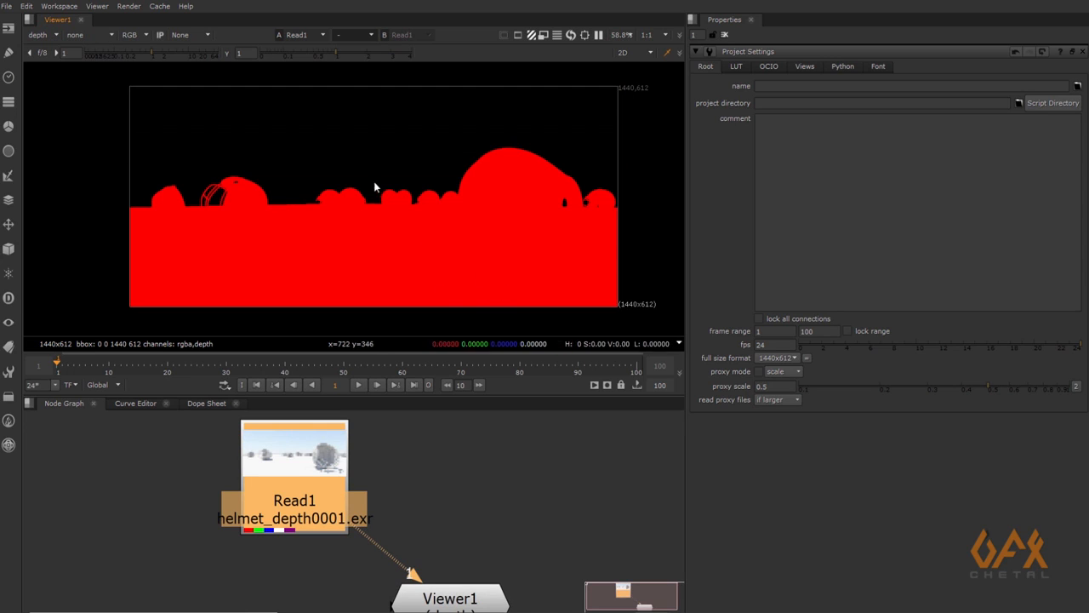
left_click(148, 52)
mouse_move(140, 53)
left_mouse_down()
mouse_move(90, 53)
mouse_move(127, 53)
left_mouse_up()
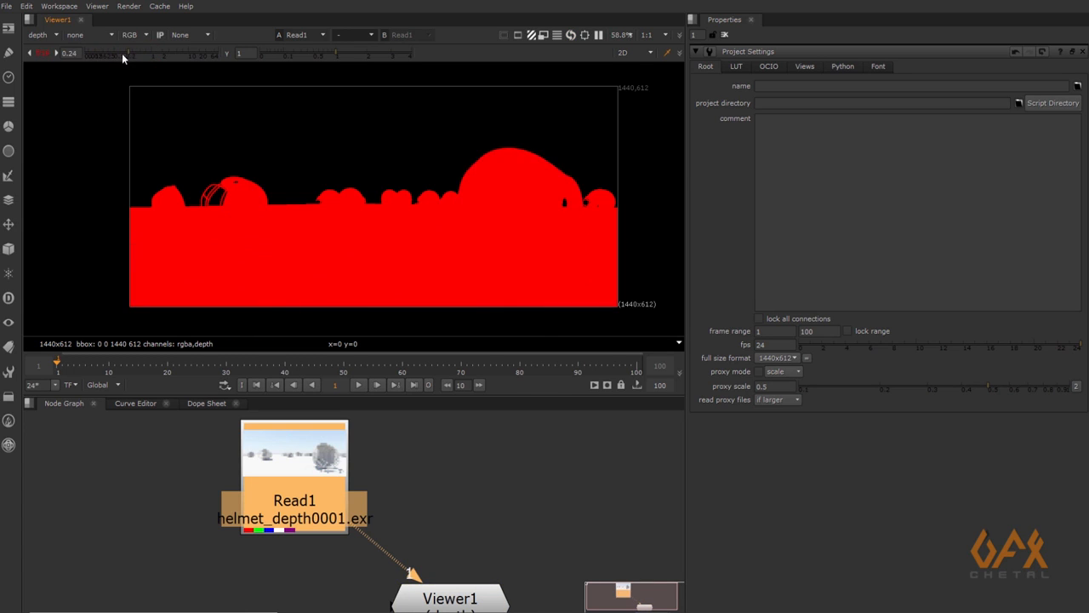
left_click(42, 51)
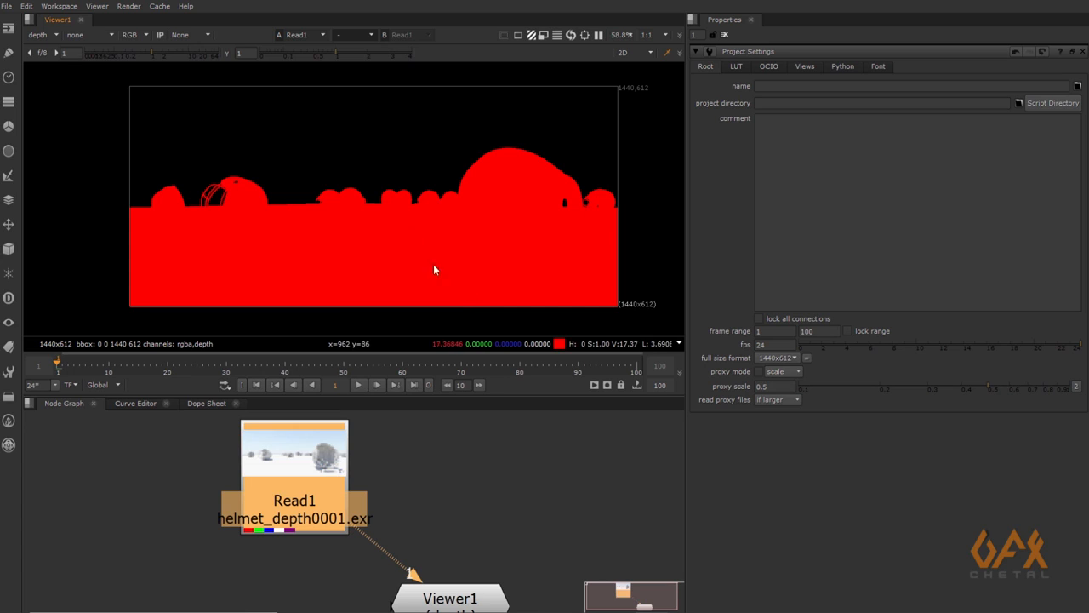
- Enlarge the node graph area and place the Viewer1 node directly below Read1
middle_click_drag(270, 526, 245, 483)
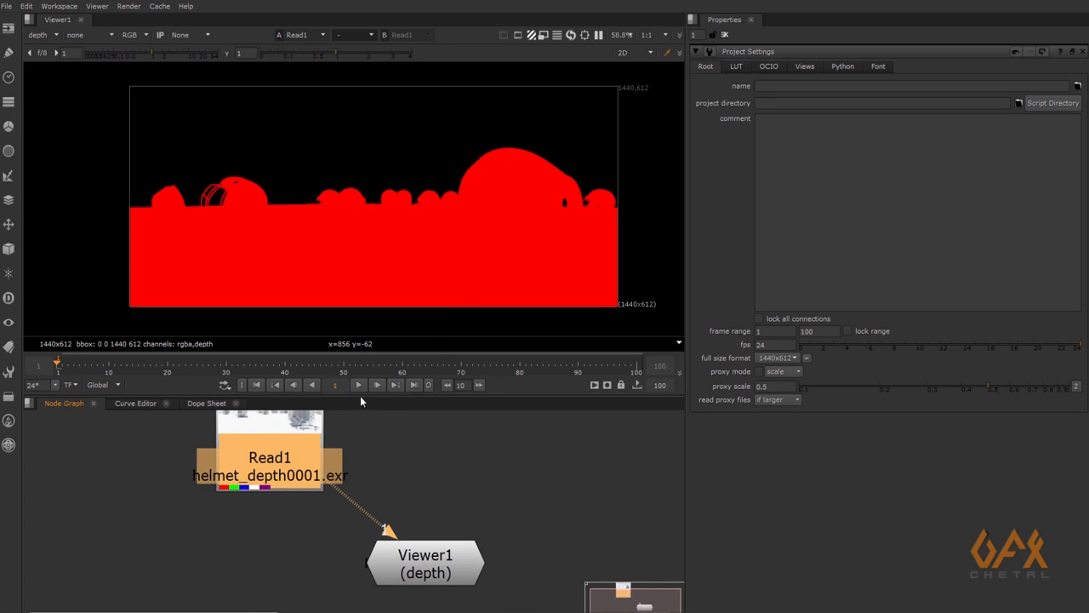
left_click_drag(360, 396, 360, 351)
left_click_drag(412, 523, 255, 598)
- Show the rgba layer in the viewer again and insert a Shuffle node between Read1 and Viewer1
left_click(38, 34)
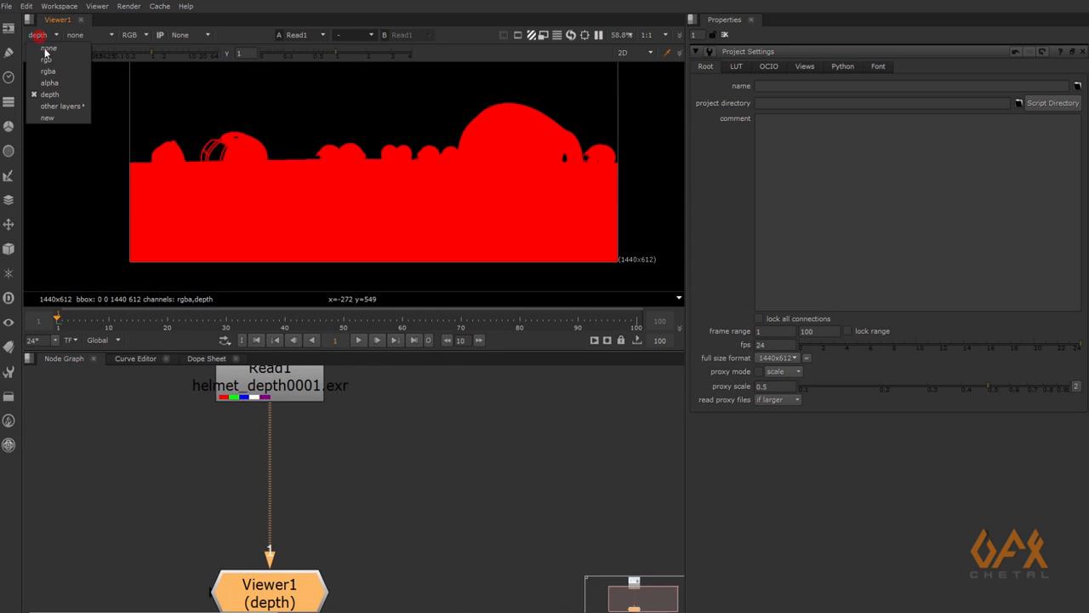
left_click(50, 73)
middle_click_drag(255, 382, 294, 443)
left_click_drag(294, 440, 301, 432)
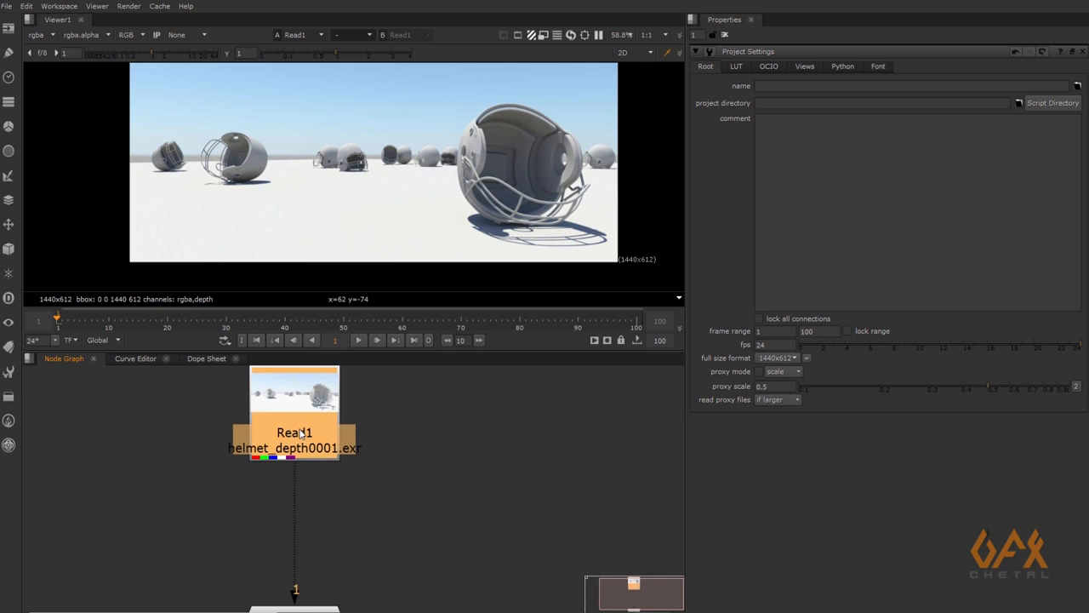
left_click(8, 101)
left_click(51, 102)
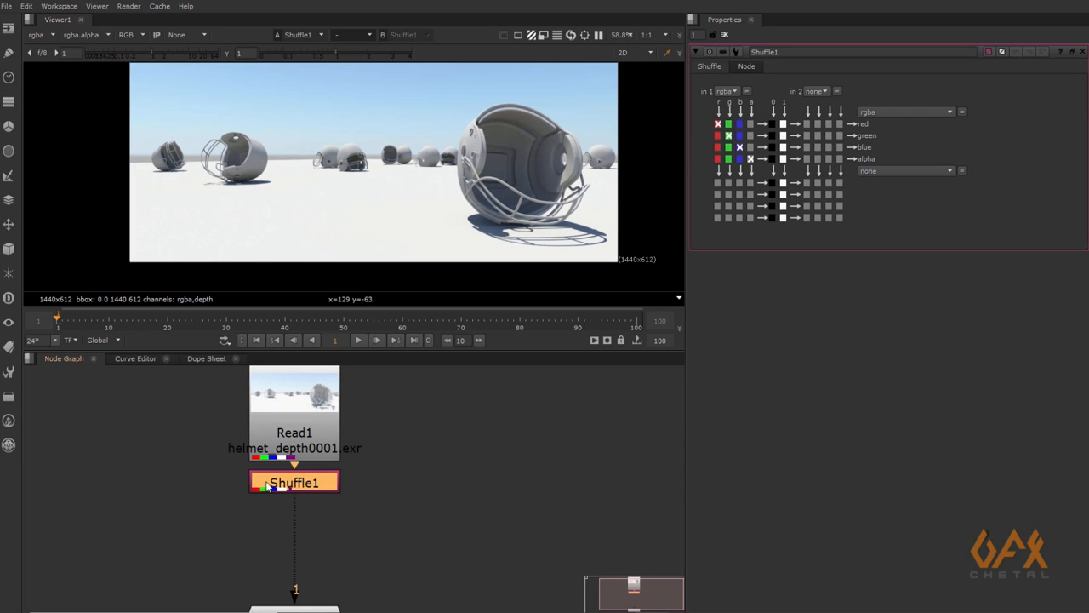
mouse_move(267, 510)
middle_mouse_down()
mouse_move(296, 514)
mouse_move(273, 503)
middle_mouse_up()
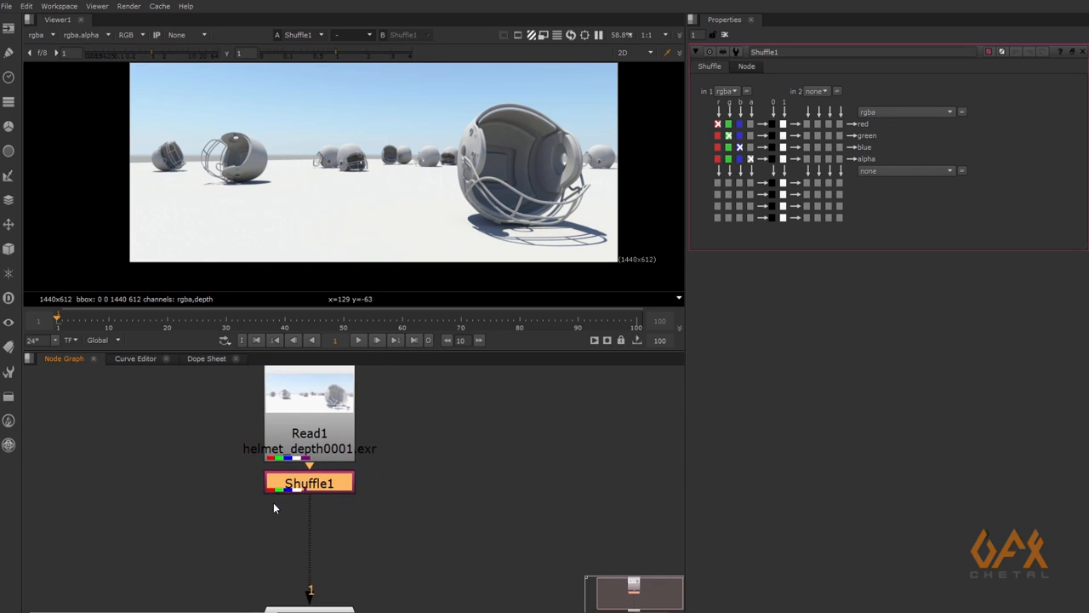
- Set the Shuffle node's first input layer to depth so Z feeds the rgba output
left_click(724, 92)
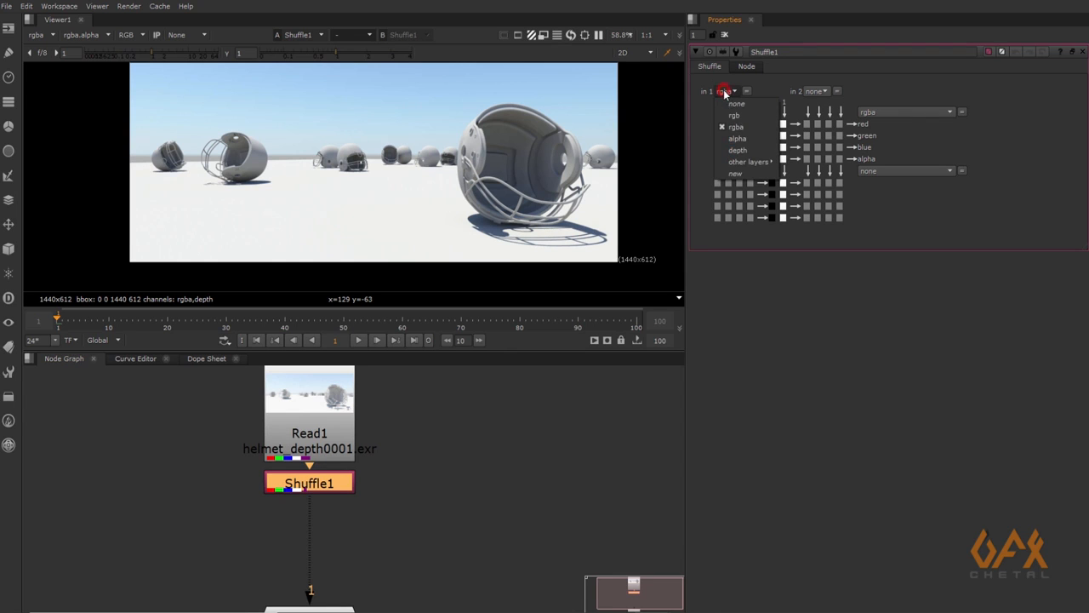
left_click(735, 151)
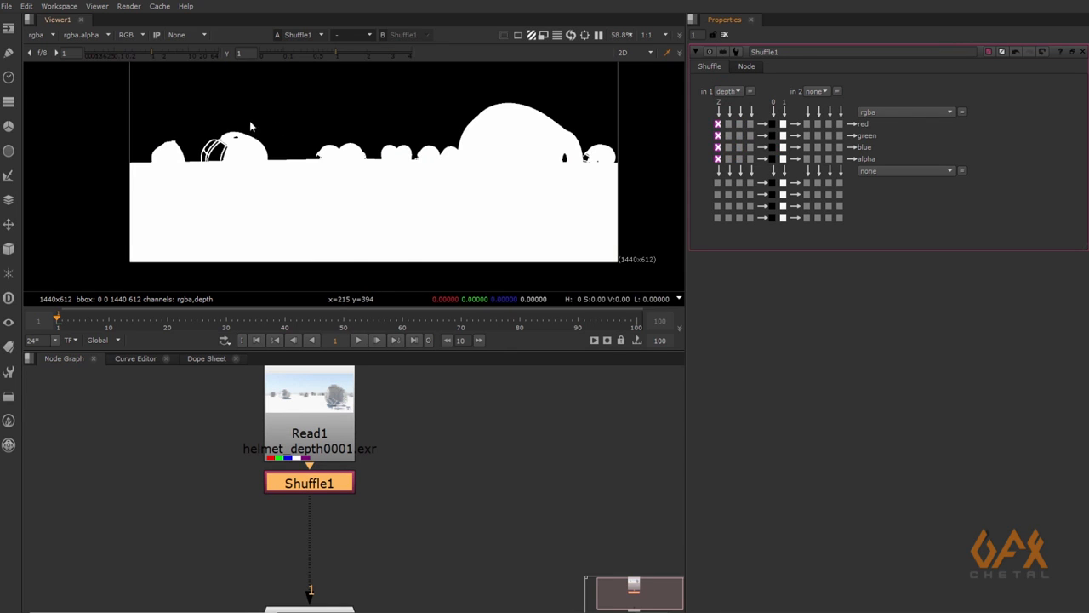
middle_click_drag(260, 139, 262, 164)
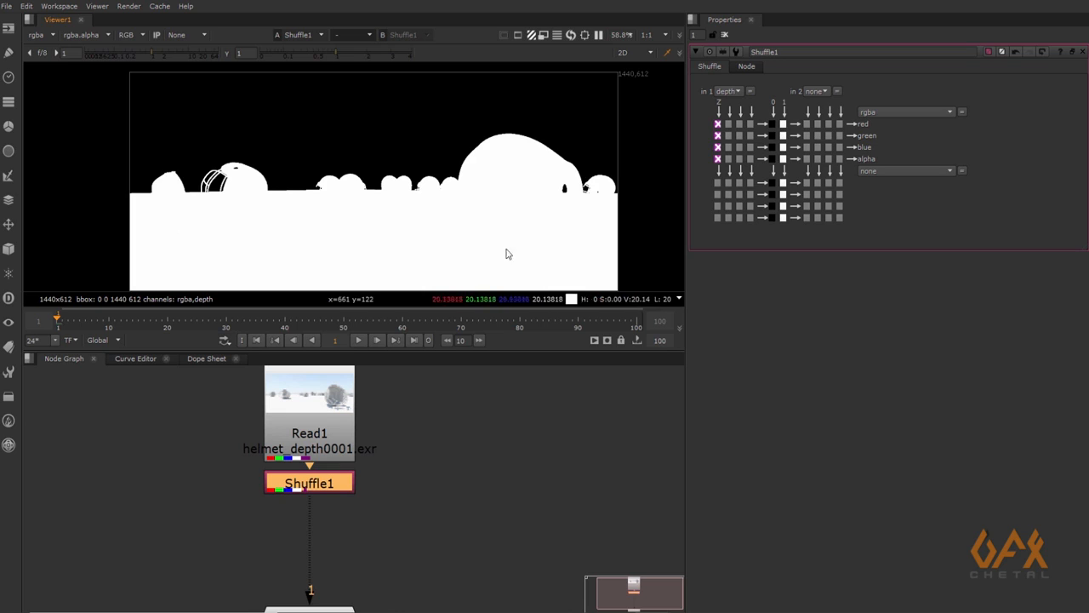
- Set the Shuffle node's second input to rgba, route its alpha to the output alpha, and check the alpha channel in the viewer
left_click(814, 91)
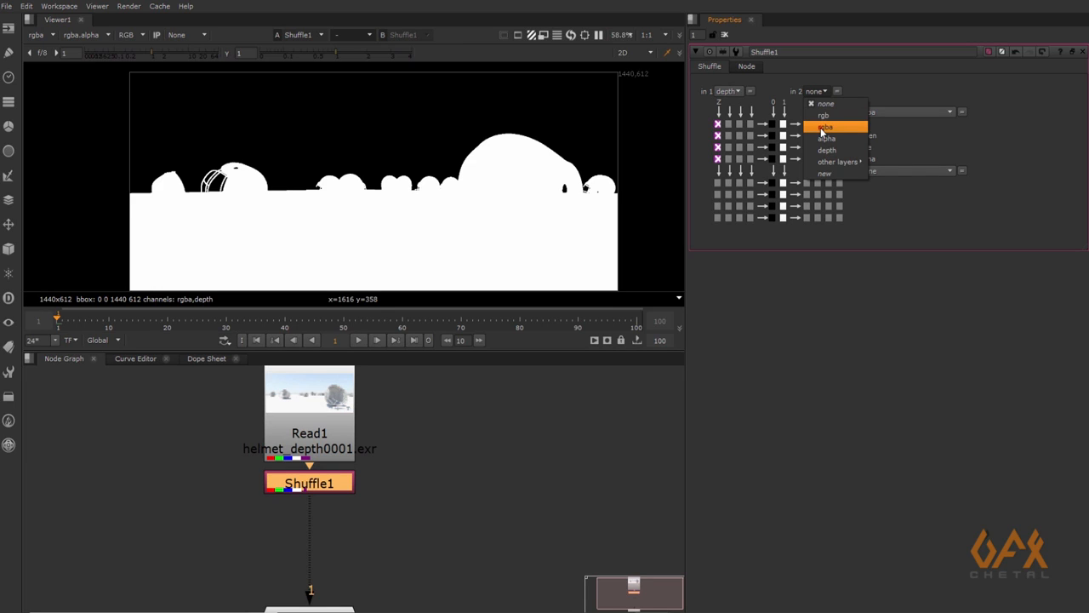
left_click(823, 127)
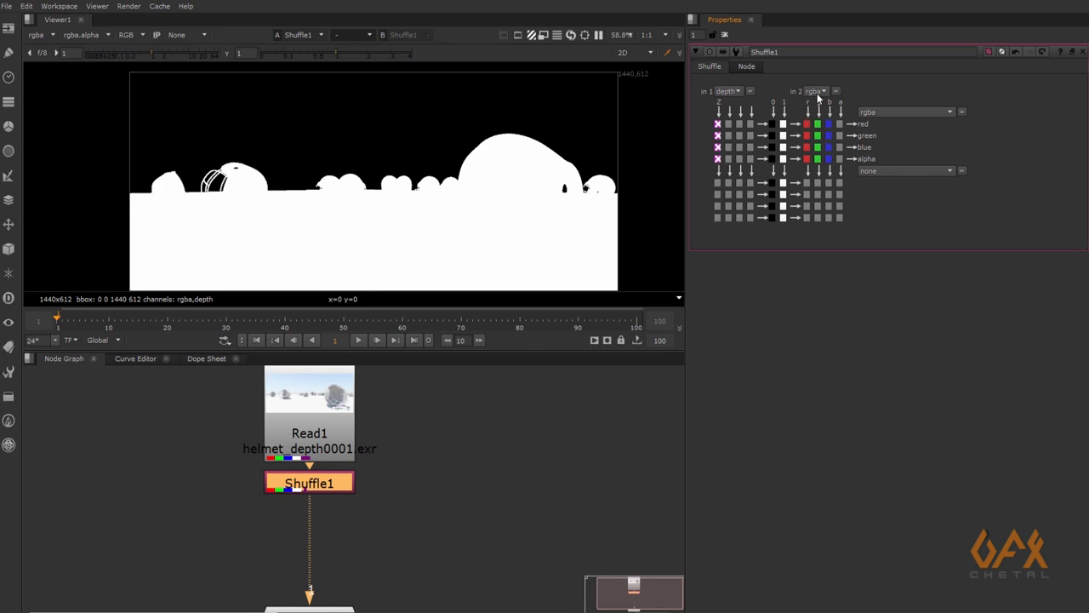
left_click(840, 159)
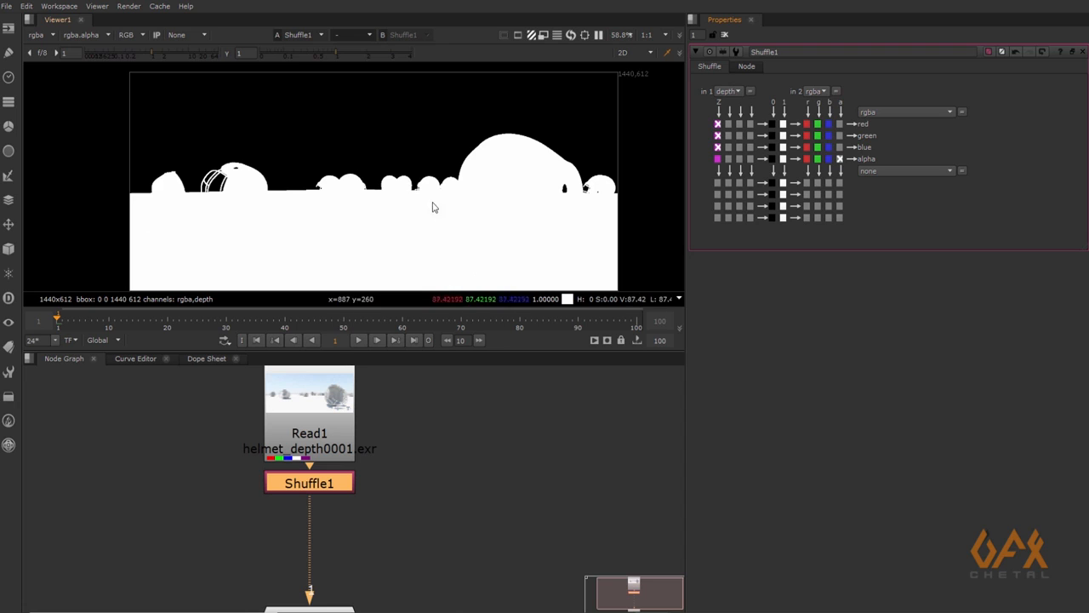
key("a")
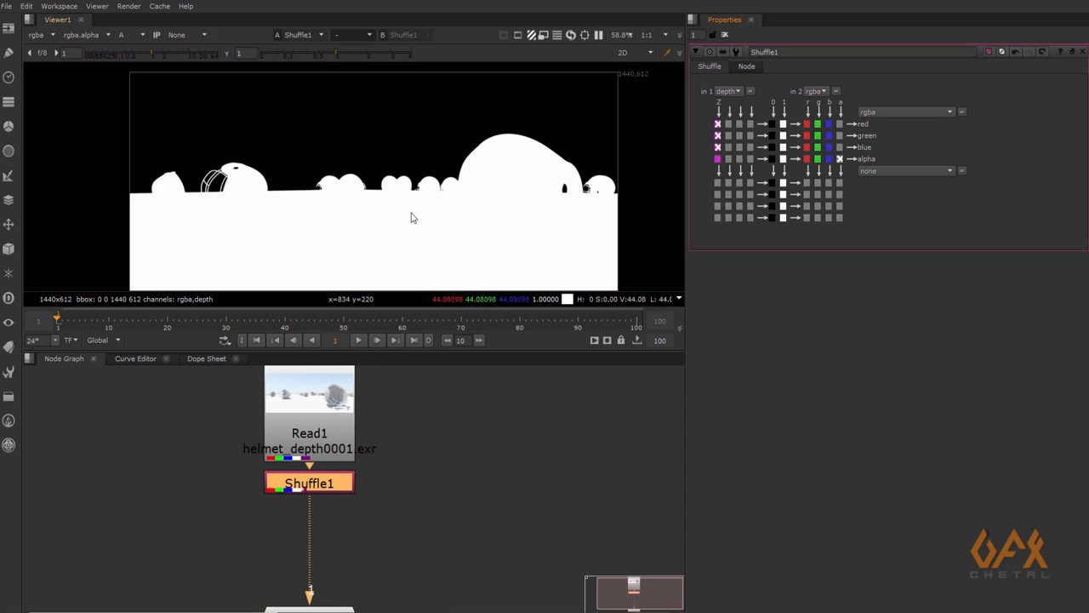
key("a")
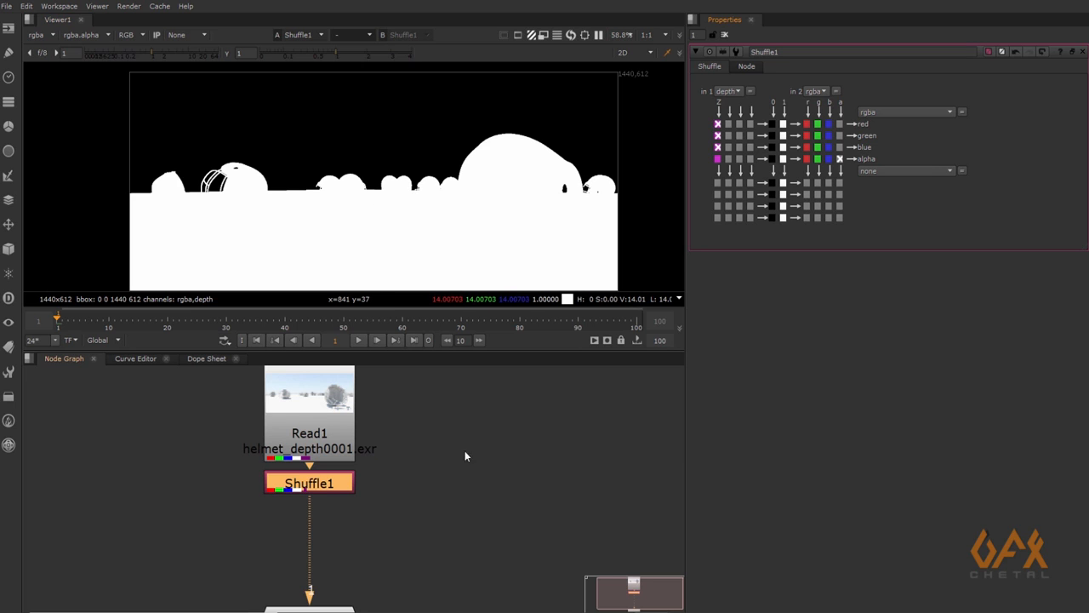
- Try adding a MinColor node beside Shuffle1 and connecting its input to Shuffle1
left_click(458, 474)
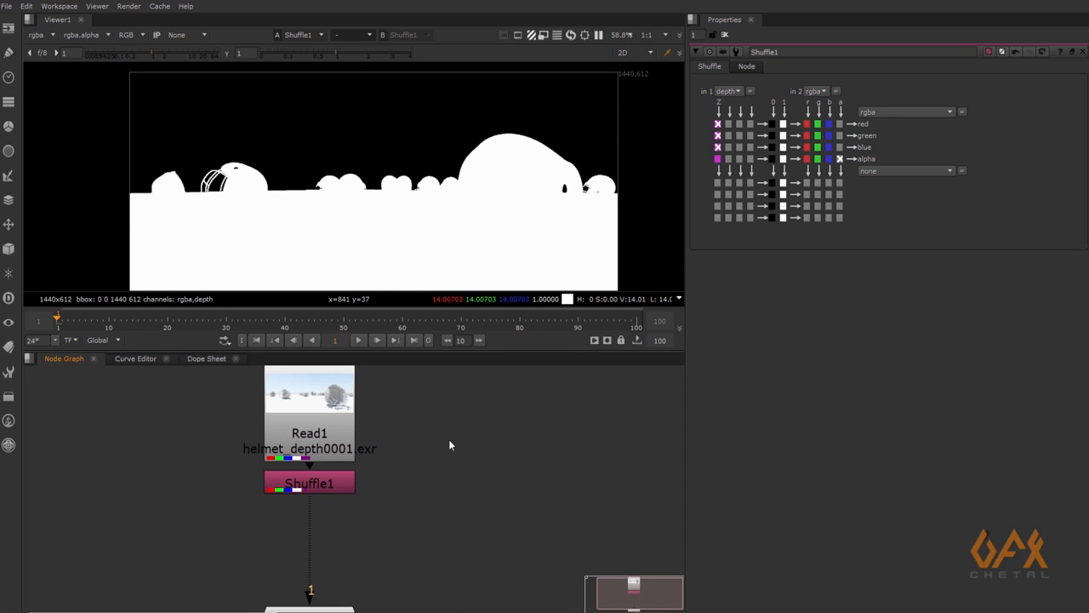
type("min")
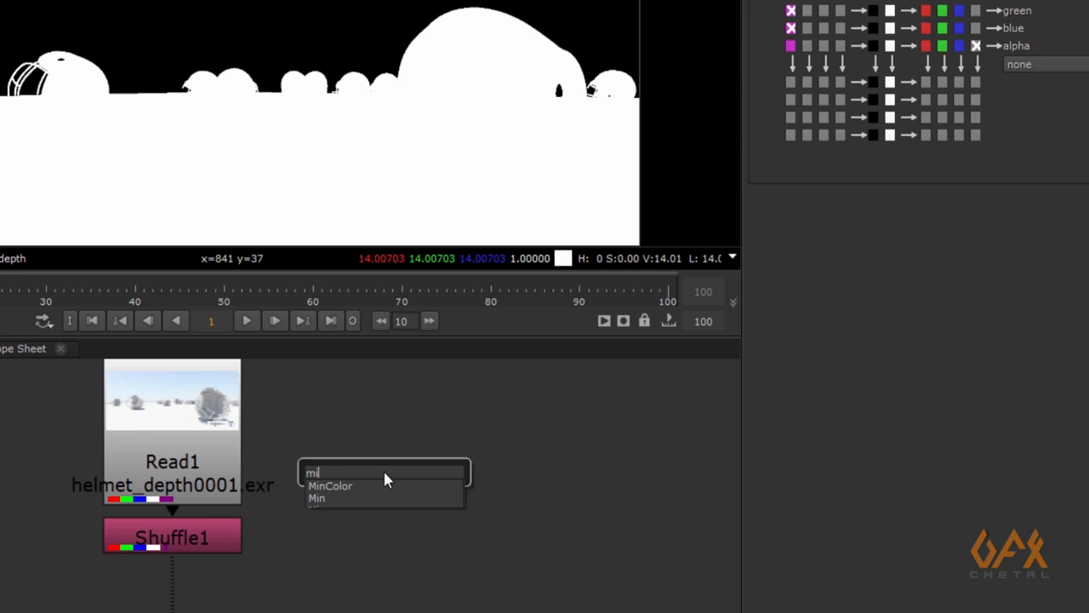
key("Down")
key("Return")
left_click_drag(385, 477, 402, 609)
left_click_drag(369, 542, 235, 541)
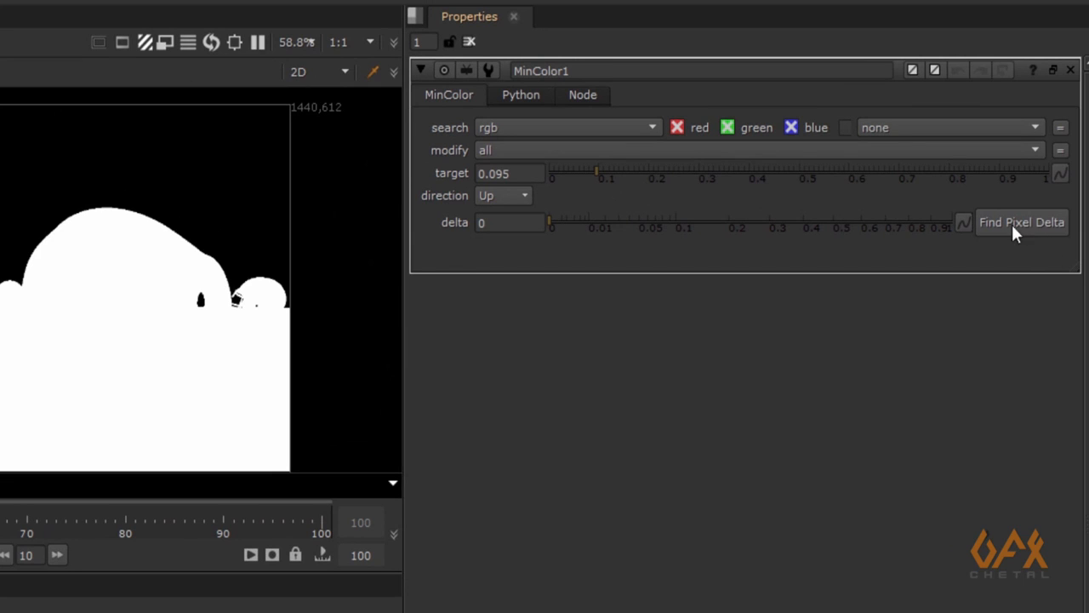
- Run Find Pixel Delta on the MinColor node, view its result, and delete the node
left_click(1028, 227)
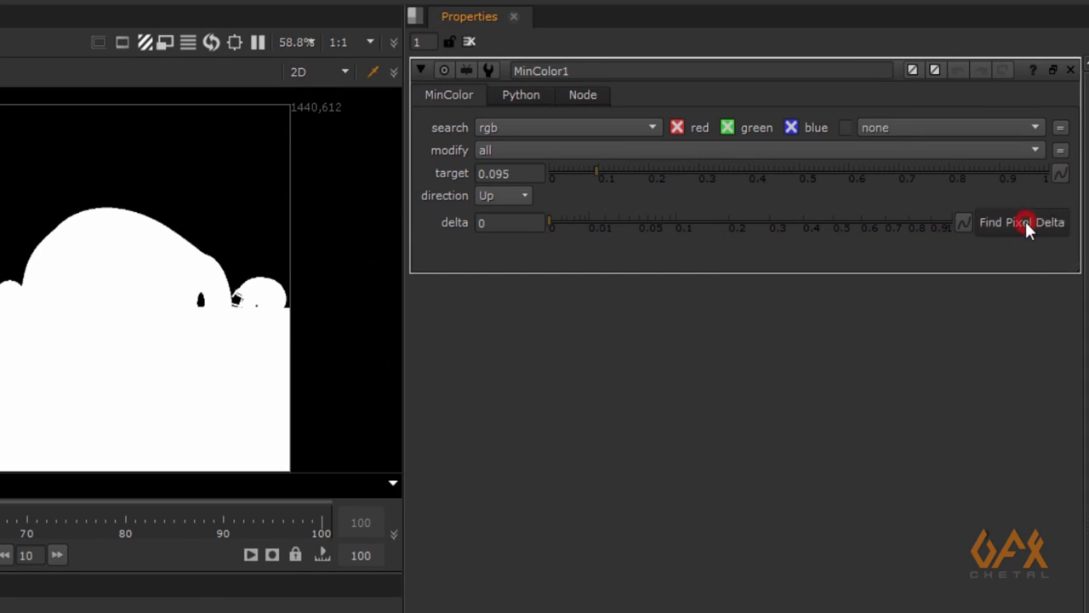
left_click(160, 513)
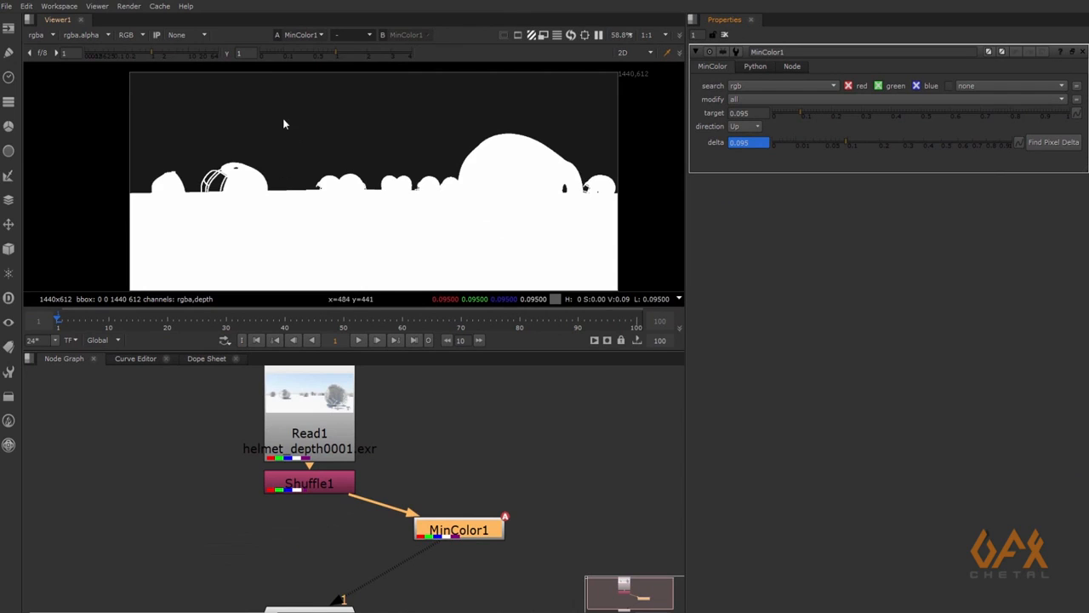
key("Delete")
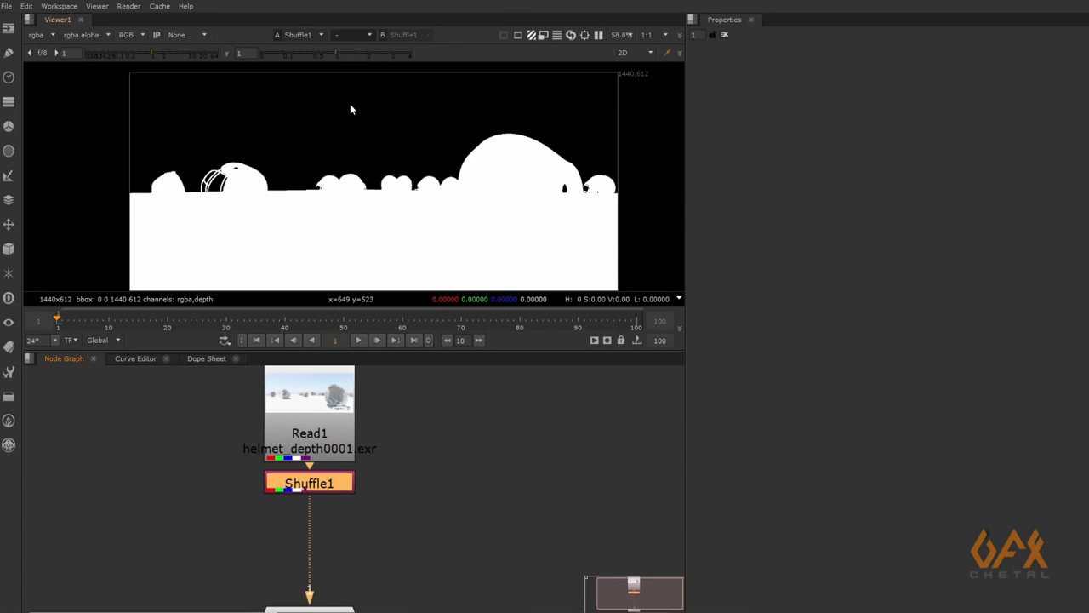
- Examine the shuffled depth values in the sky and ground areas of the helmet image
scroll(350, 107, "down", 3)
scroll(413, 211, "up", 1)
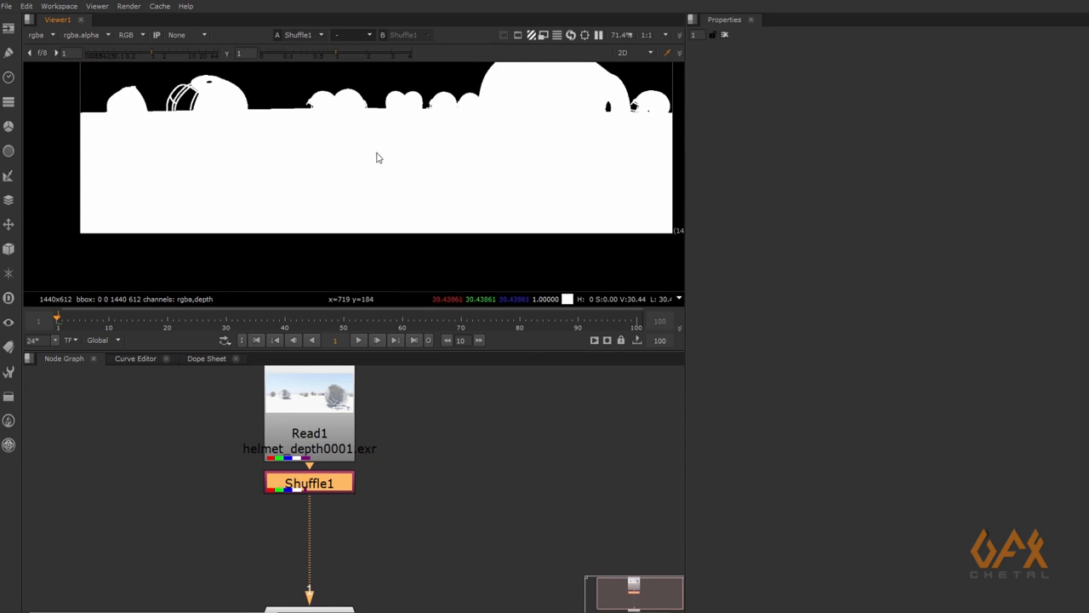
scroll(499, 125, "up", 3)
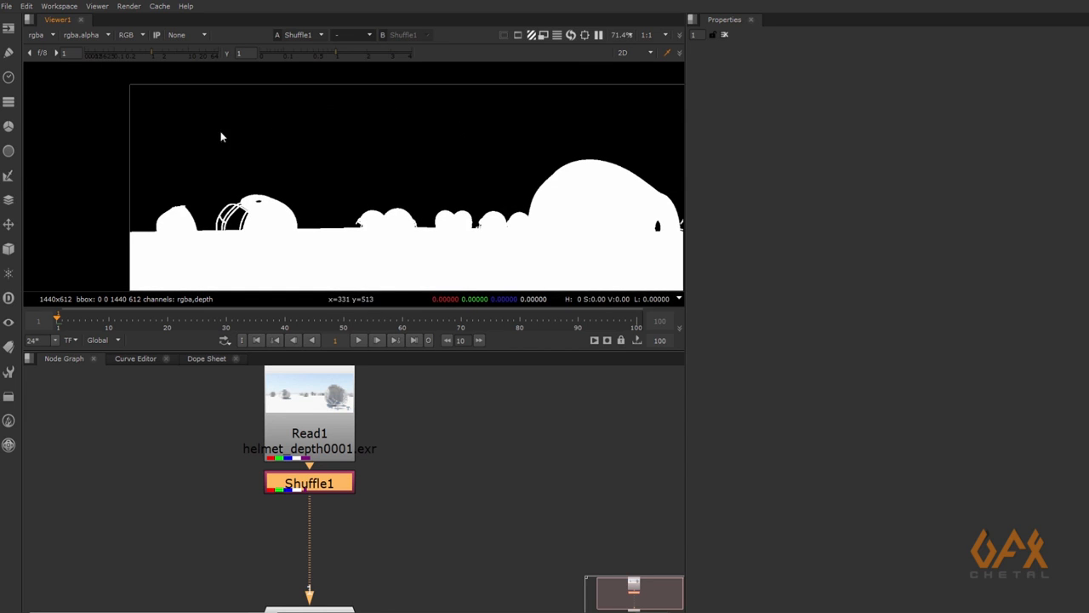
middle_click_drag(382, 154, 409, 152)
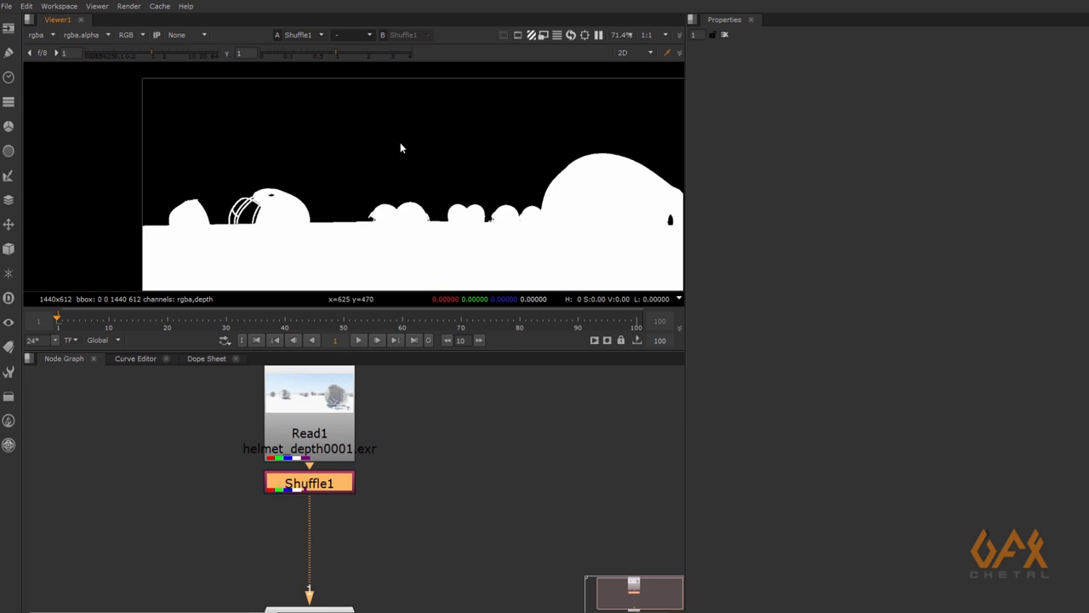
scroll(400, 145, "down", 3)
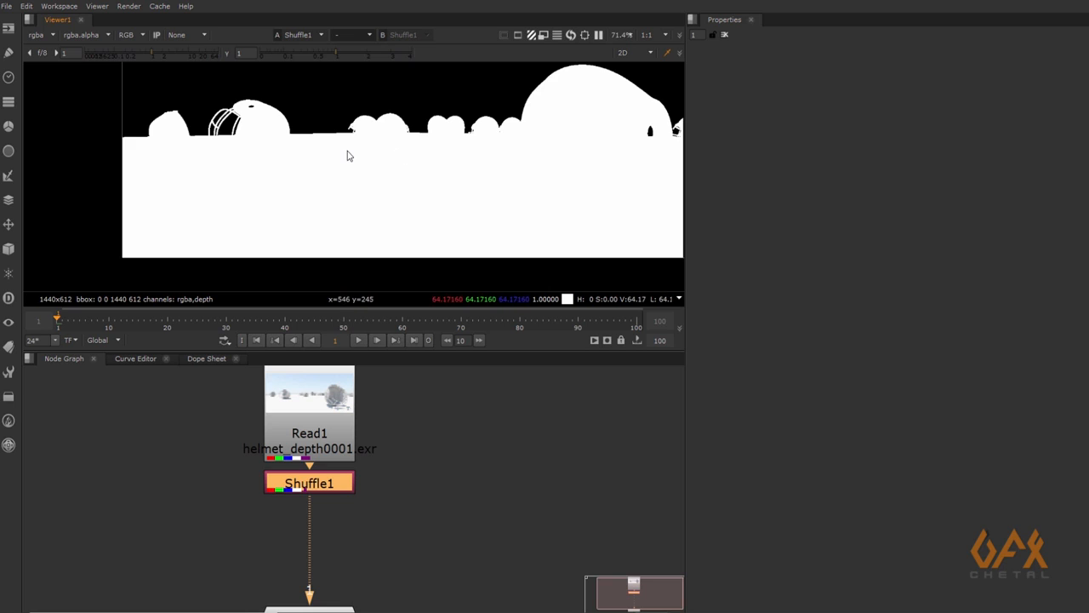
- Add an unconnected Invert node to the right of Shuffle1 in the node graph
left_click(432, 460)
scroll(453, 446, "down", 2)
middle_click_drag(452, 446, 412, 457)
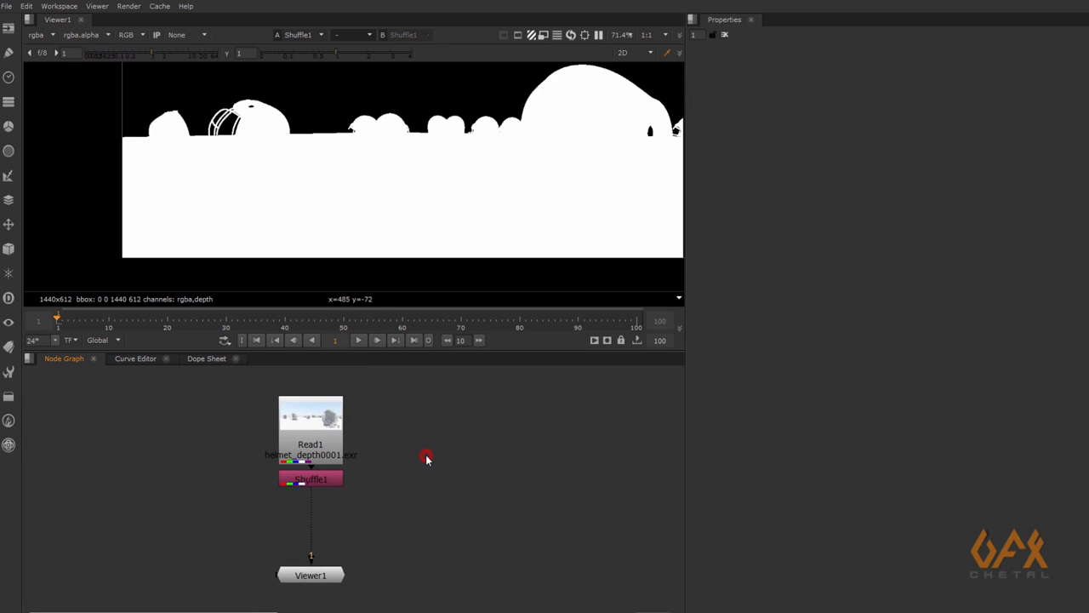
scroll(425, 458, "up", 1)
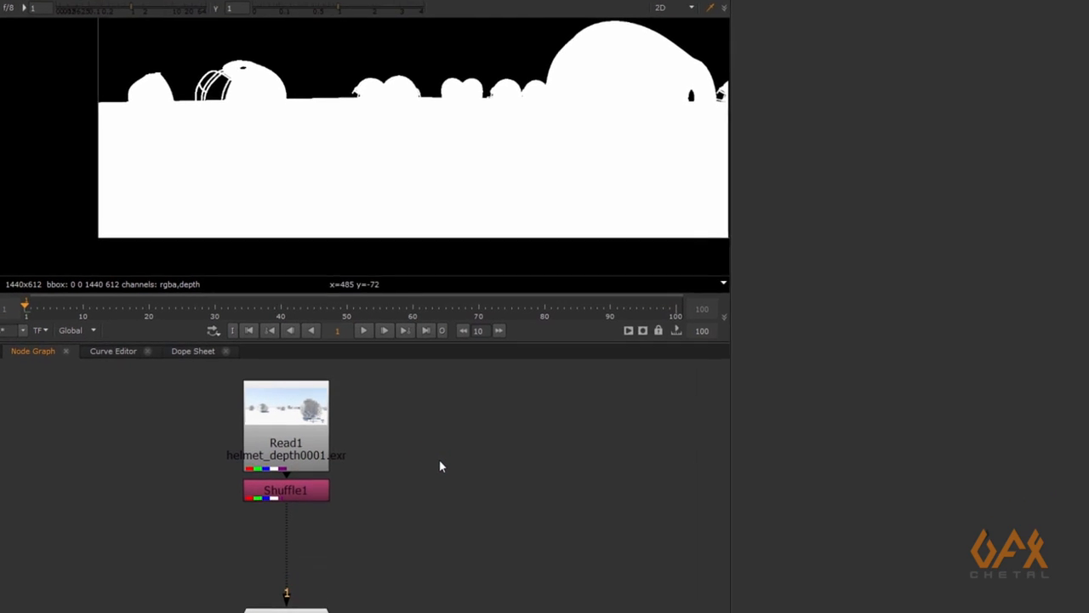
key("Tab")
type("inver")
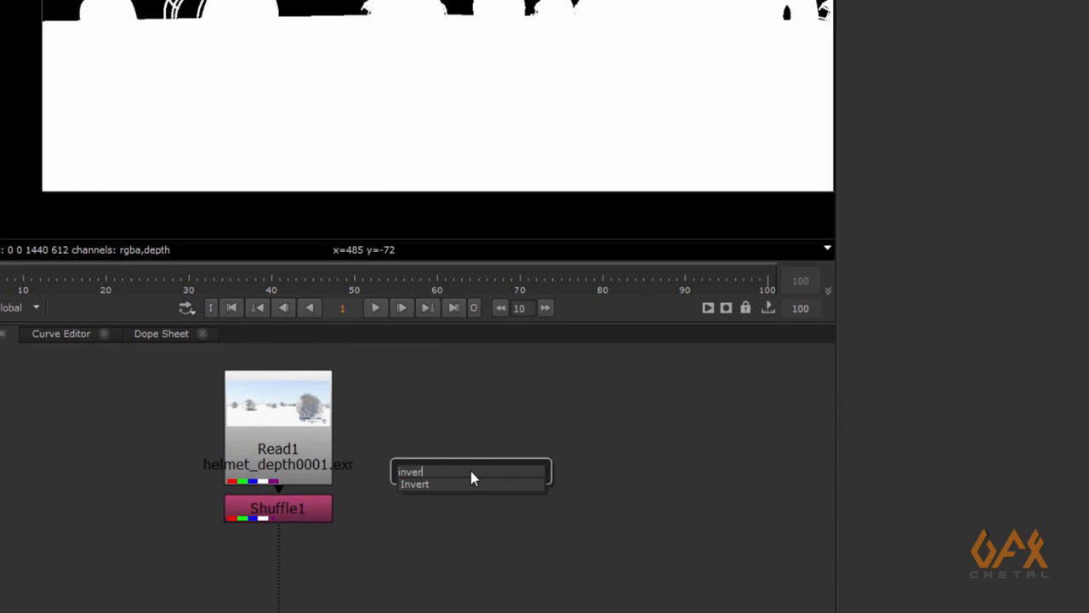
key("Down")
key("Return")
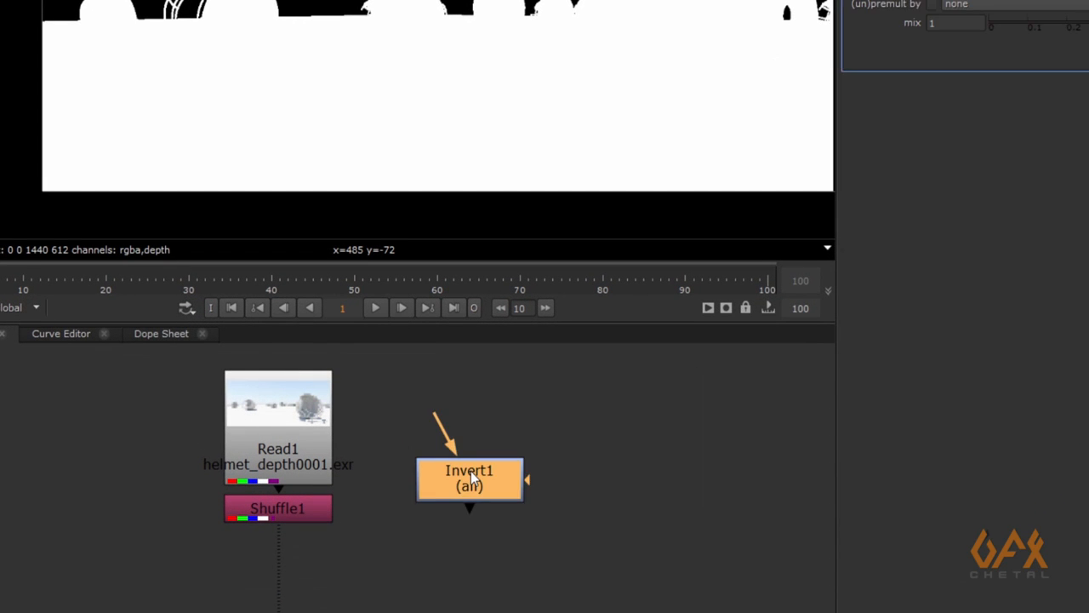
- Connect the Invert node's input to Shuffle1 and inspect the inverted depth in the viewer
left_click_drag(465, 477, 466, 504)
left_click_drag(448, 460, 296, 511)
left_click_drag(474, 502, 528, 514)
key("1")
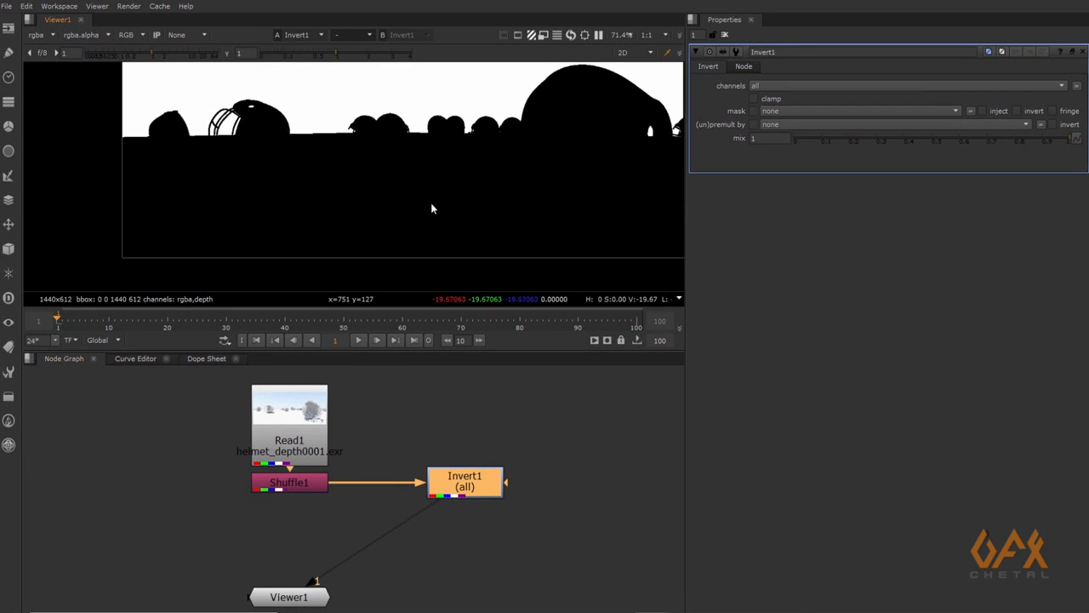
middle_click_drag(430, 206, 425, 229)
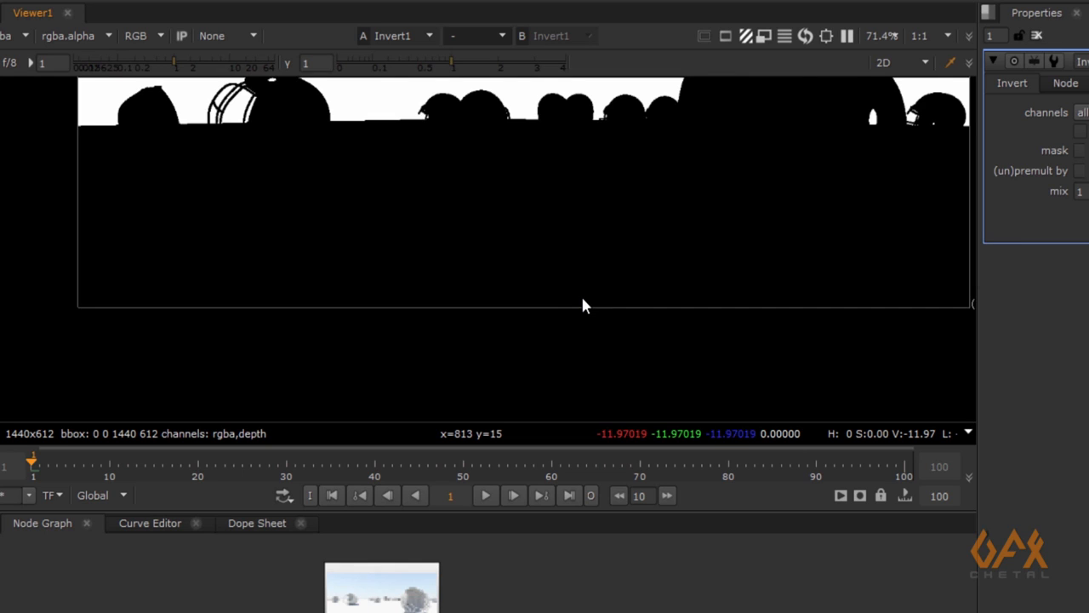
middle_click_drag(531, 191, 616, 339)
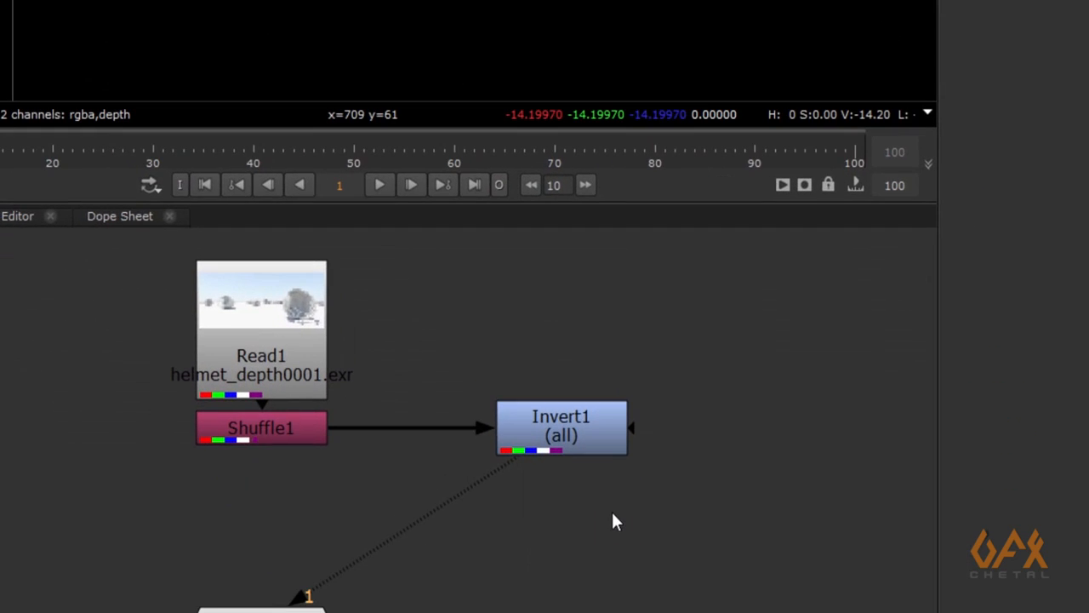
- Add a MinColor node directly below Invert1, fed by Invert1, and show its output in the viewer
key("Tab")
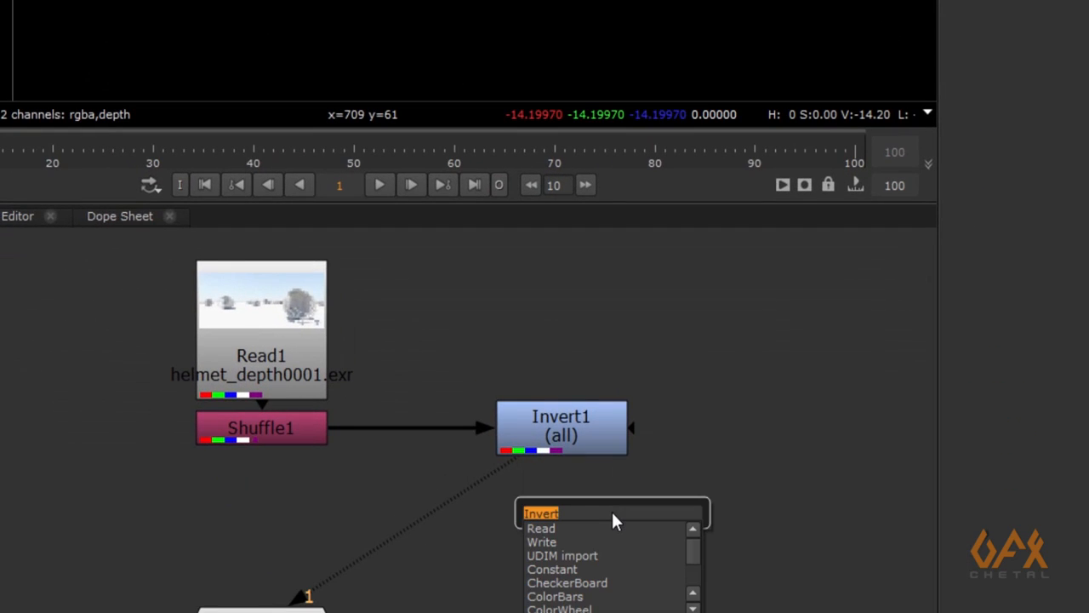
type("min")
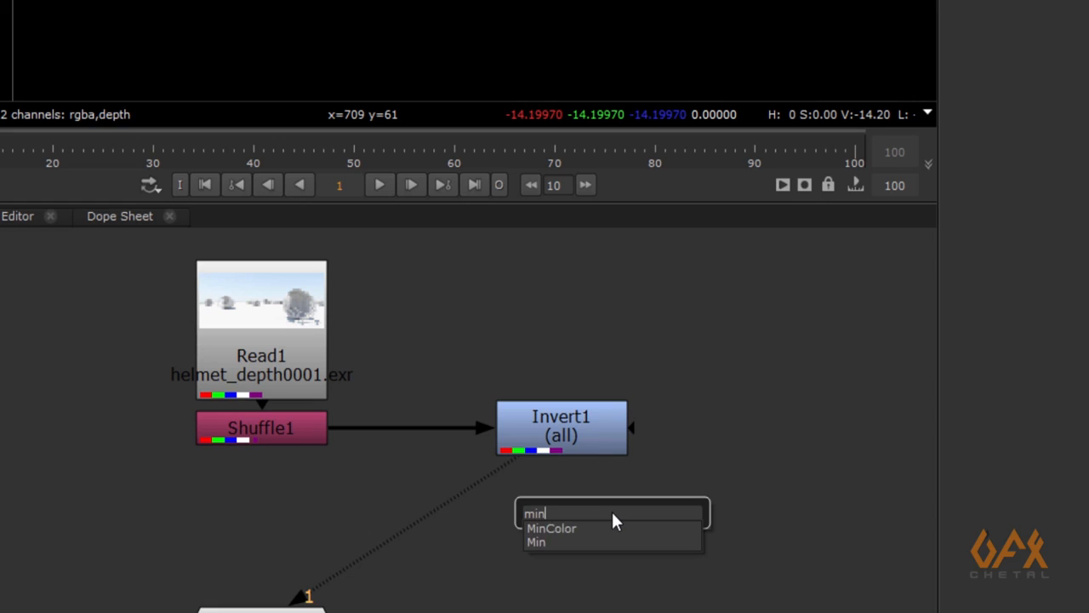
key("Down")
key("Return")
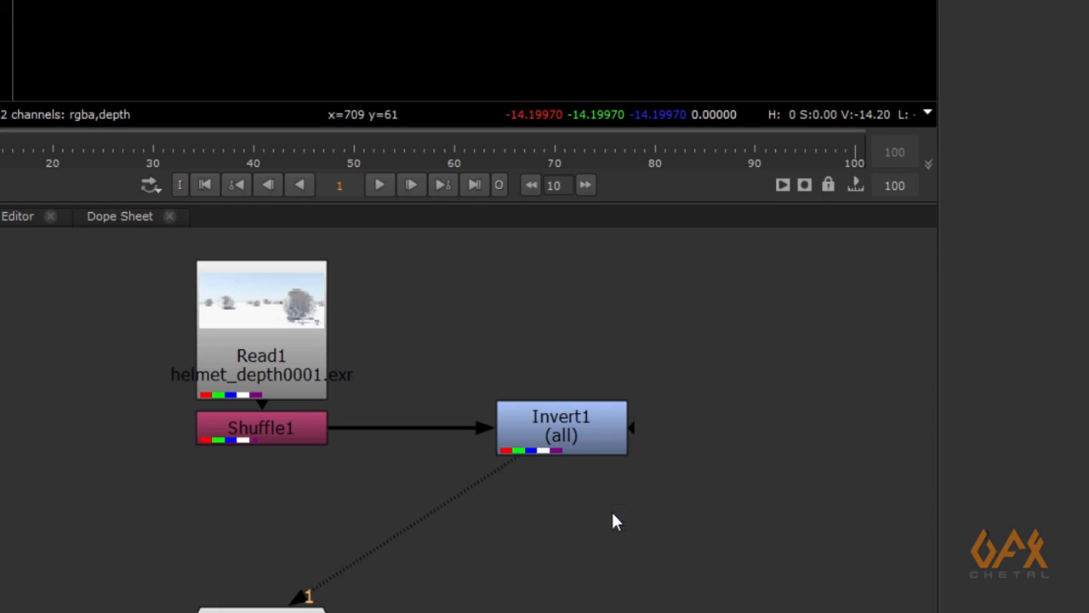
left_click_drag(611, 511, 560, 529)
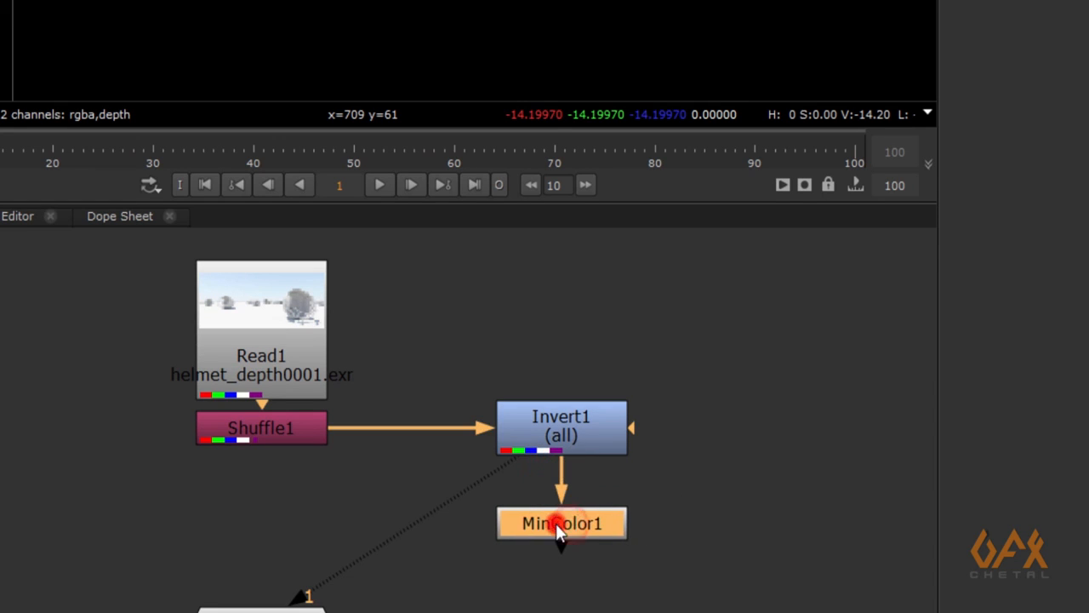
left_click(556, 523)
key("1")
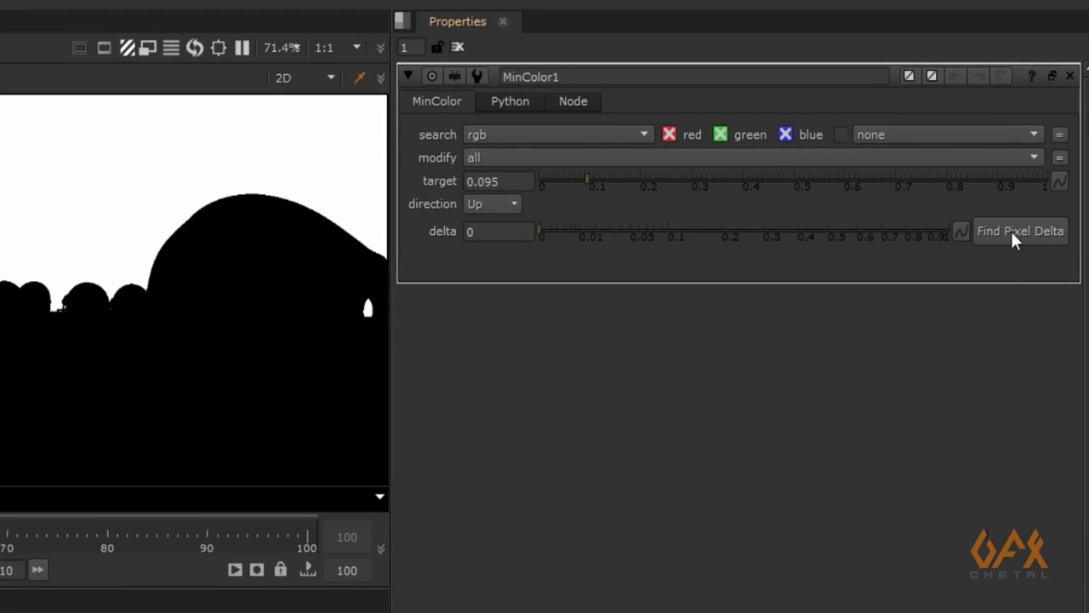
- Run Find Pixel Delta on the MinColor node for frame range 1-1 and inspect the full delta value
left_click(1011, 231)
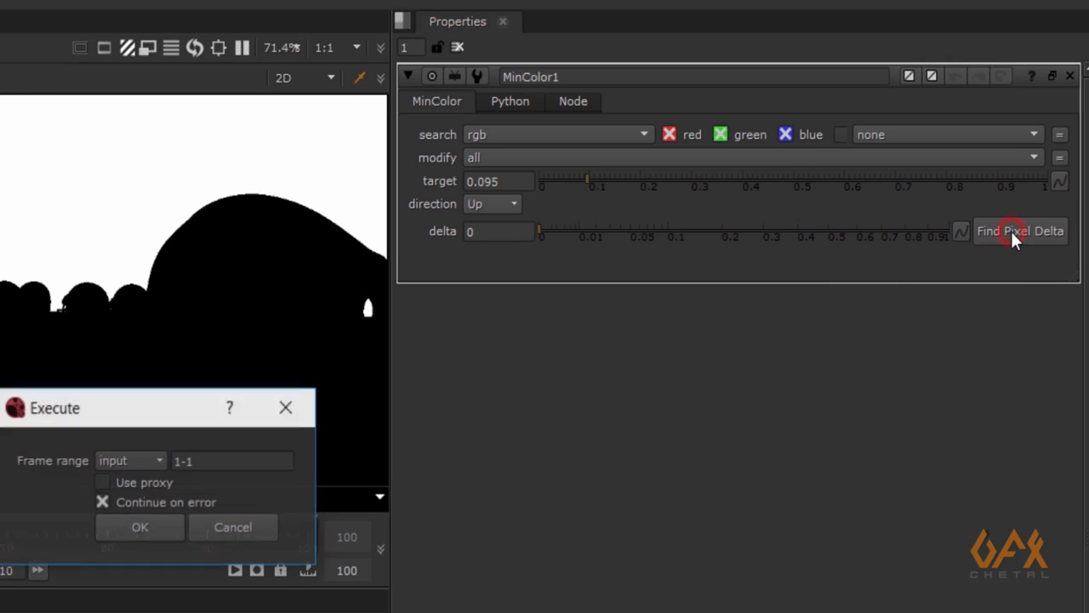
left_click(129, 527)
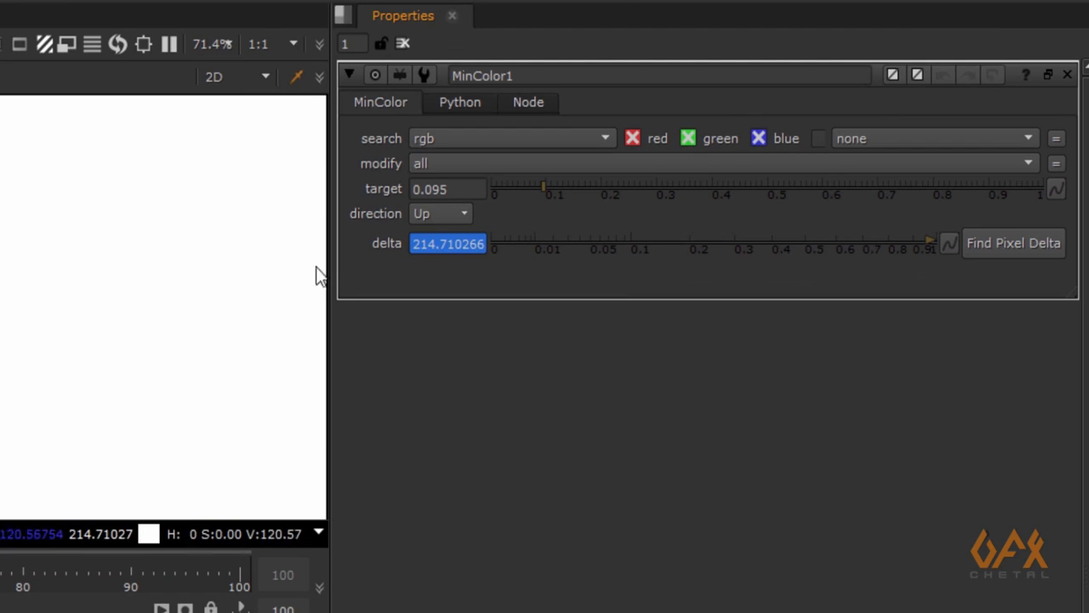
left_click(413, 243)
key("Delete")
left_click_drag(413, 243, 488, 240)
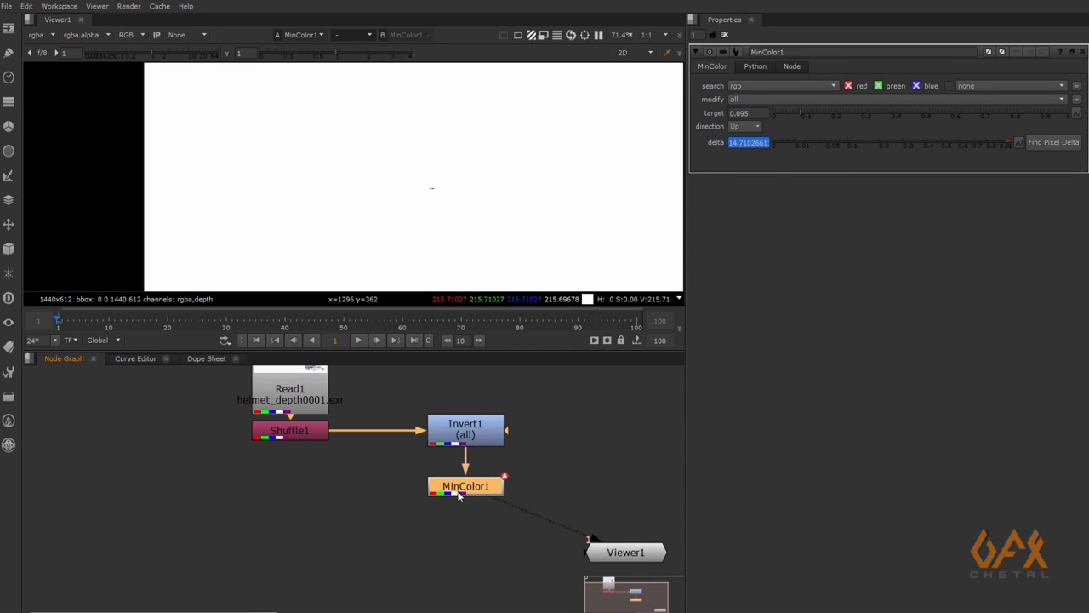
- Rename the MinColor node below Invert1 to maxV
type("n")
type("max")
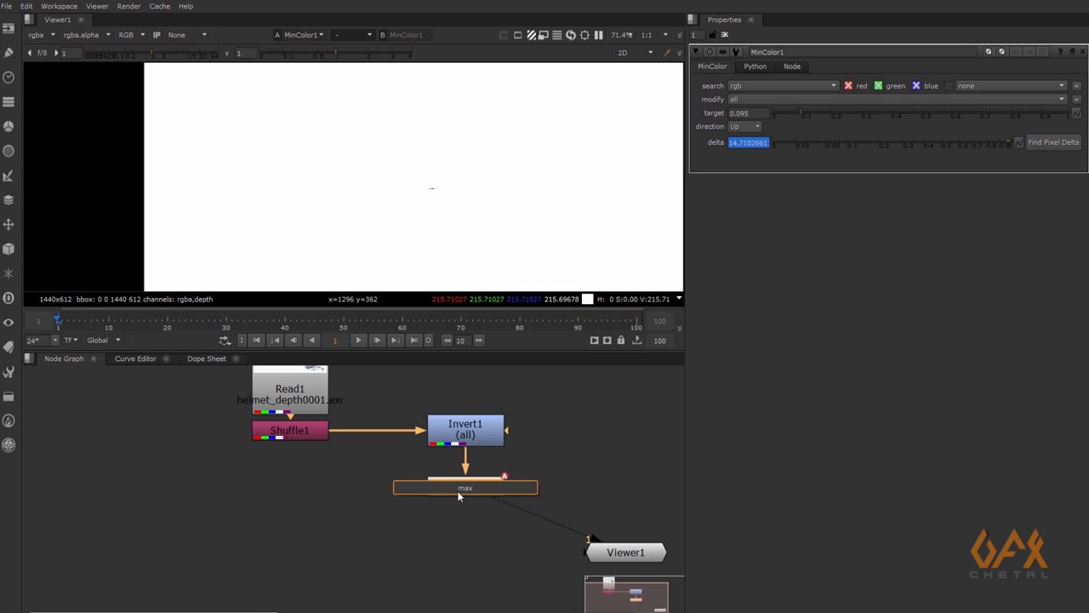
type("V")
key("Return")
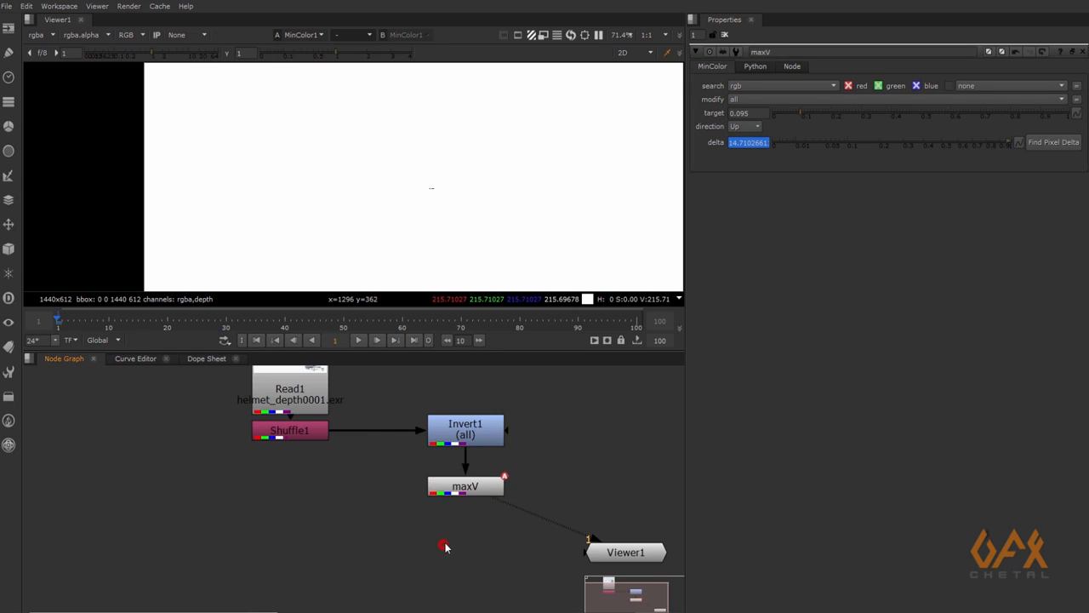
- Move the viewer node below maxV and add a Constant node beside the maxV branch
scroll(471, 525, "up", 4)
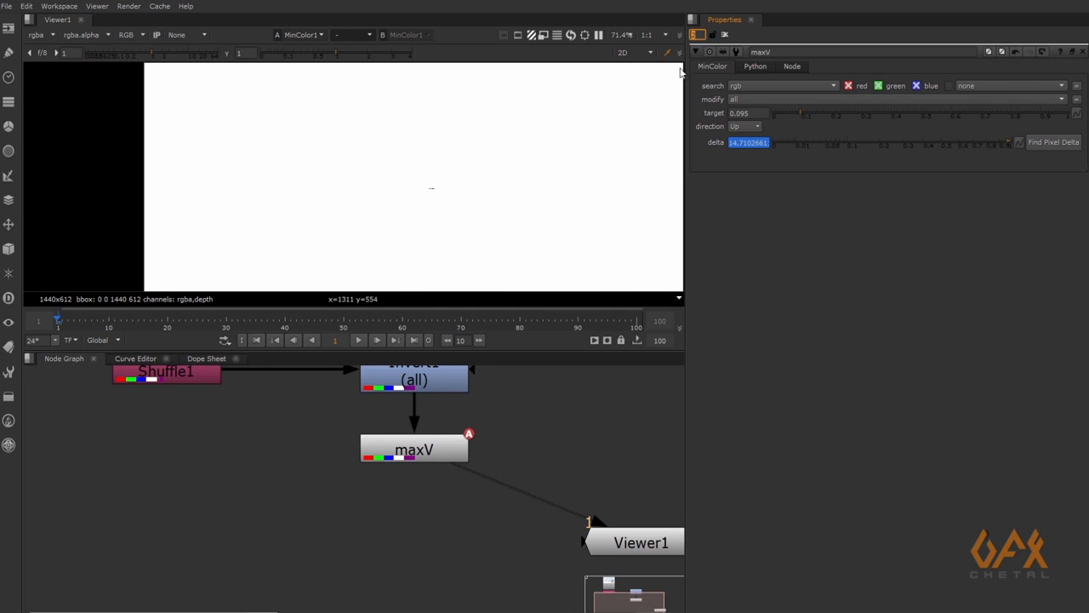
left_click_drag(622, 542, 386, 594)
left_click(468, 525)
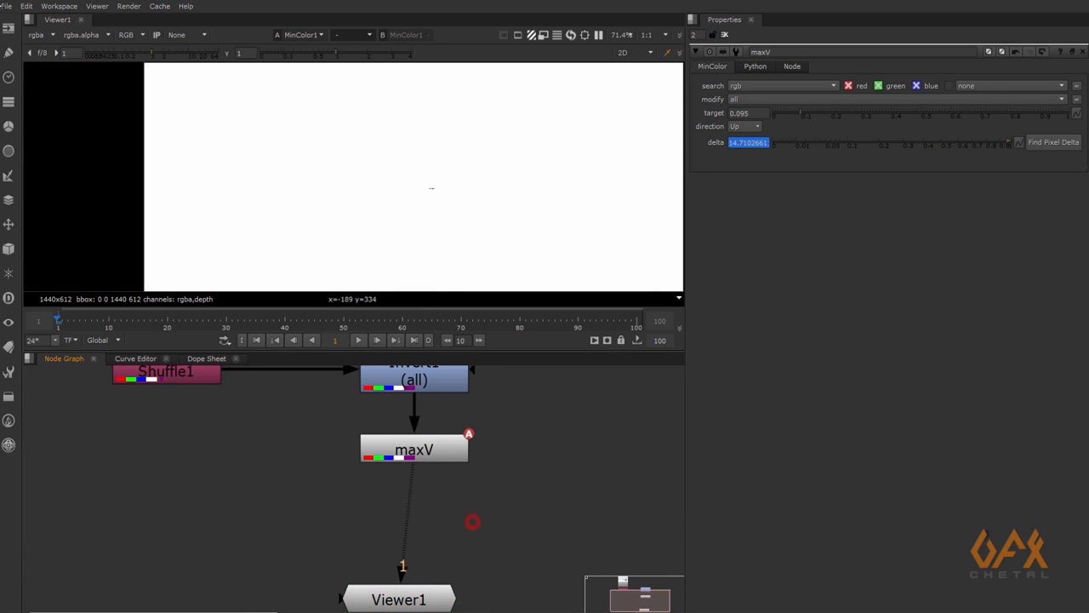
left_click(8, 28)
left_click(48, 82)
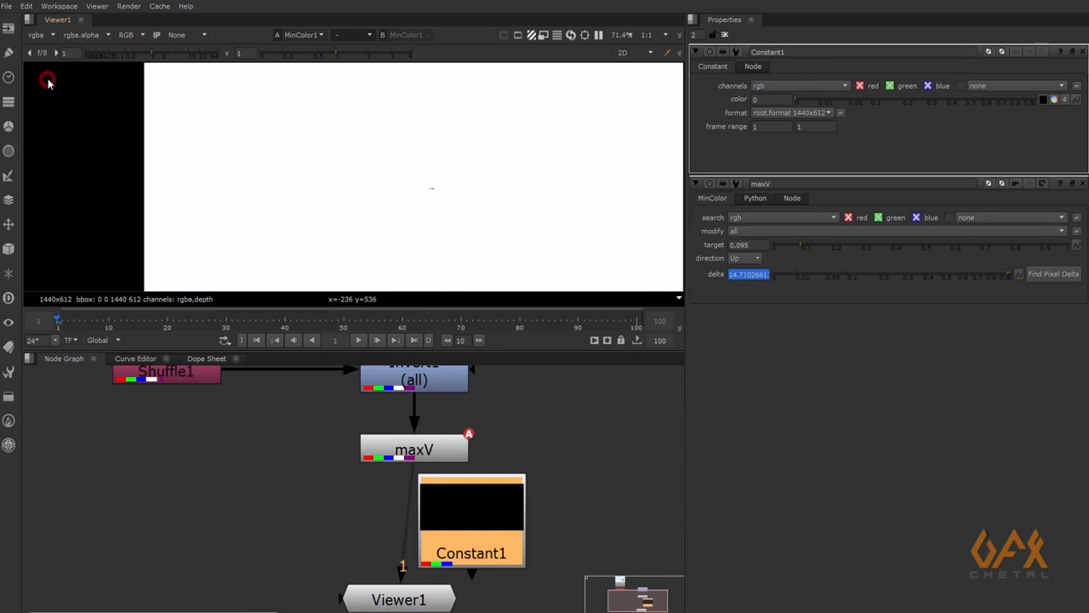
left_click_drag(446, 519, 245, 504)
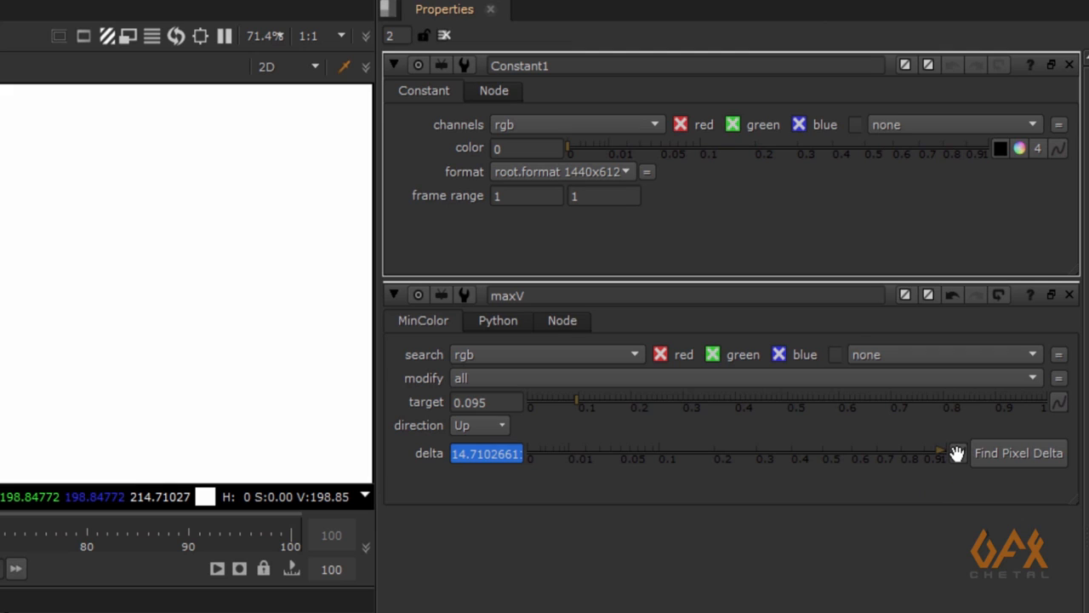
- Link the Constant's color to maxV's delta by expression and inspect the Constant's output in the viewer
left_click_drag(957, 453, 1064, 156)
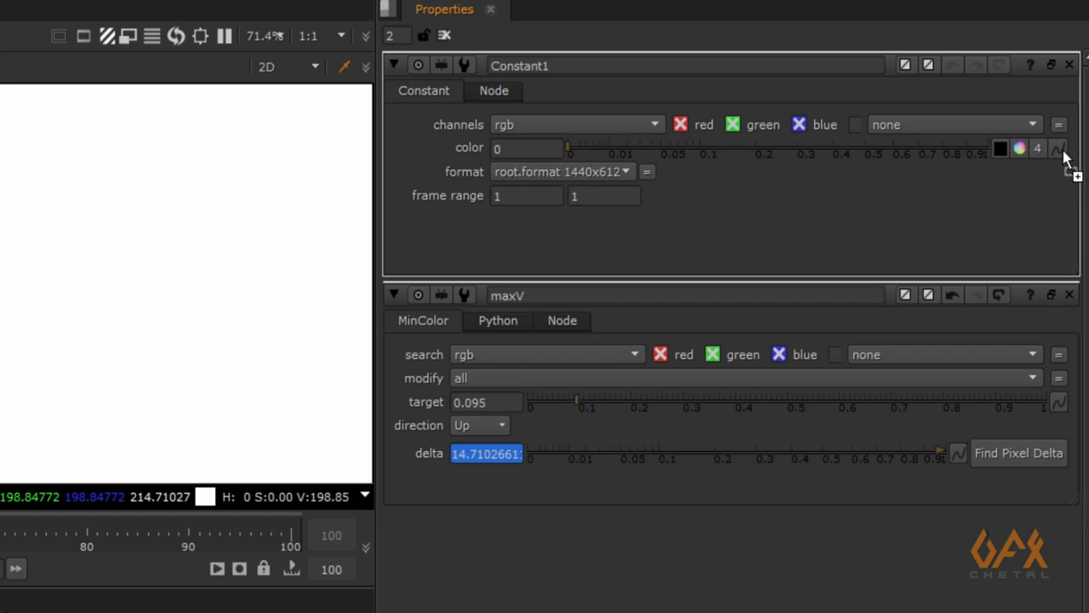
left_click_drag(1064, 156, 1064, 156)
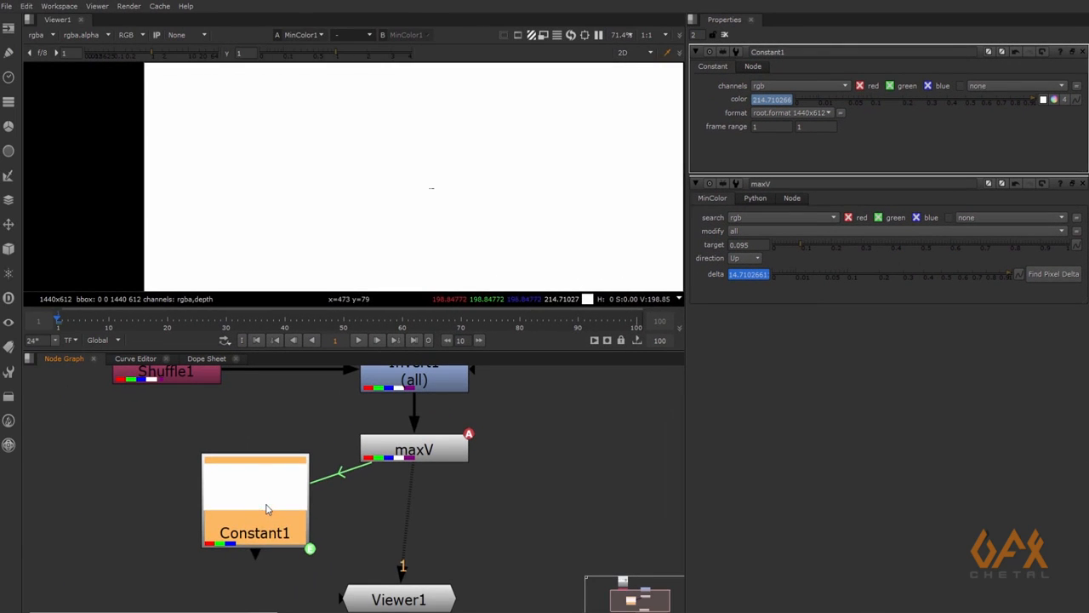
key("1")
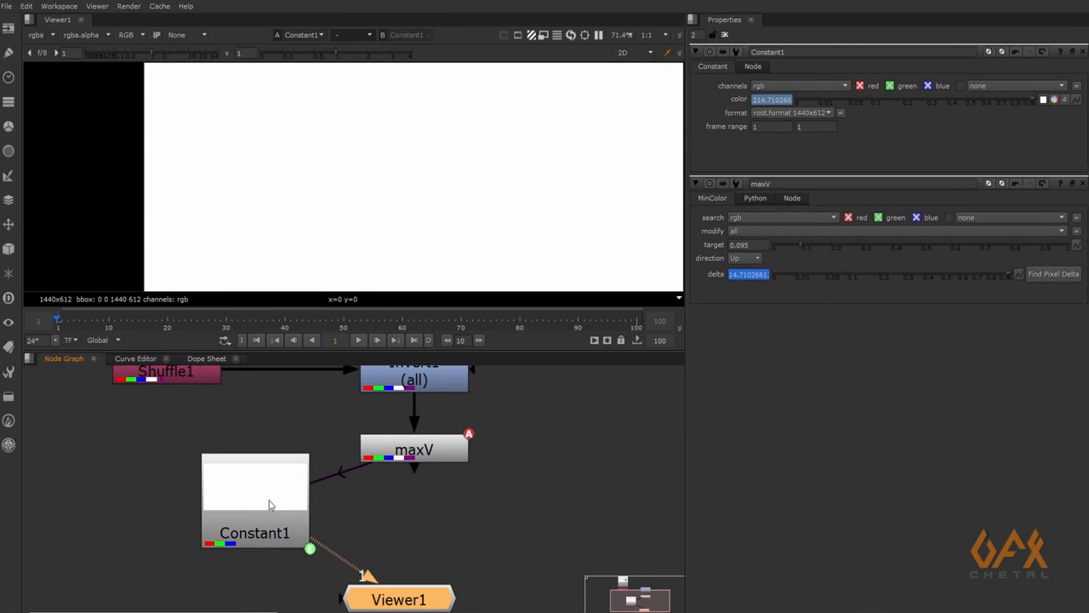
scroll(380, 233, "down", 3)
scroll(319, 175, "up", 1)
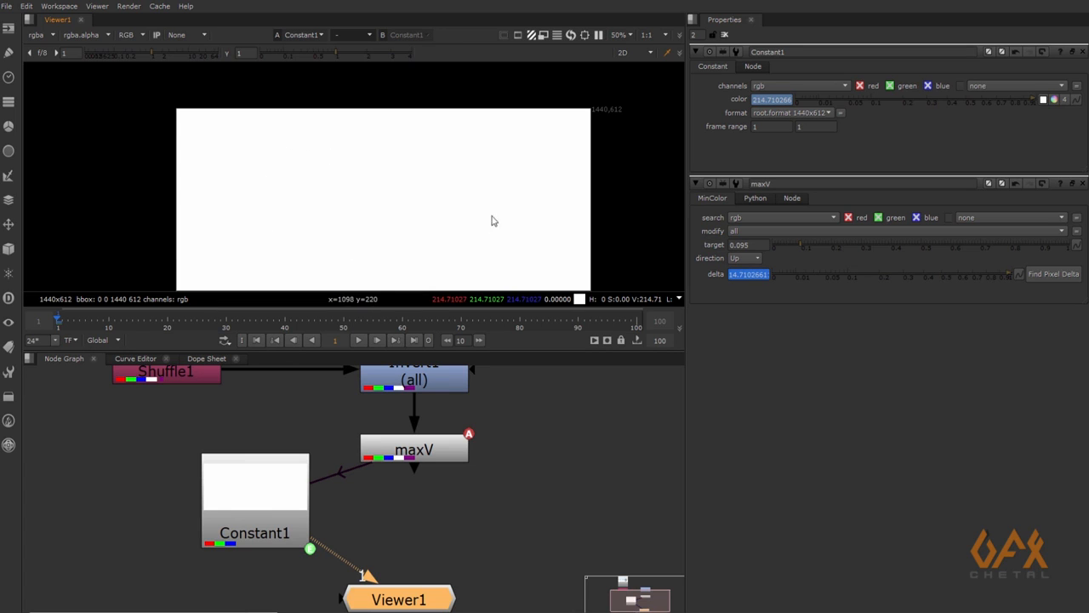
middle_click_drag(406, 210, 440, 180)
- Align the Constant node directly below maxV and move the viewer node aside
left_click_drag(255, 513, 414, 538)
middle_click_drag(414, 545, 347, 448)
left_click_drag(332, 506, 466, 566)
scroll(466, 565, "down", 1)
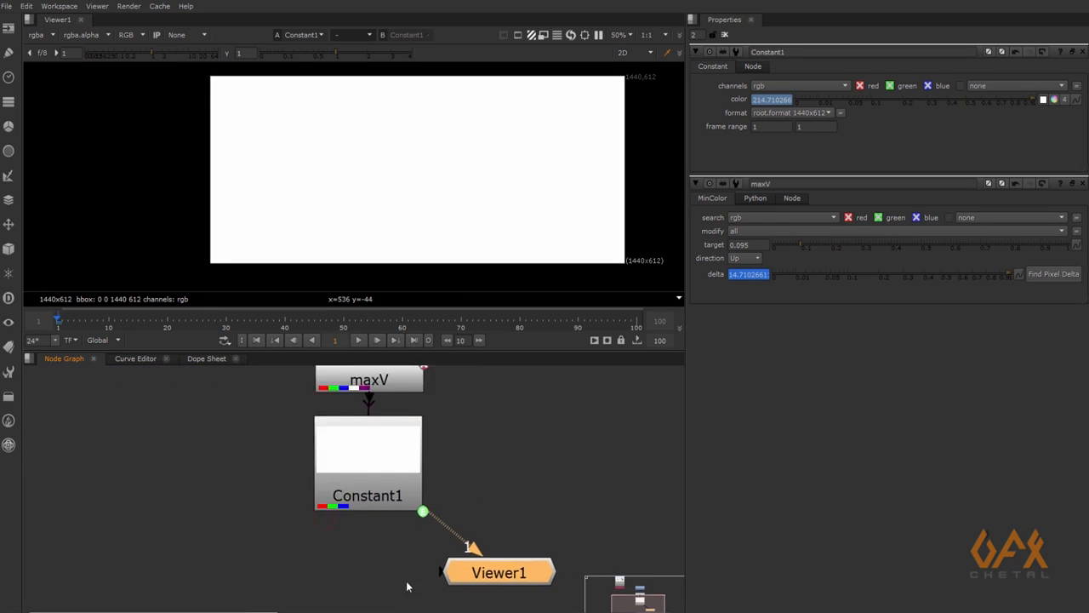
middle_click_drag(345, 454, 391, 550)
left_click(426, 472)
left_click_drag(425, 471, 425, 467)
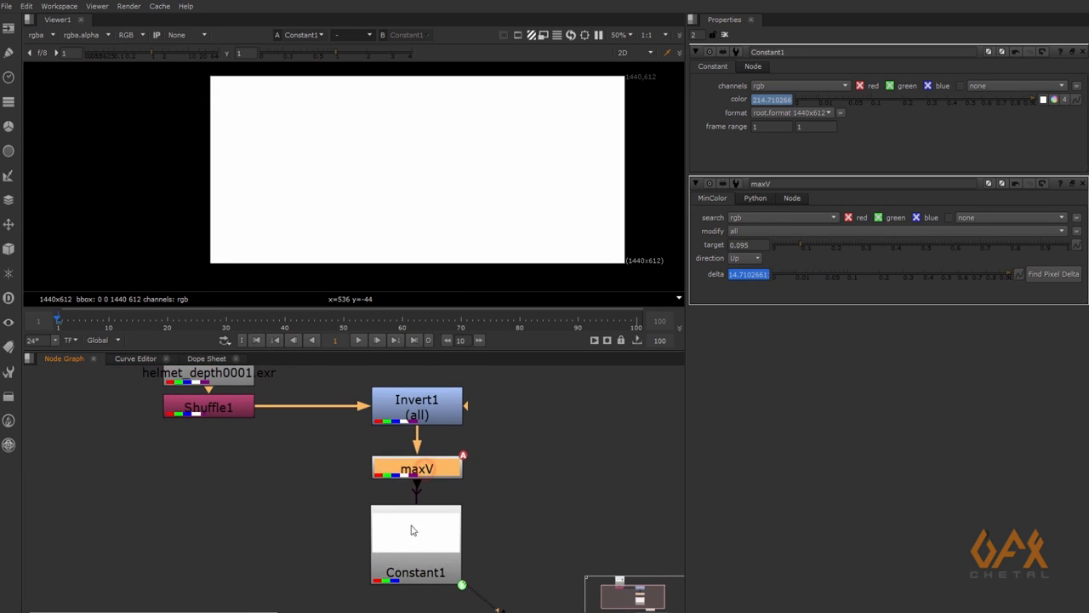
- Rename the Constant node below maxV to maxC
left_click(416, 540)
key("n")
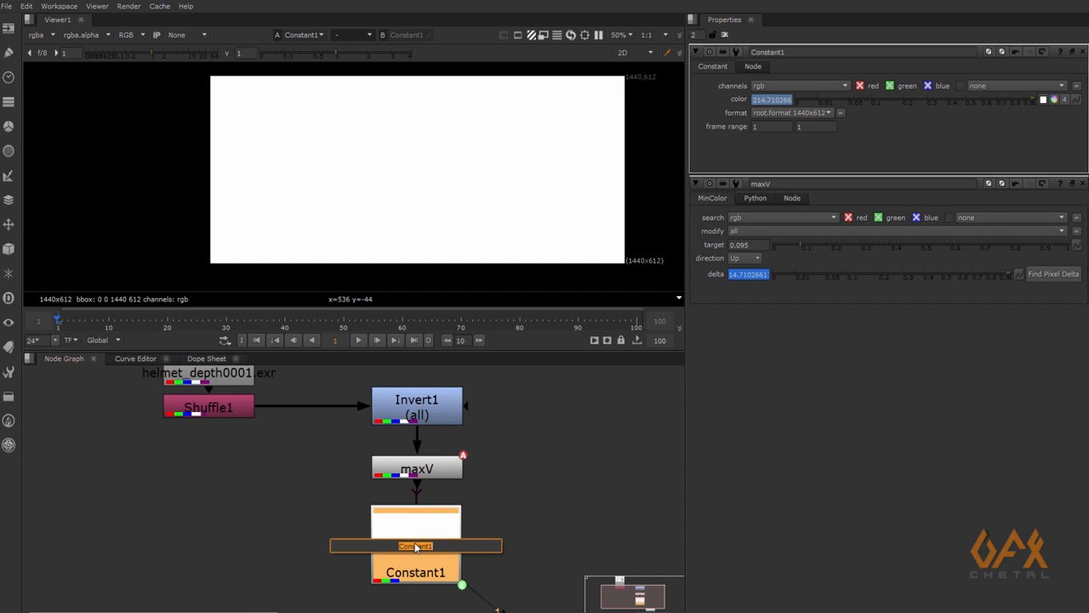
type("maxC")
key("Return")
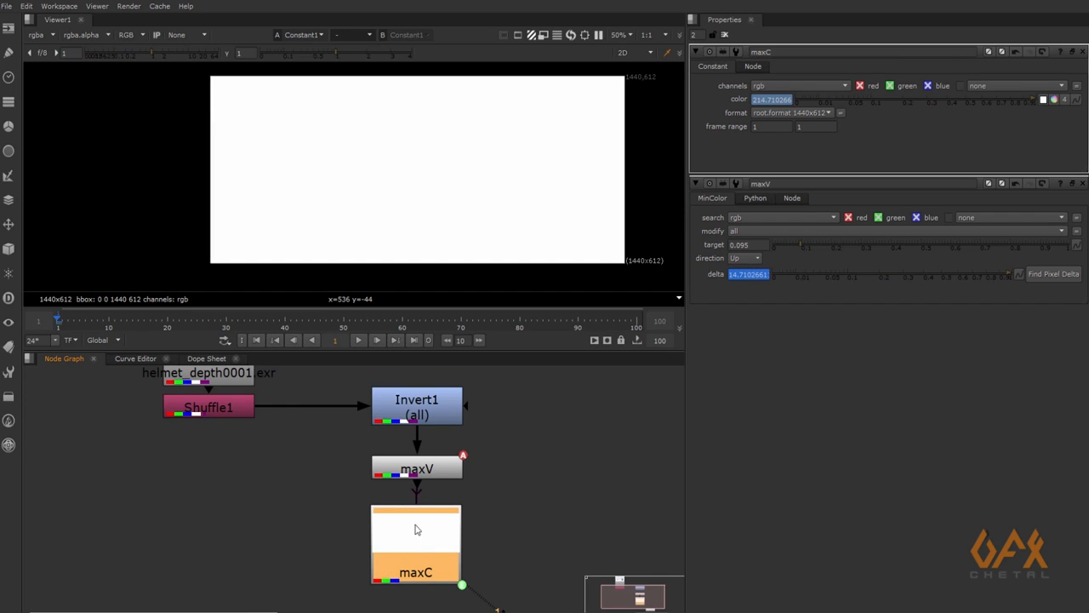
- Add a Merge node and place it below Shuffle1, level with maxC, with its inputs free
middle_click_drag(382, 538, 409, 528)
middle_click_drag(315, 514, 346, 555)
left_click(298, 398)
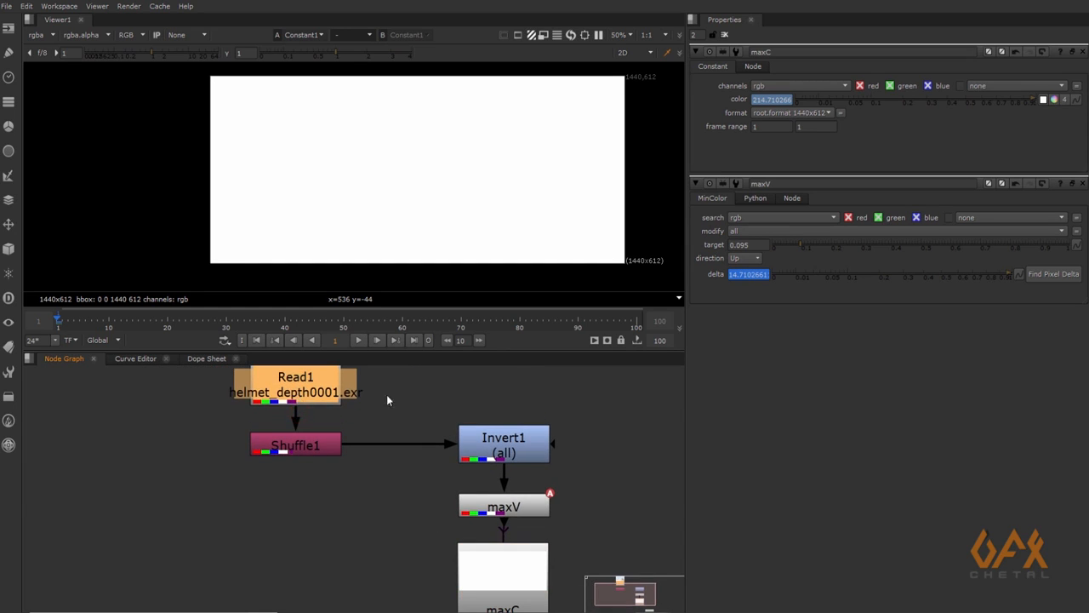
mouse_move(248, 541)
middle_mouse_down()
mouse_move(247, 518)
mouse_move(264, 529)
middle_mouse_up()
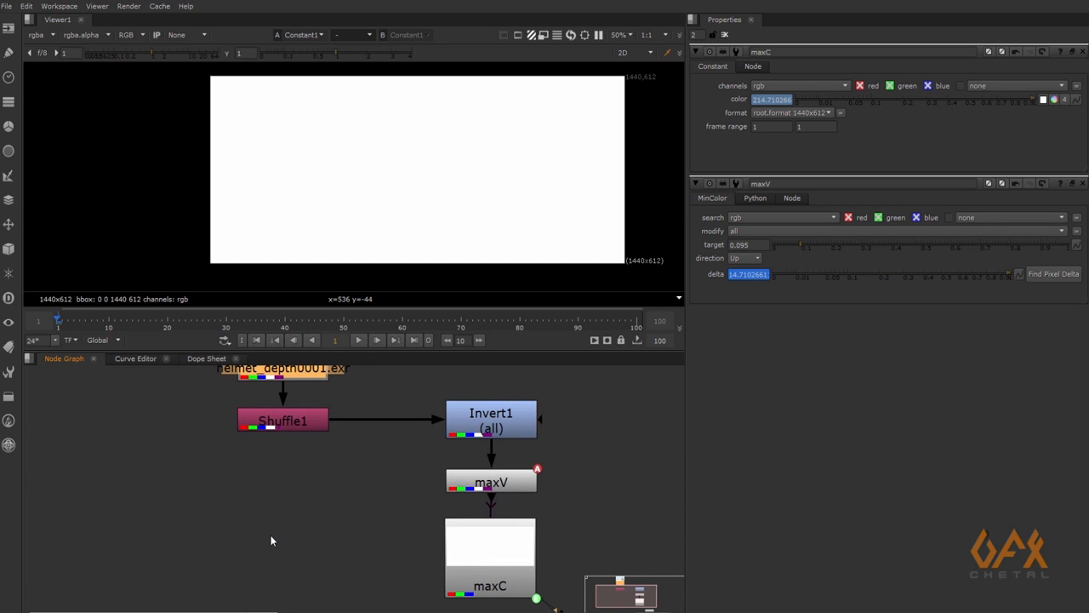
key("m")
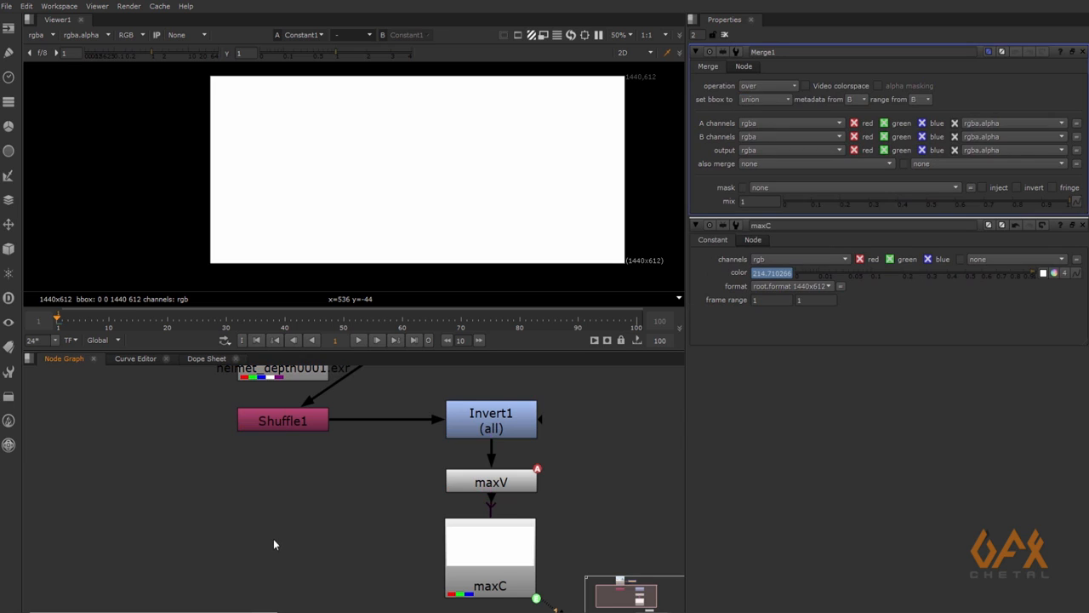
middle_click_drag(349, 485, 337, 565)
left_click_drag(393, 421, 290, 549)
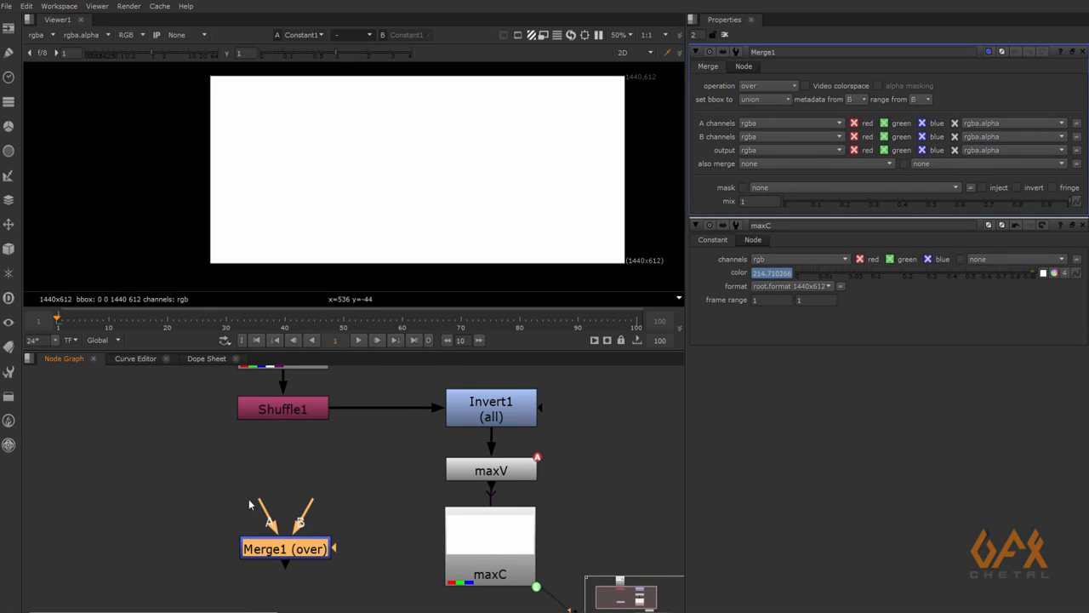
- Connect Merge1's B input to maxC and its A input to Shuffle1, and show the merge in the viewer
left_click_drag(349, 504, 482, 550)
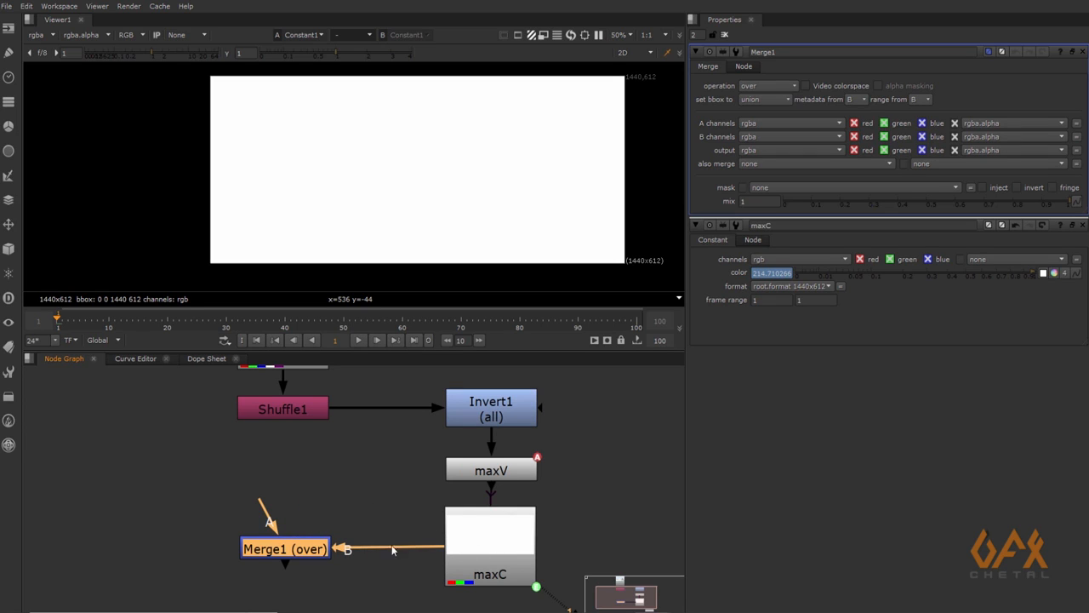
left_click_drag(263, 511, 282, 417)
left_click_drag(270, 547, 267, 545)
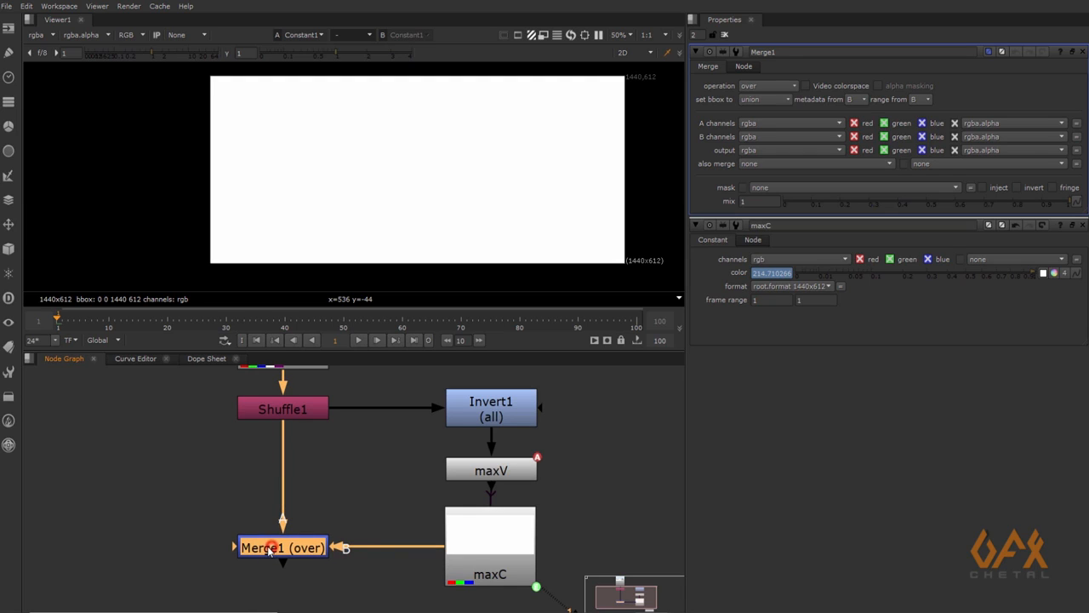
key("1")
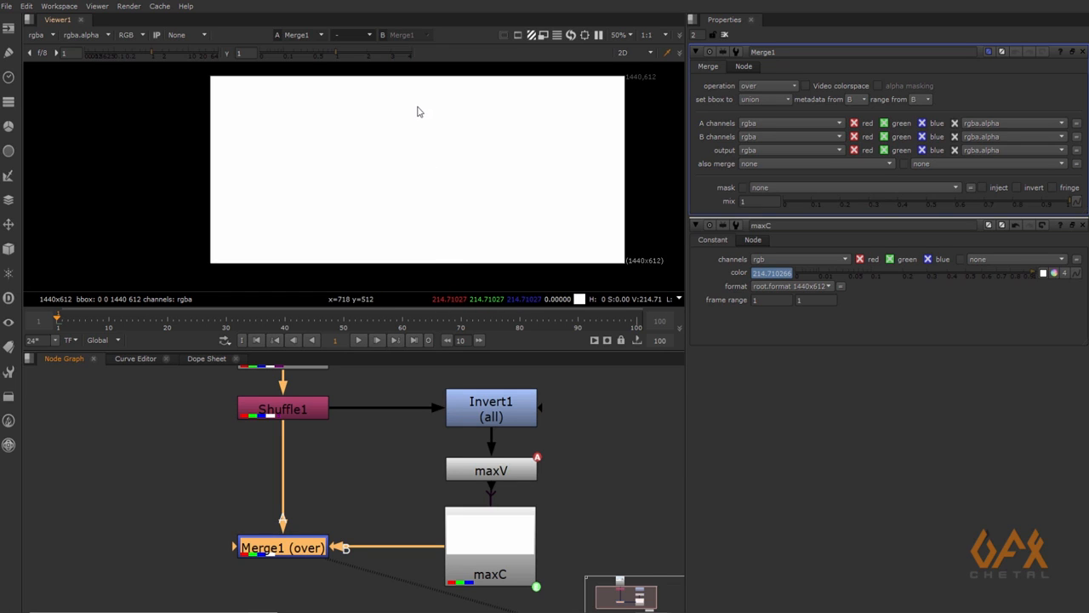
- Compare Shuffle1's output with Merge1's output in the viewer
middle_click_drag(144, 499, 147, 548)
left_click(290, 459)
key("1")
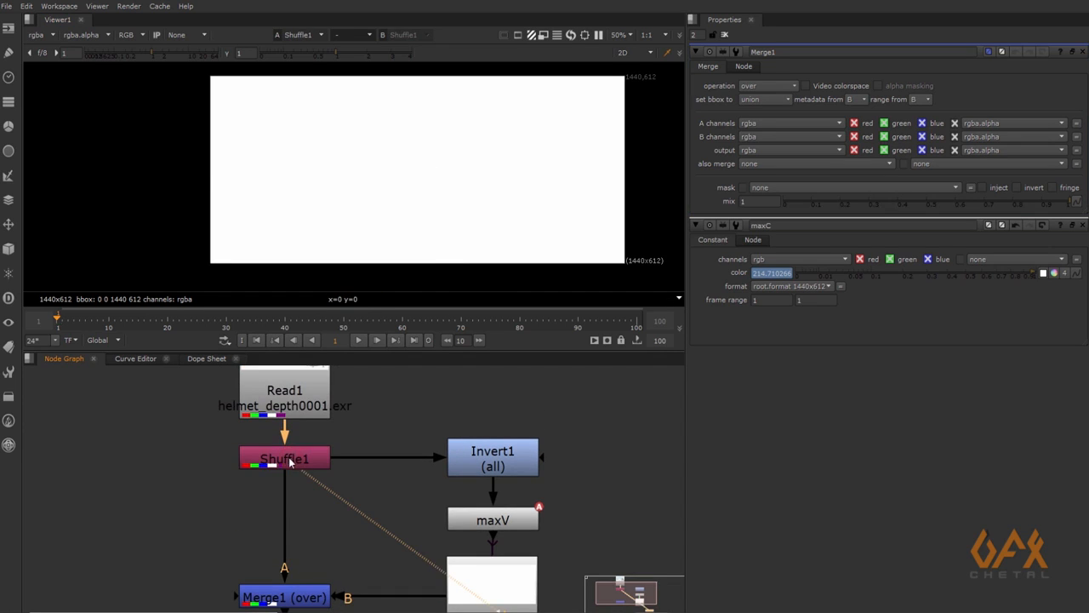
middle_click_drag(241, 537, 212, 490)
left_click(255, 551)
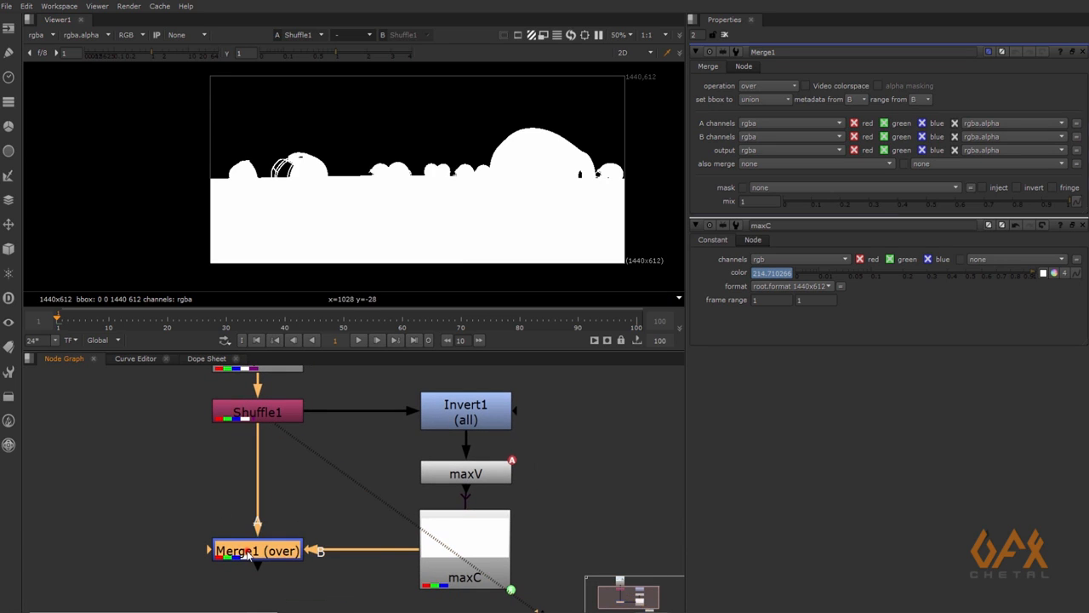
key("1")
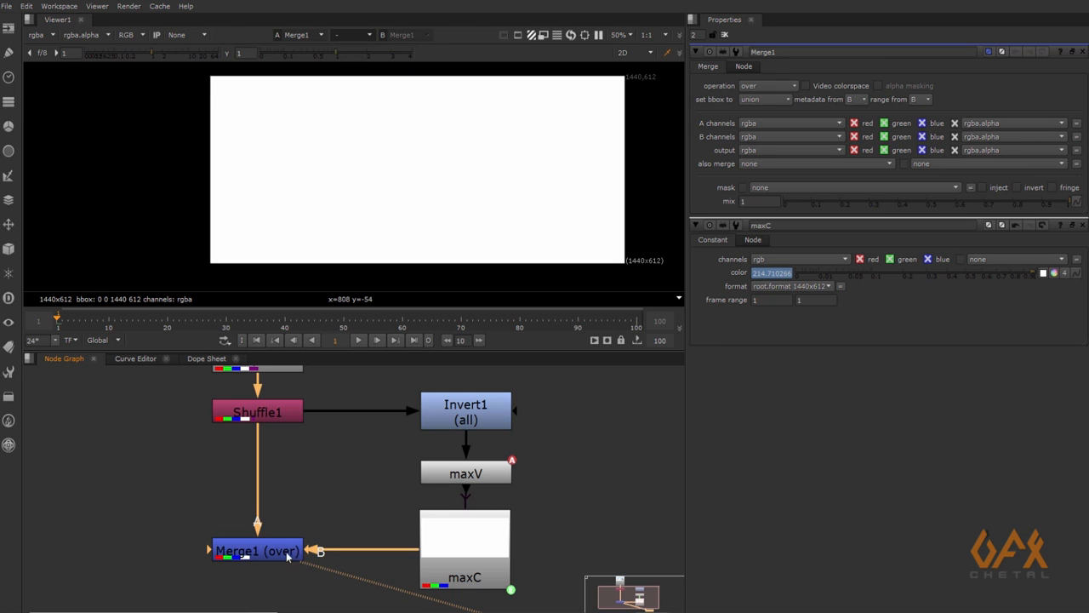
- Move the viewer node lower and add a MinColor node below Merge1, fed by Merge1
middle_click_drag(284, 555, 321, 494)
scroll(321, 493, "down", 3)
left_click_drag(512, 553, 292, 592)
scroll(420, 266, "up", 2)
left_click(384, 557)
key("Tab")
type("min")
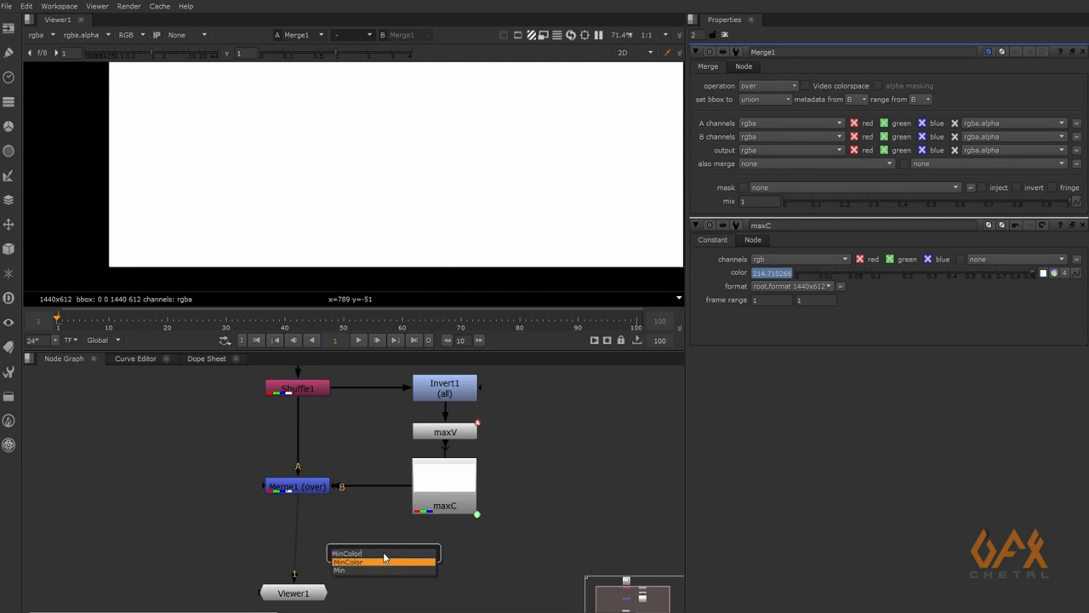
key("Return")
left_click_drag(365, 531, 300, 492)
- Run Find Pixel Delta on the MinColor node below Merge1 for frame range 1-1
mouse_move(377, 555)
left_mouse_down()
mouse_move(408, 555)
mouse_move(395, 553)
left_mouse_up()
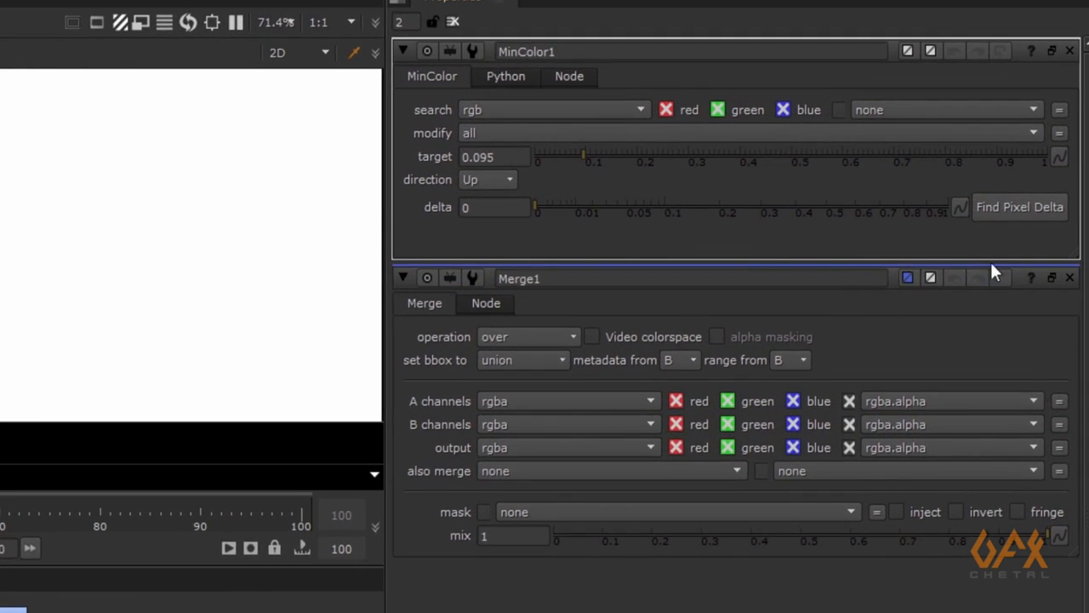
left_click(1019, 211)
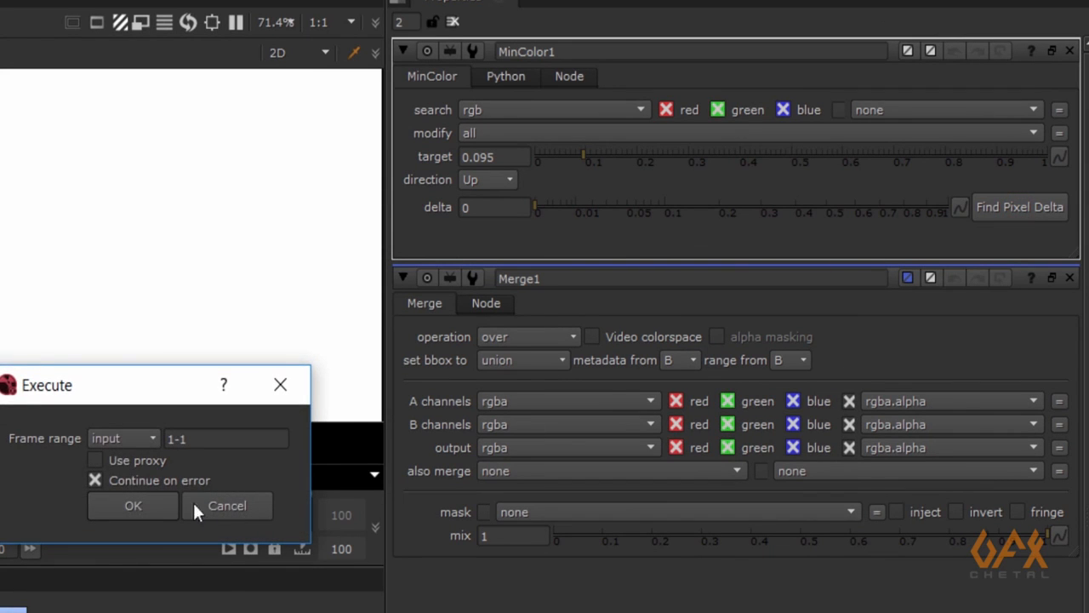
left_click(133, 505)
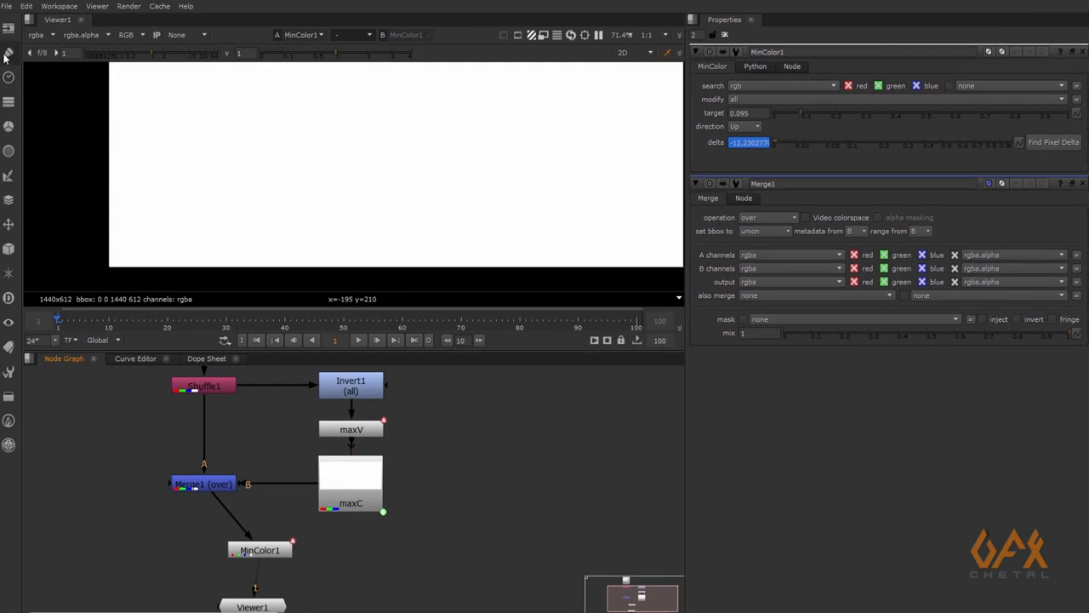
- Add a second Constant node and link its color to MinColor1's delta by expression
left_click(6, 54)
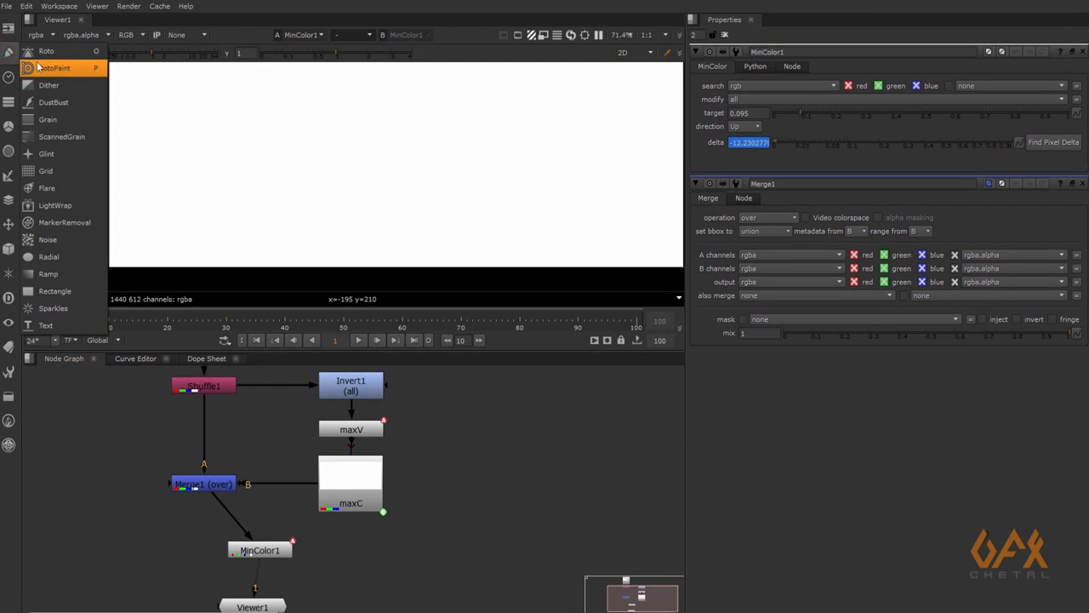
left_click(9, 28)
left_click(62, 80)
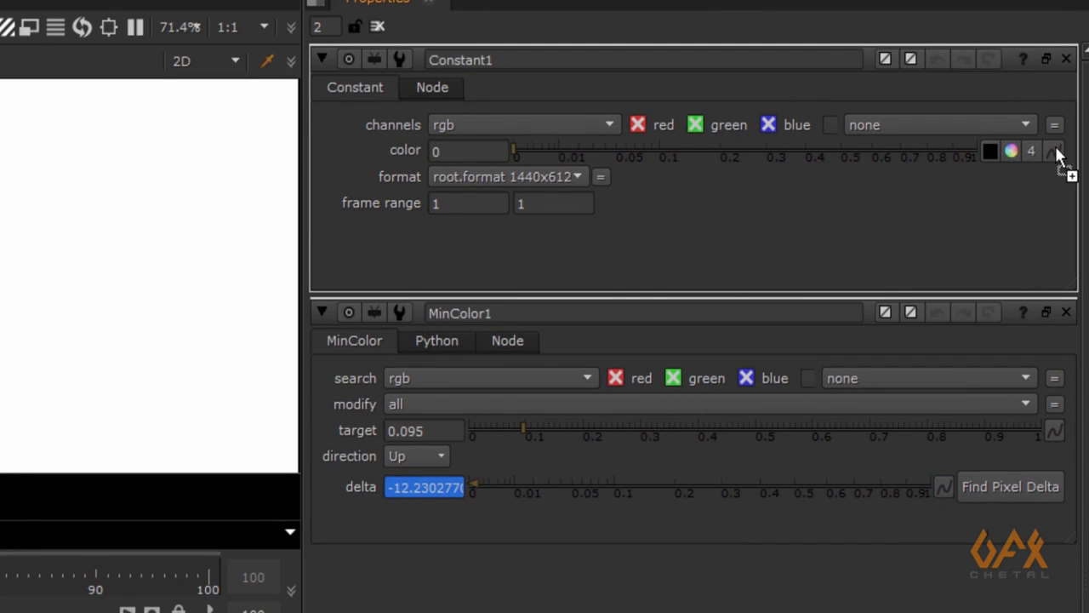
left_click_drag(1058, 153, 1057, 152, "ctrl")
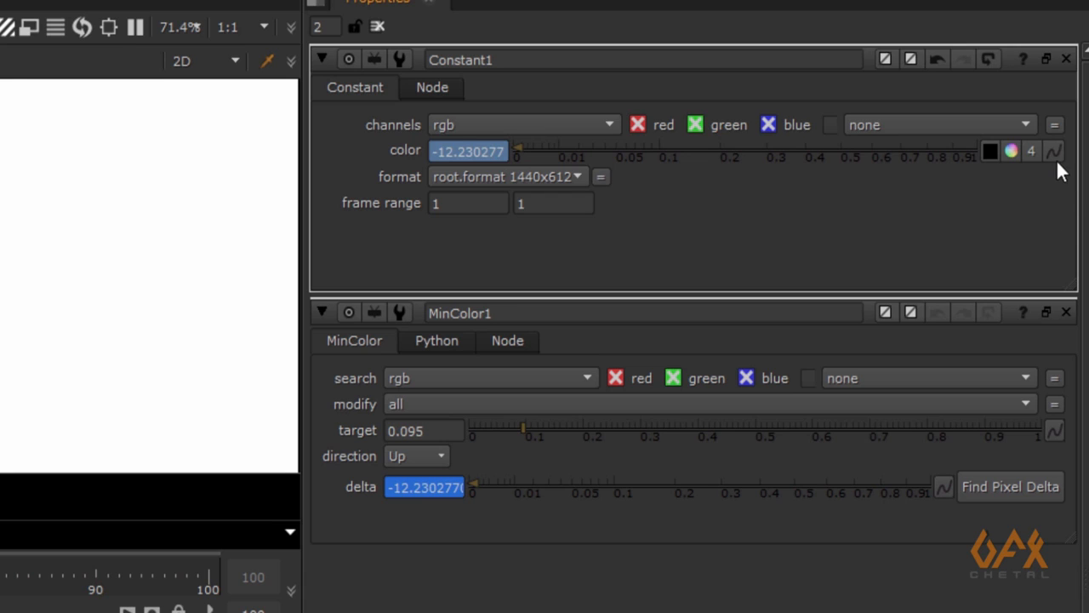
- Change the new Constant's color expression to parent.MinColor1.pixeldelta * -1 and align the node below maxC, beside MinColor1
left_click(1053, 150)
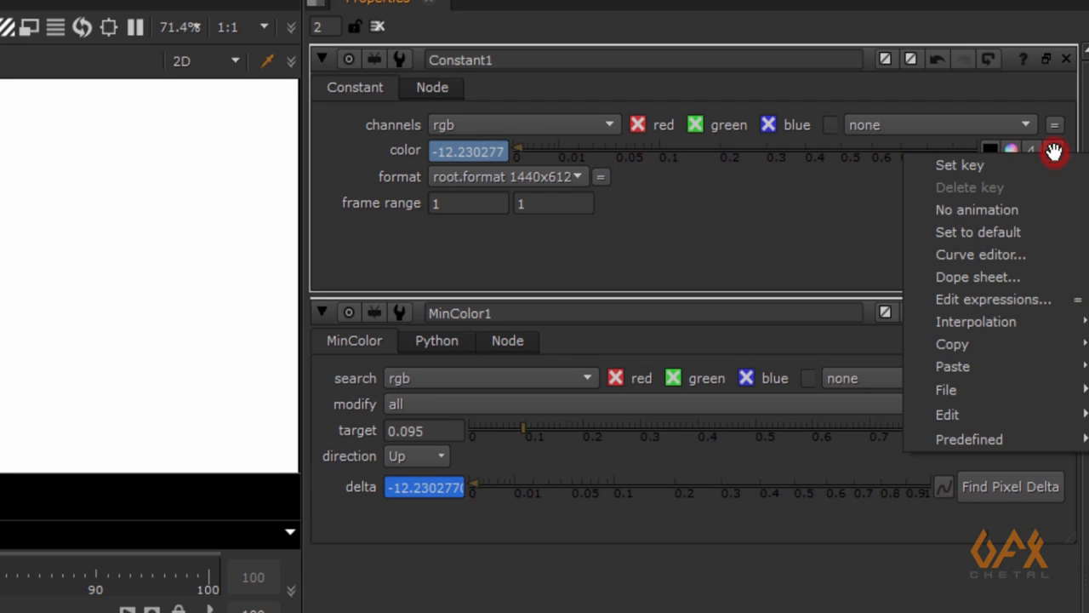
left_click(1007, 298)
left_click(830, 211)
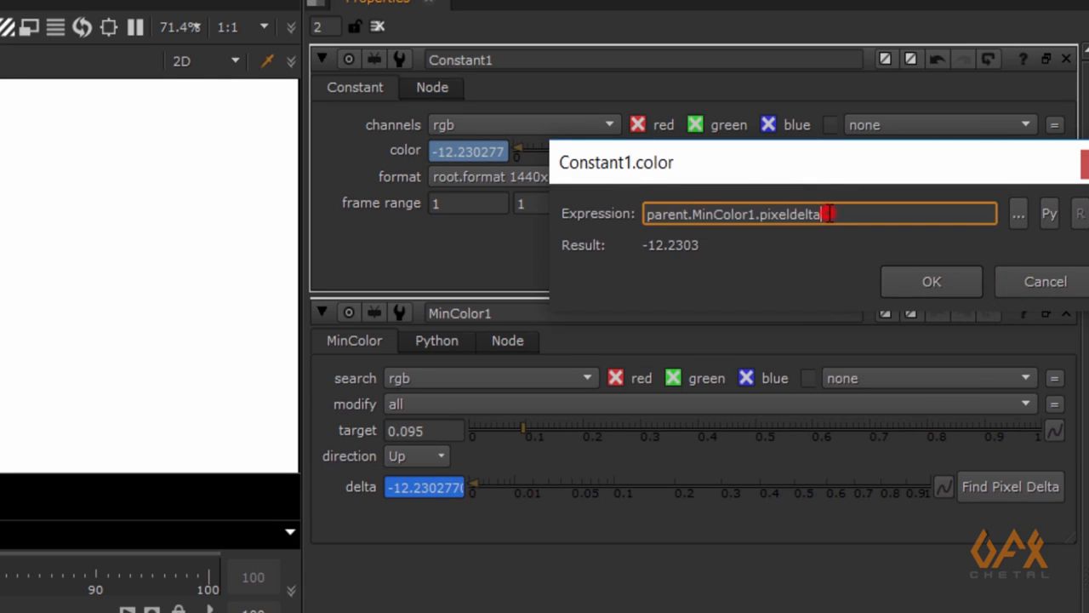
type("* ")
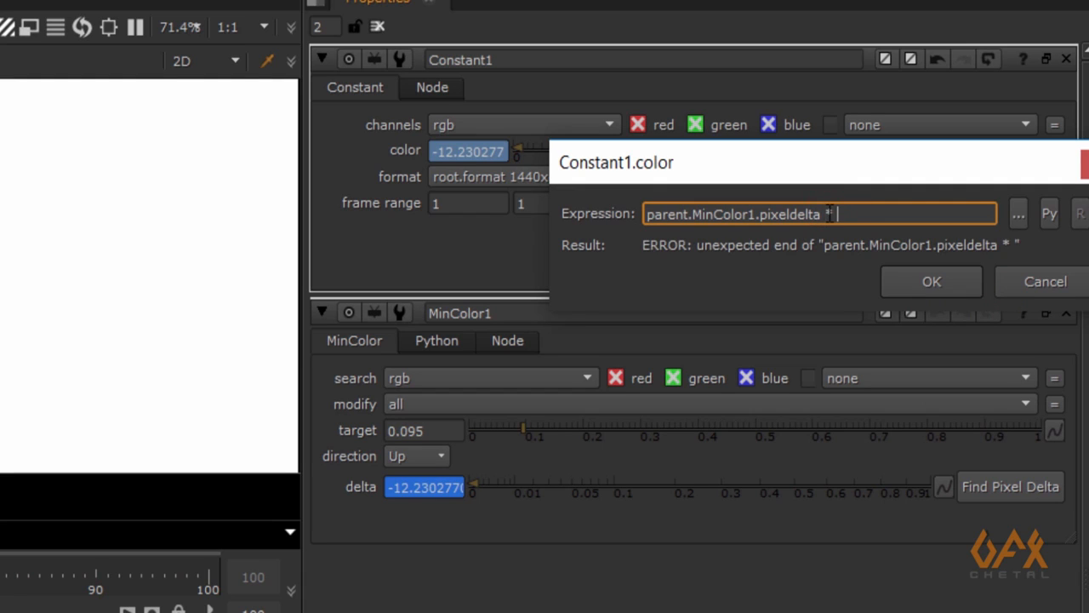
type("-1")
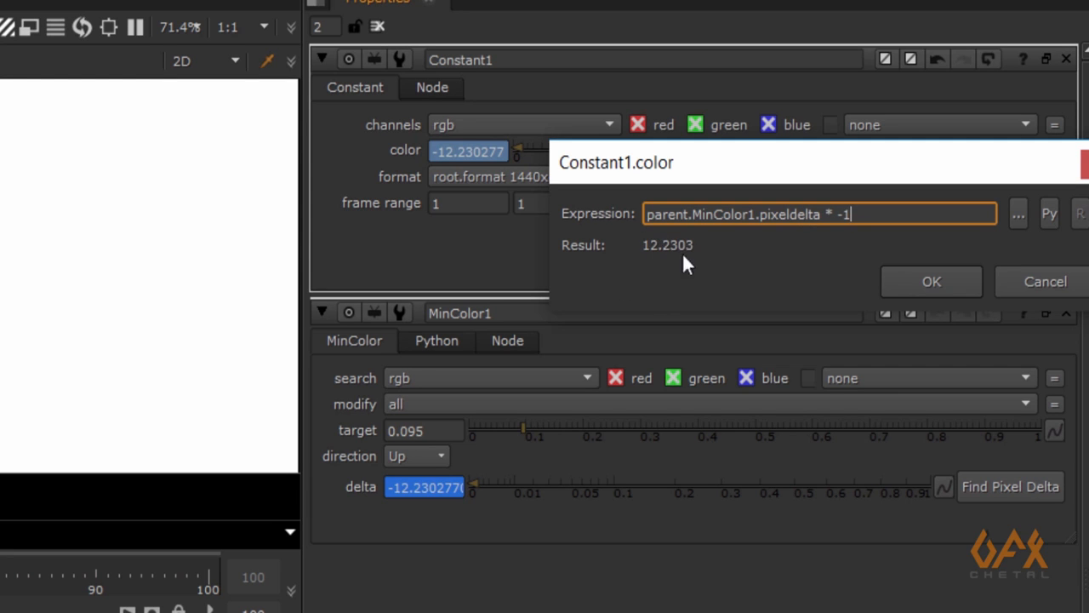
left_click(926, 284)
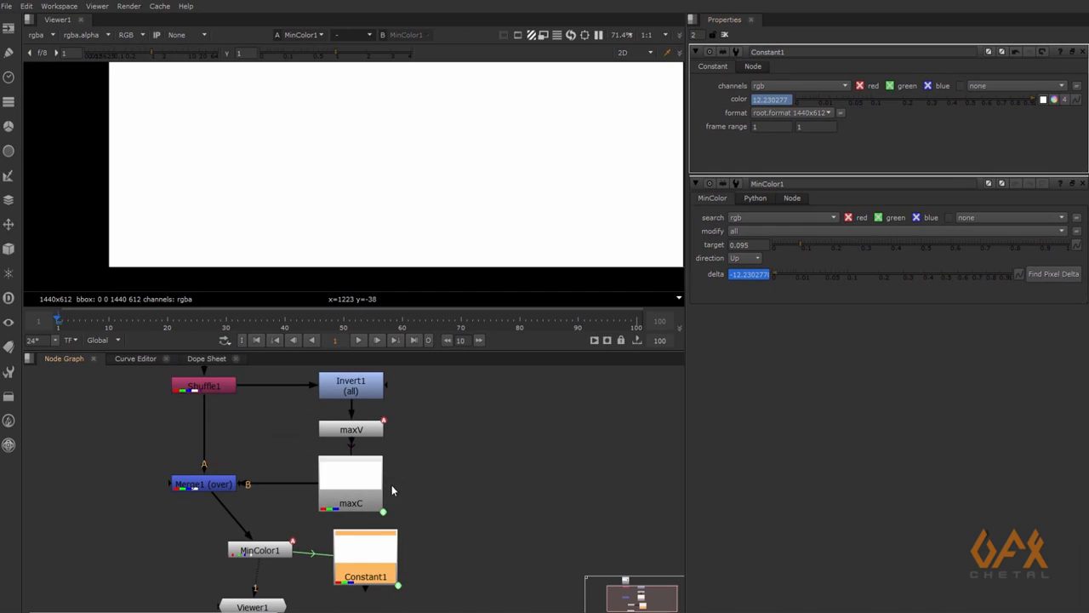
middle_click_drag(238, 579, 230, 548)
left_click_drag(359, 521, 344, 522)
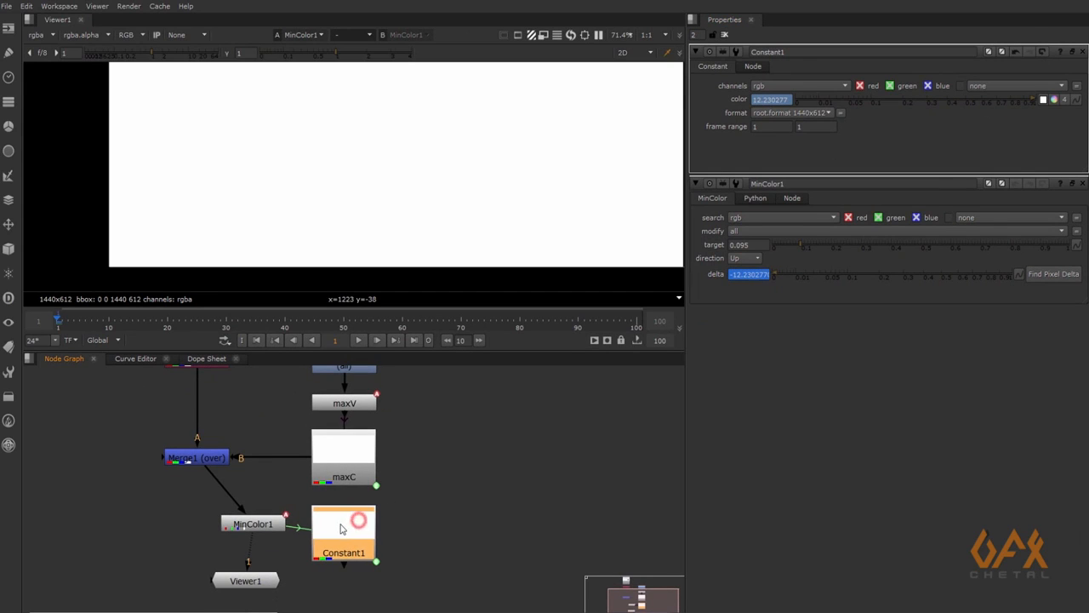
- Rename the MinColor1 node to minV and its linked Constant1 node to minC
left_click_drag(262, 530, 245, 528)
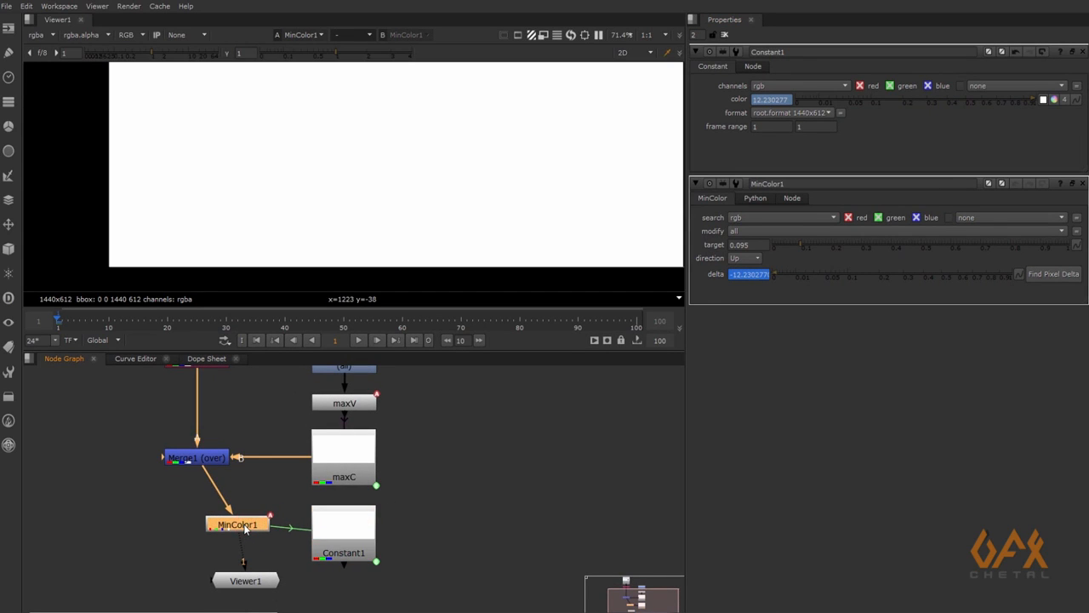
type("n")
type("m")
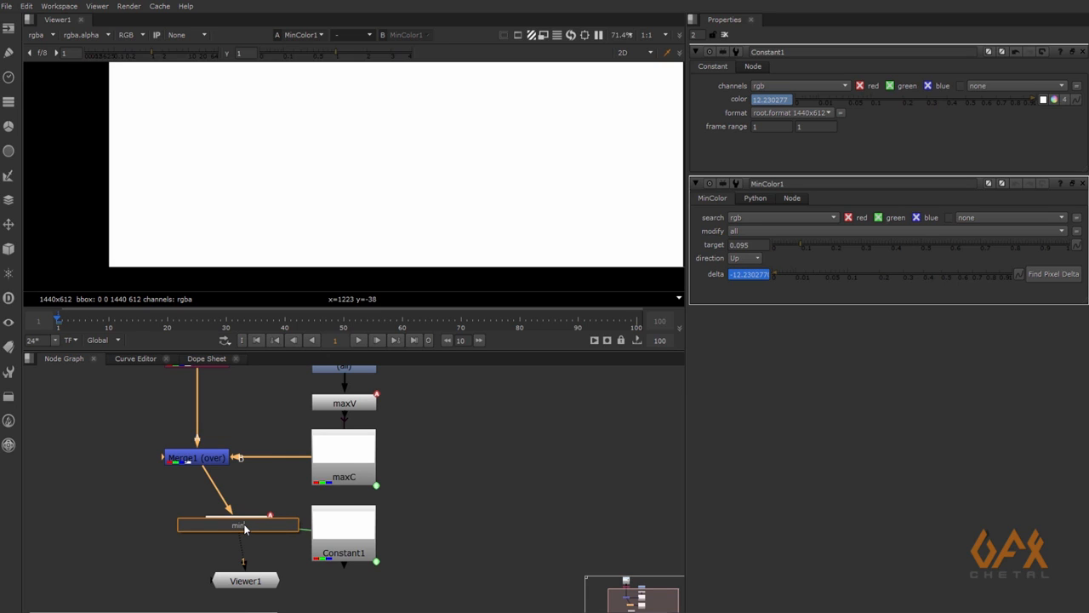
left_click(355, 537)
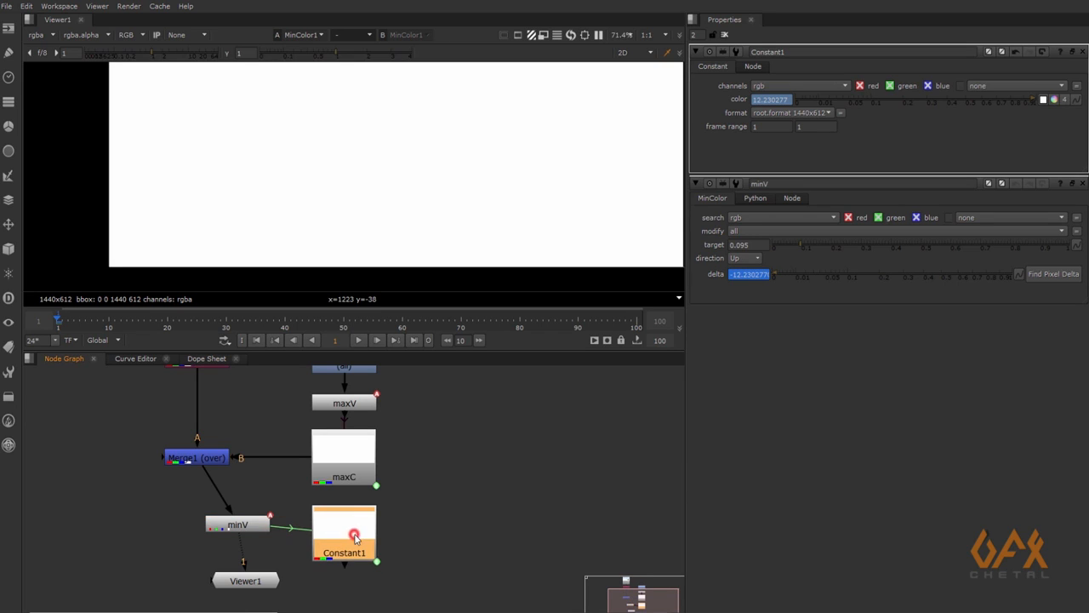
type("n")
type("min")
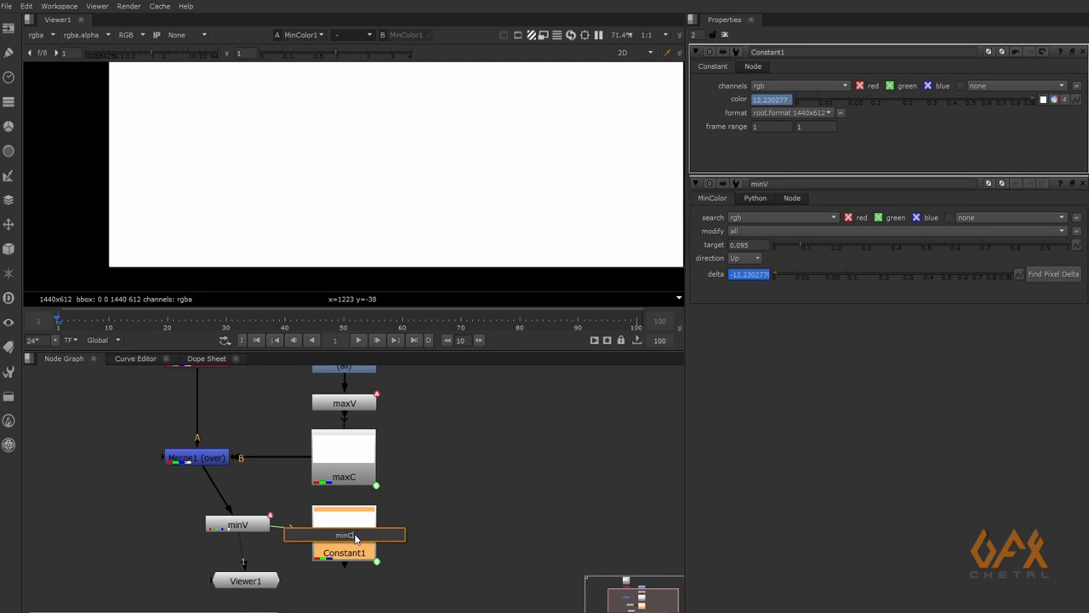
key("Return")
- Move the viewer node aside and line up minV with minC in the node graph
left_click_drag(236, 586, 198, 589)
left_click_drag(231, 525, 243, 525)
left_click_drag(339, 528, 339, 525)
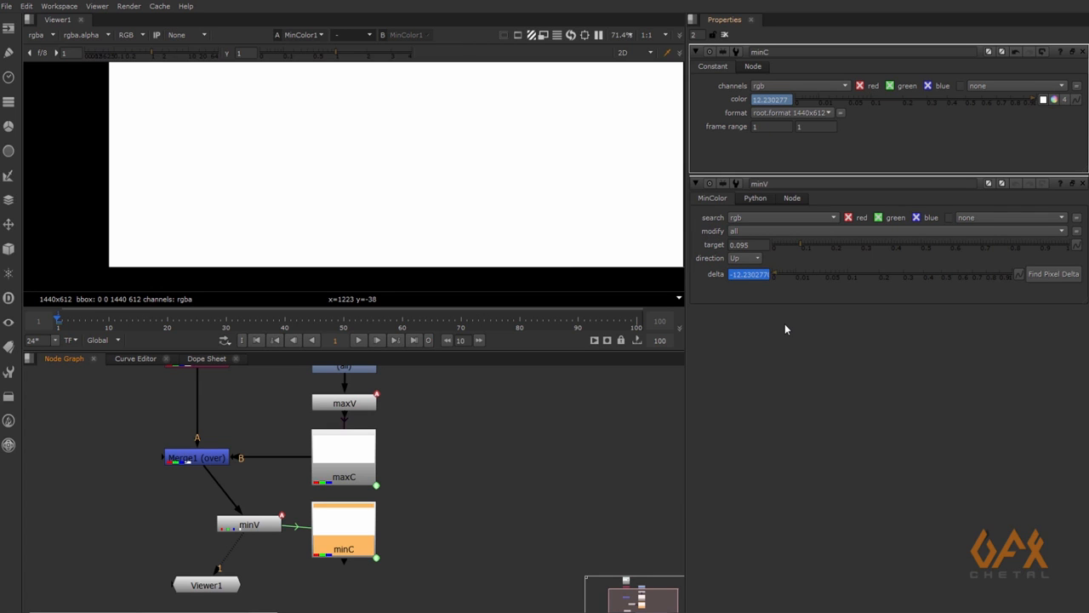
- Add a Merge node with maxC as A and minC as B, view it, and set its operation to minus
left_click(493, 506)
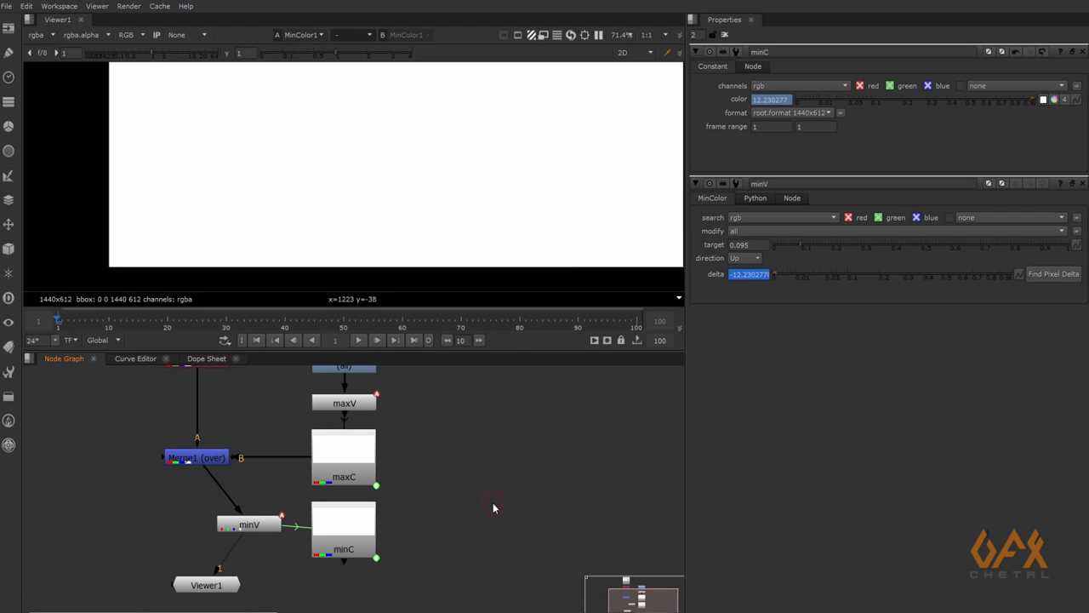
key("m")
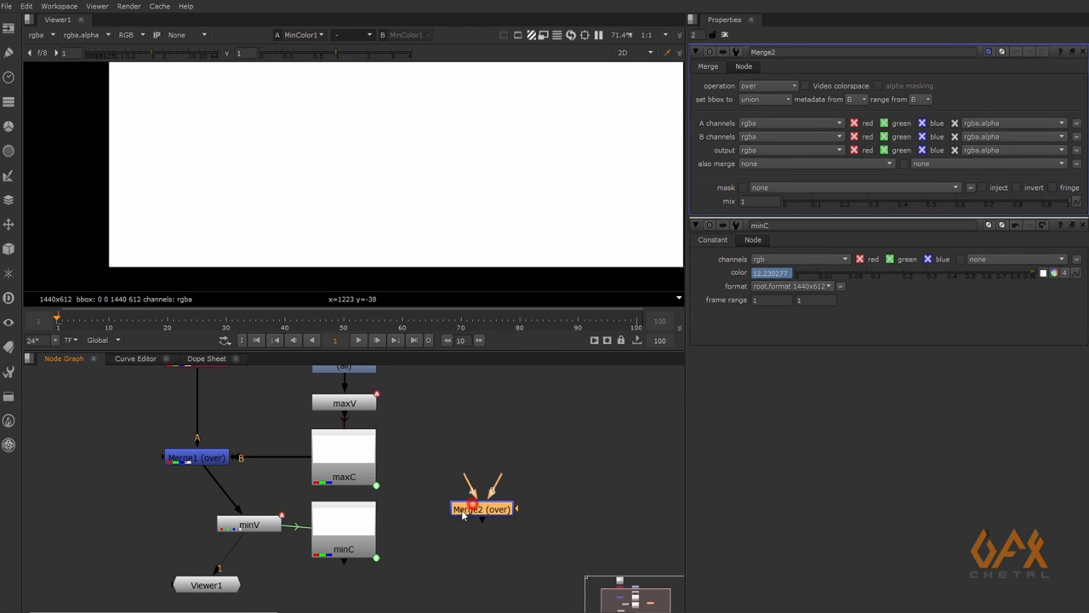
left_click_drag(465, 481, 366, 459)
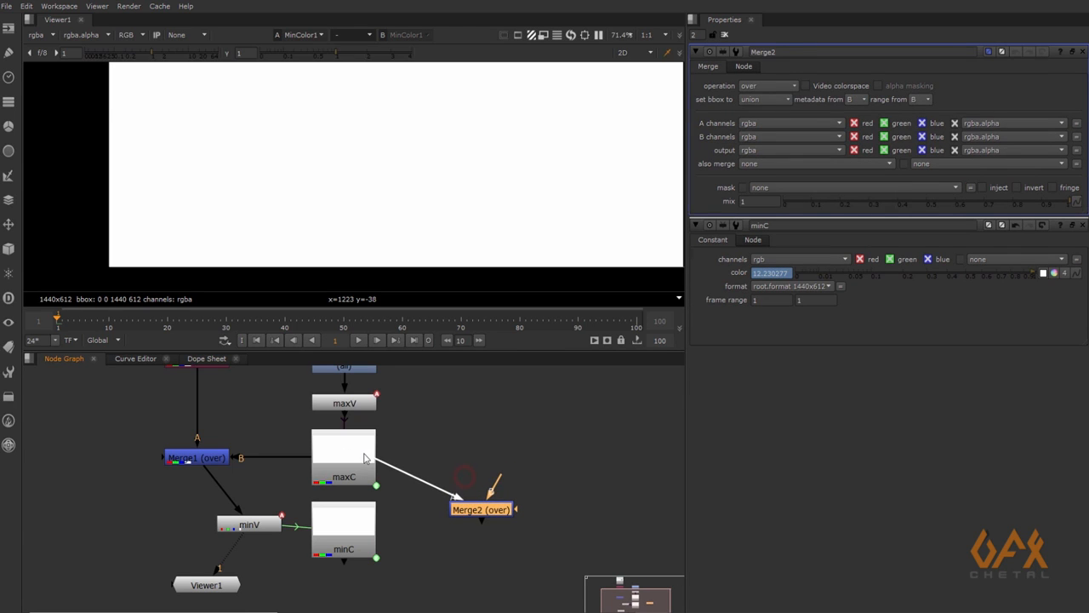
left_click_drag(499, 479, 354, 540)
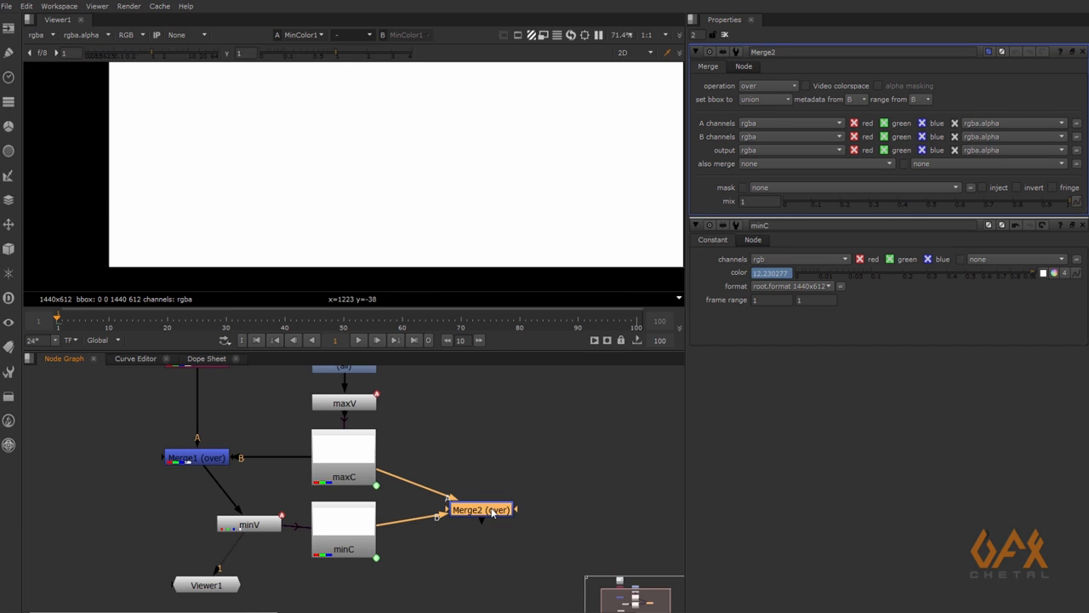
key("1")
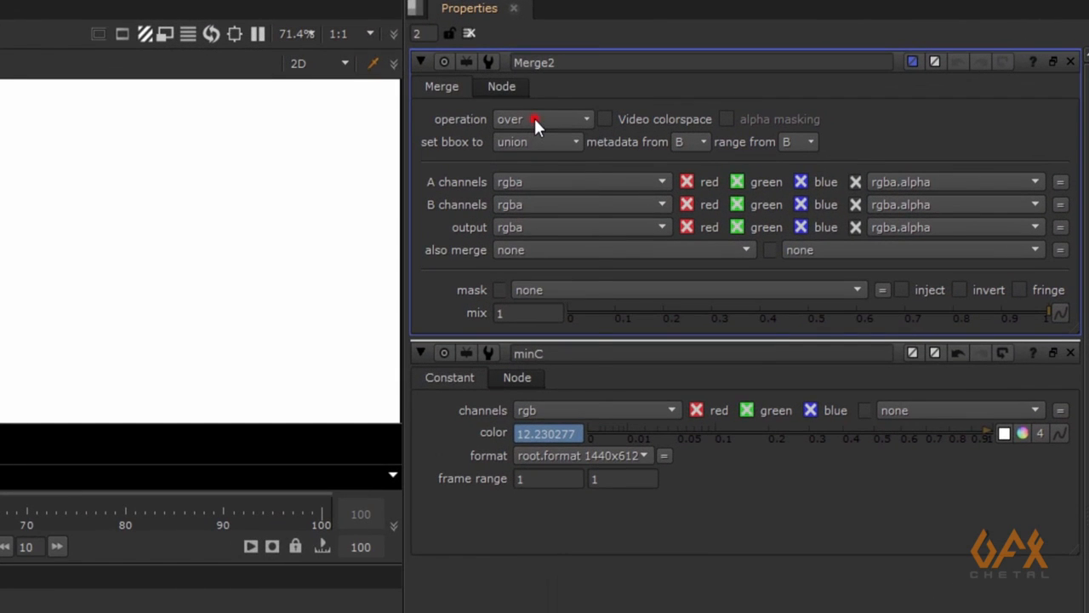
left_click(533, 118)
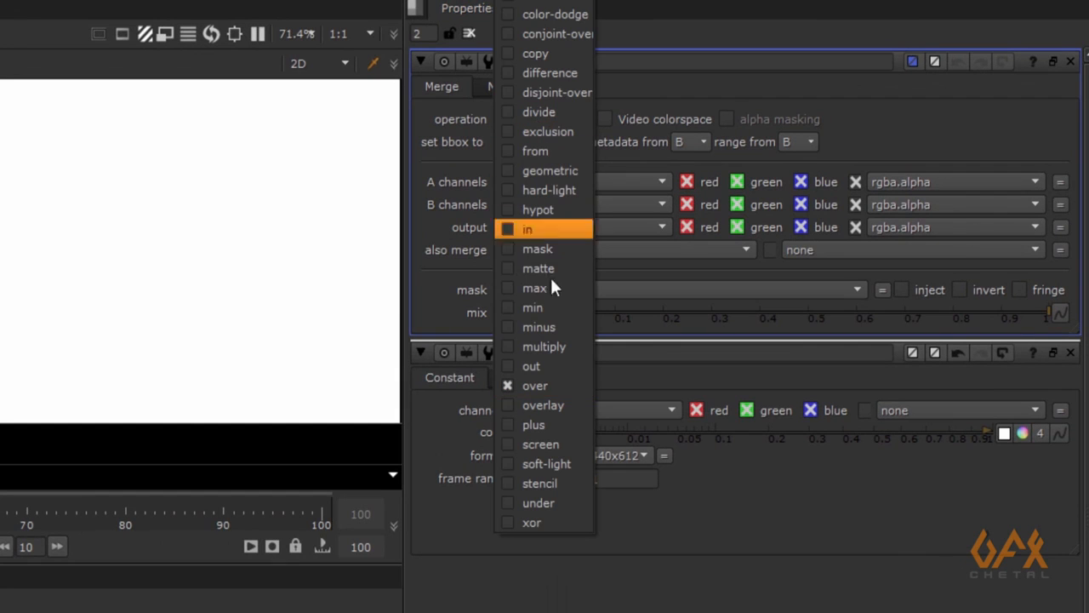
left_click(558, 330)
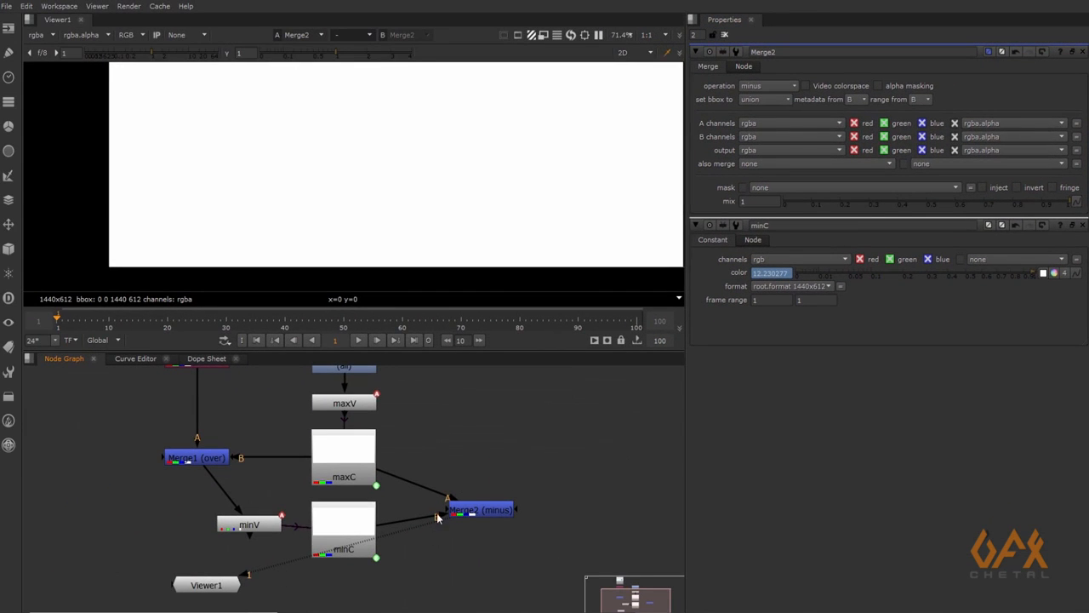
- Position the Merge2 minus node beside minC and place the viewer node directly below it
left_click_drag(466, 508, 456, 517)
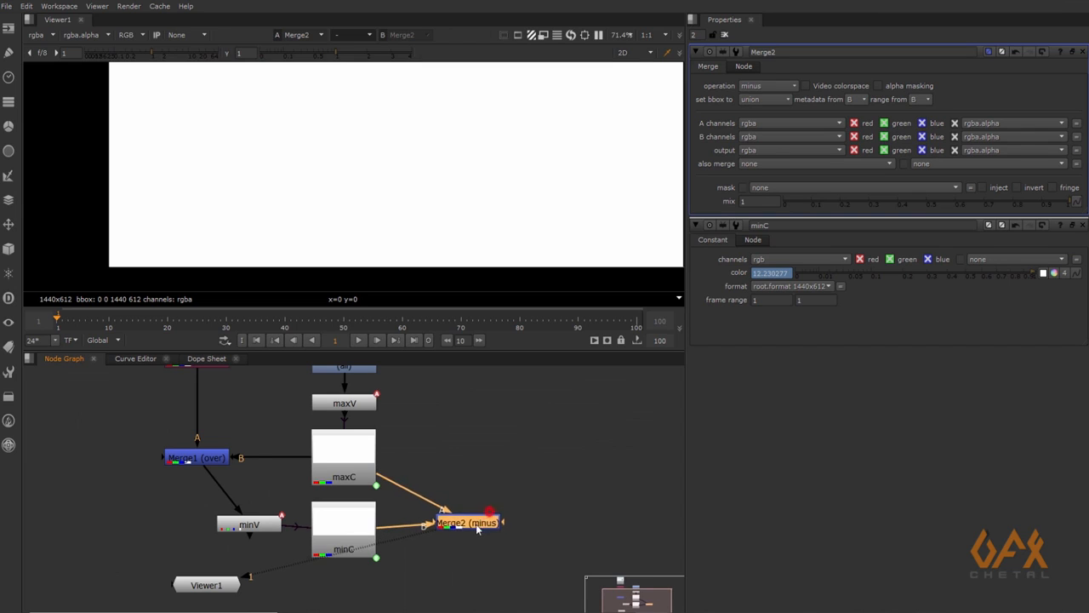
scroll(475, 185, "down", 2)
middle_click_drag(476, 185, 486, 224)
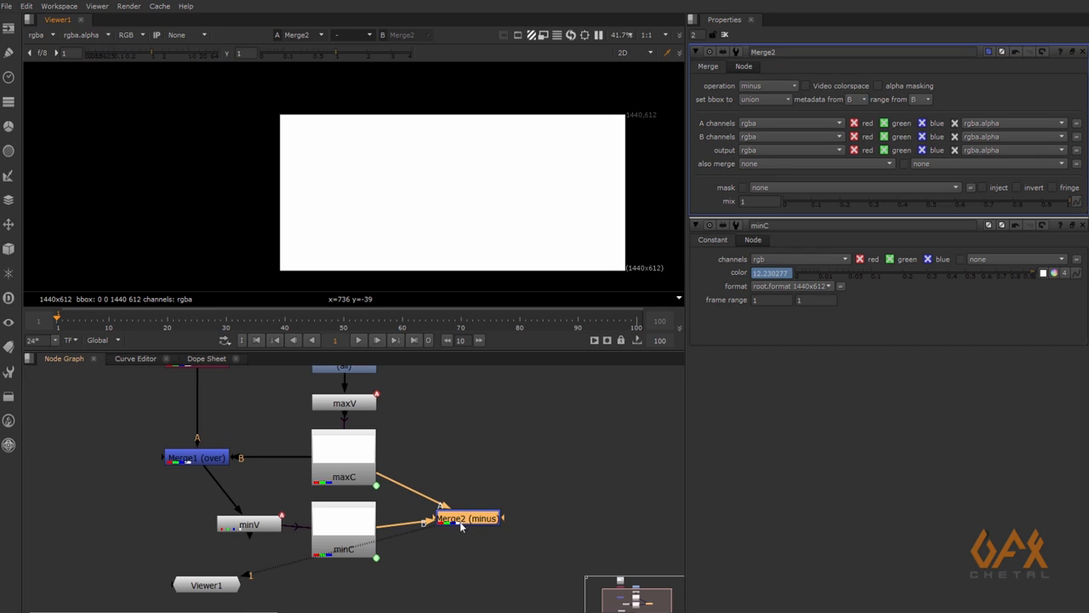
left_click_drag(231, 586, 501, 586)
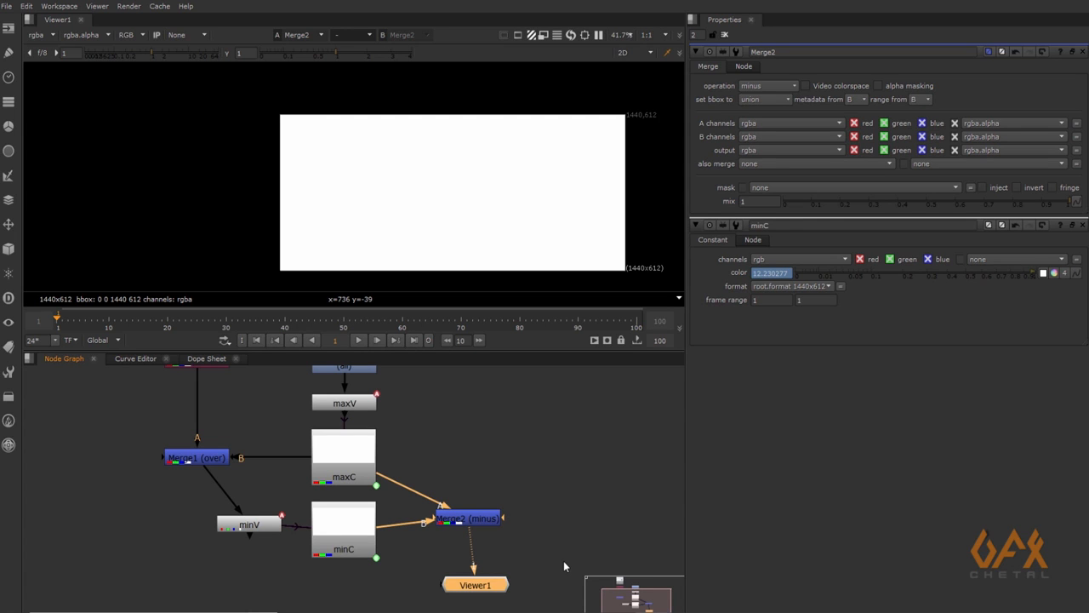
- Add another Merge node beside minV with Shuffle1 as A and minC as B, moving minC slightly lower
scroll(272, 409, "up", 2)
middle_click_drag(271, 415, 308, 461)
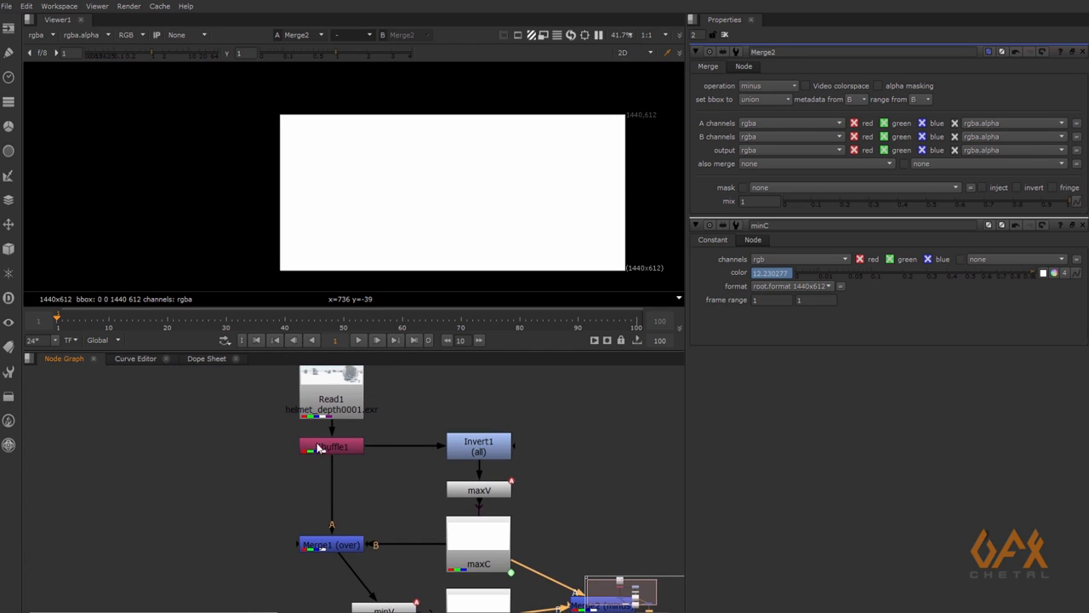
middle_click_drag(285, 502, 280, 448)
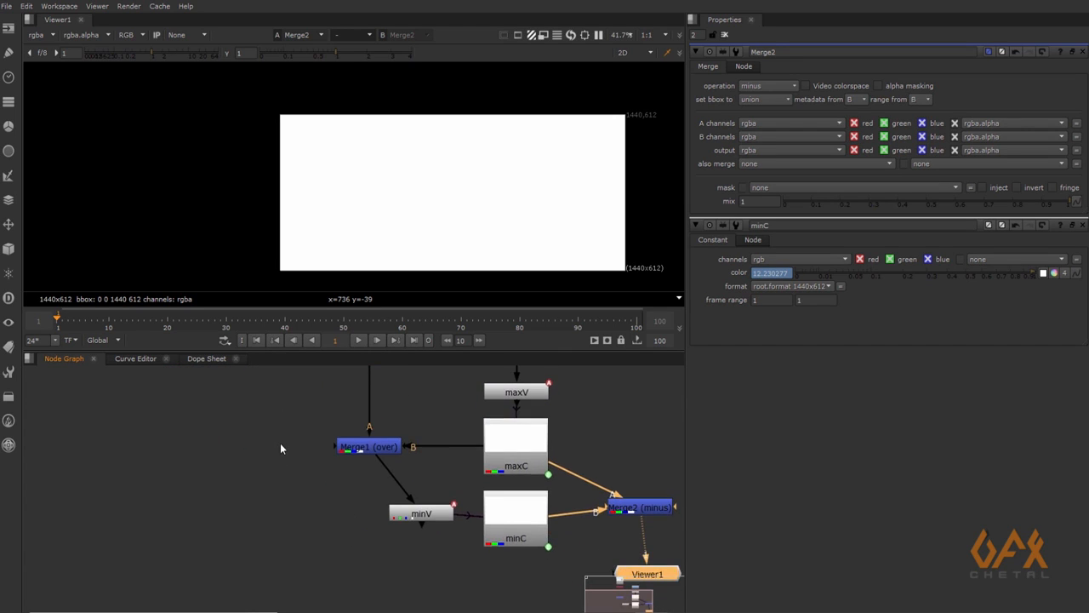
middle_click_drag(261, 503, 267, 539)
scroll(267, 539, "down", 1)
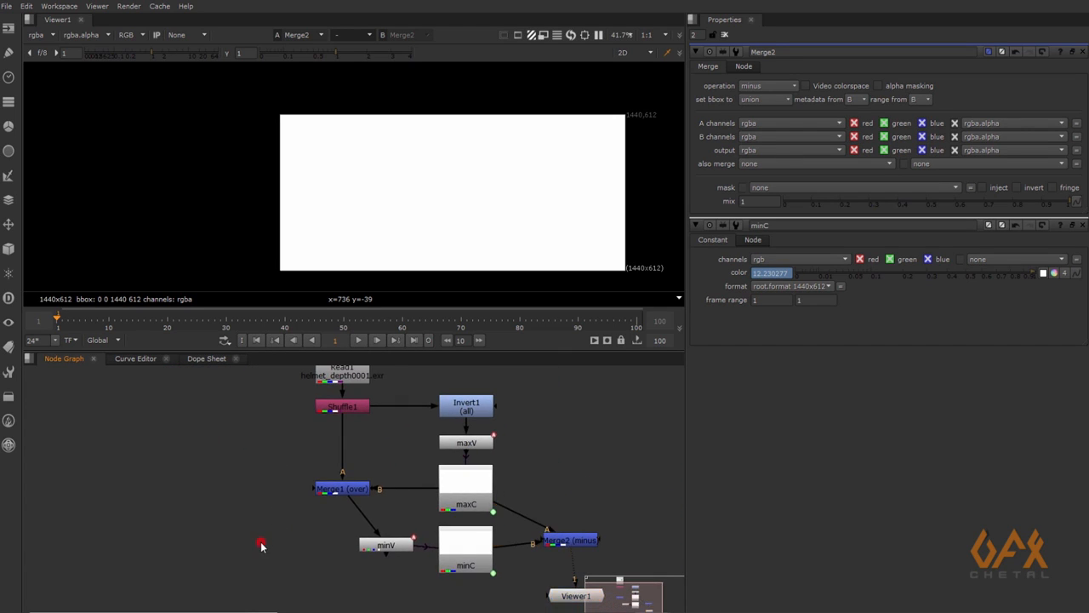
key("m")
left_click_drag(248, 543, 320, 409)
left_click_drag(247, 567, 465, 579)
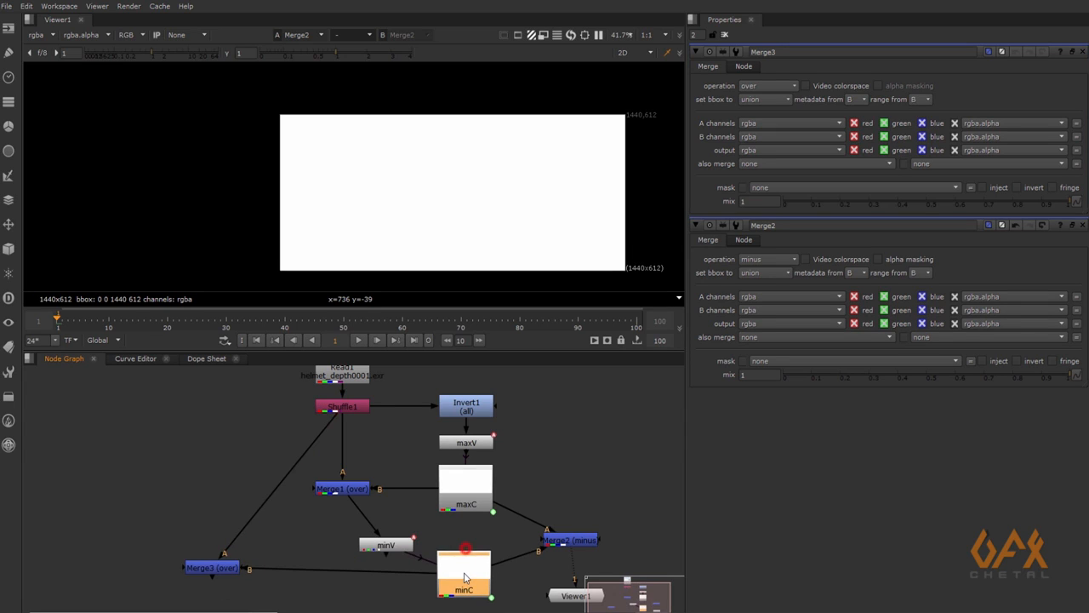
- Set the Merge3 operation to minus, view its output, and move the viewer node below it
middle_click_drag(219, 572, 239, 523)
left_click(240, 523)
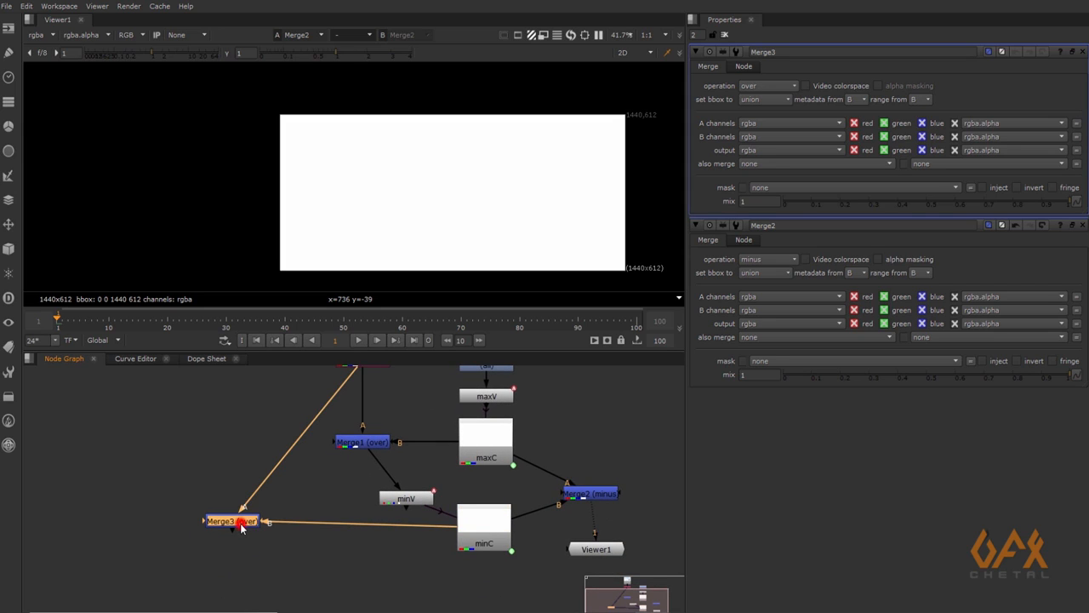
left_click(778, 86)
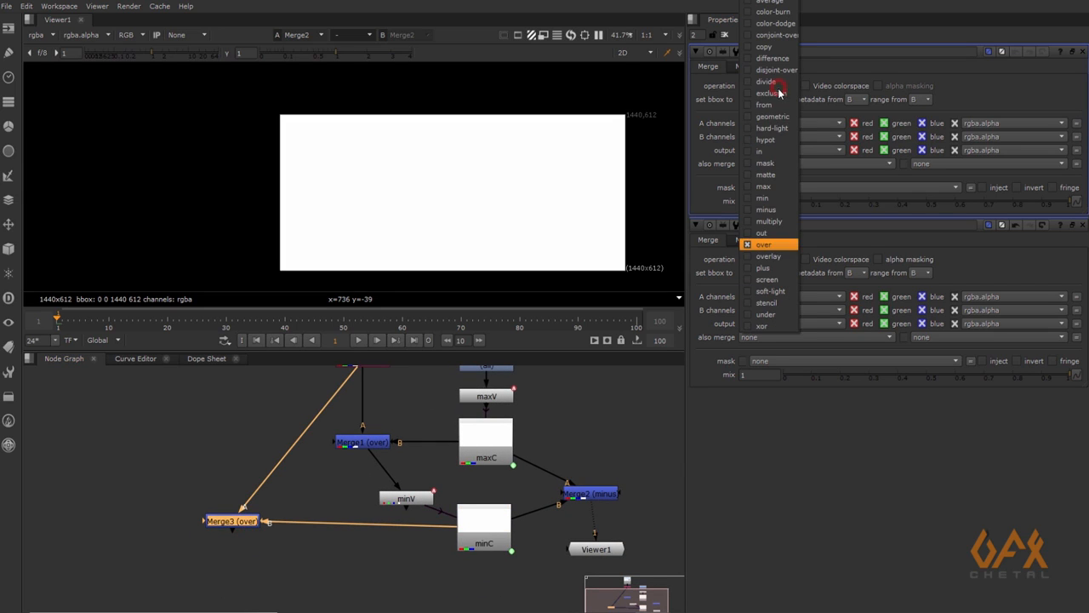
left_click(766, 210)
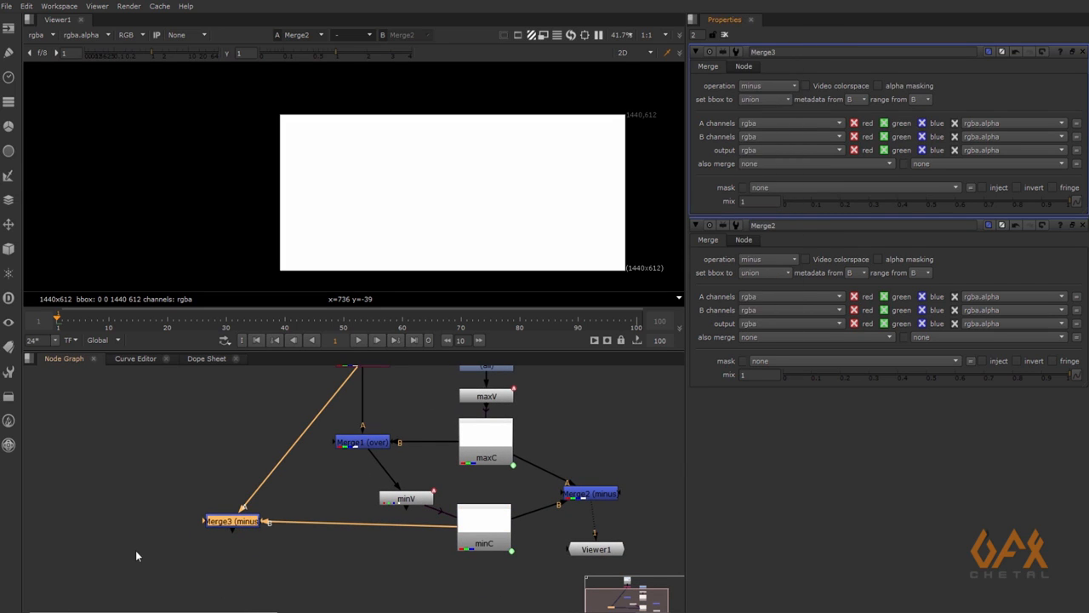
key("1")
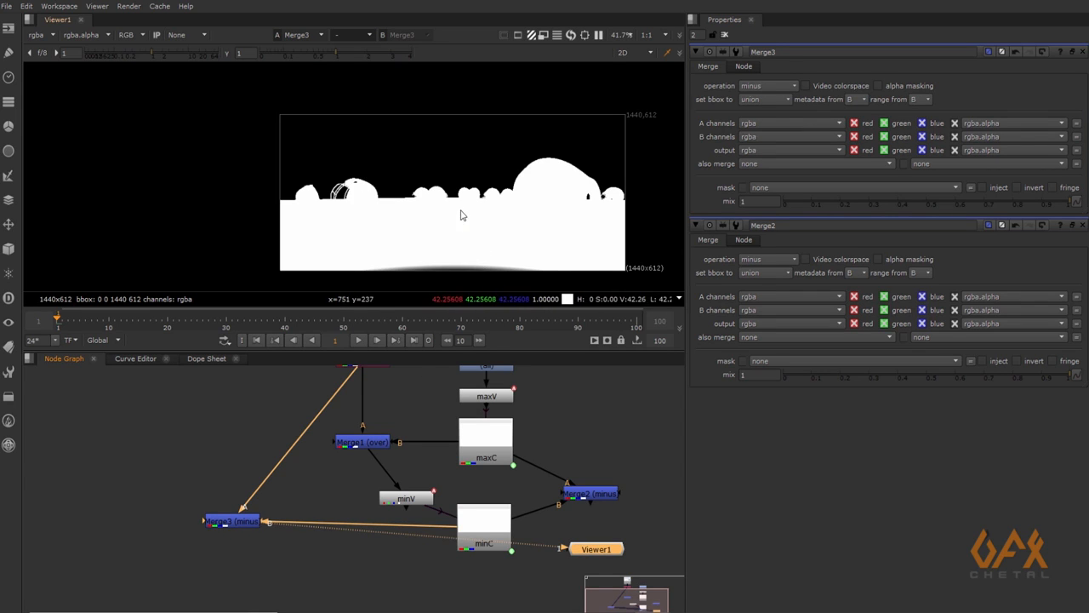
left_click_drag(608, 554, 233, 602)
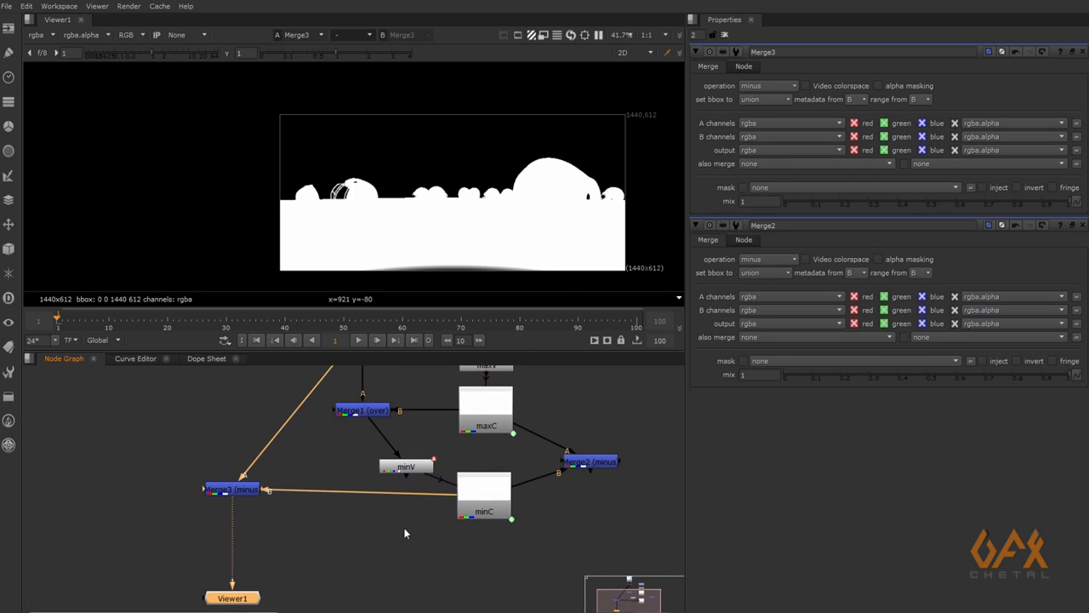
- Add a Merge node with Merge3 as A and Merge2 as B, view it, and set its operation to divide
left_click(408, 566)
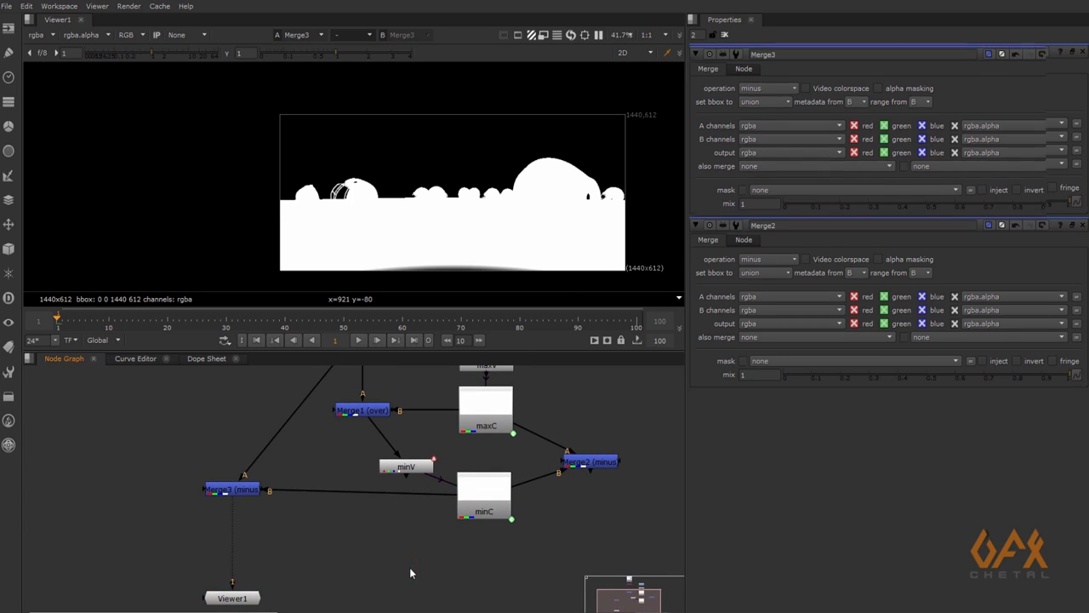
key("m")
left_click_drag(381, 561, 238, 490)
left_click_drag(395, 562, 592, 465)
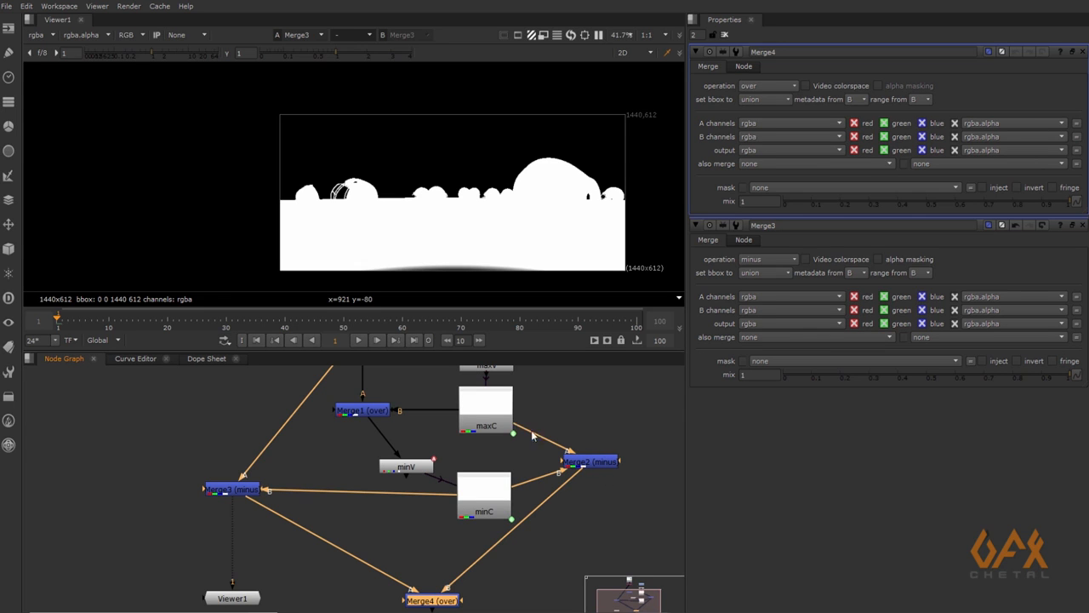
key("1")
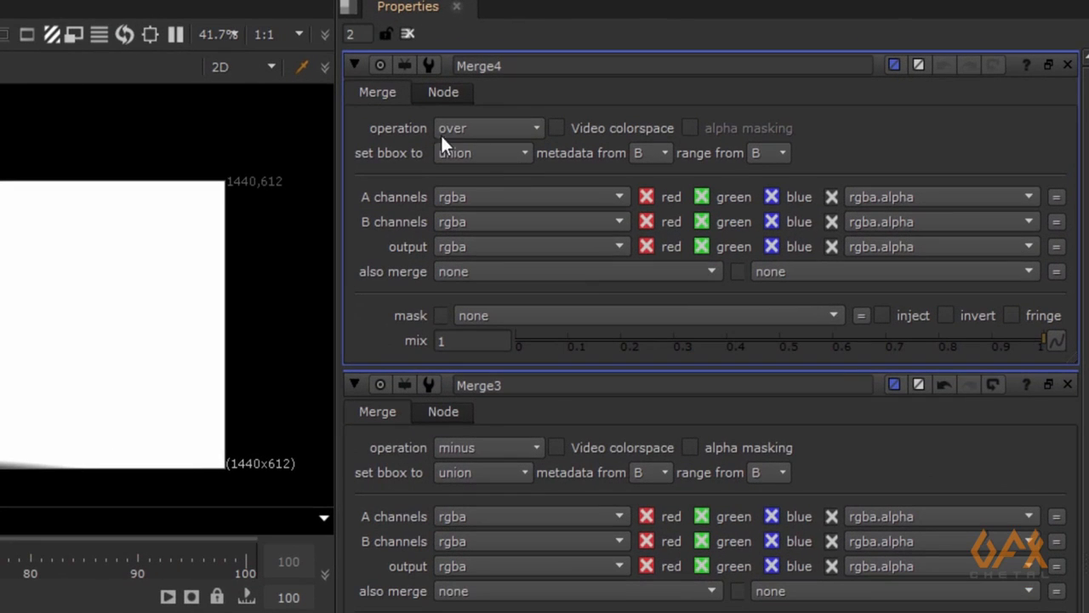
left_click(459, 127)
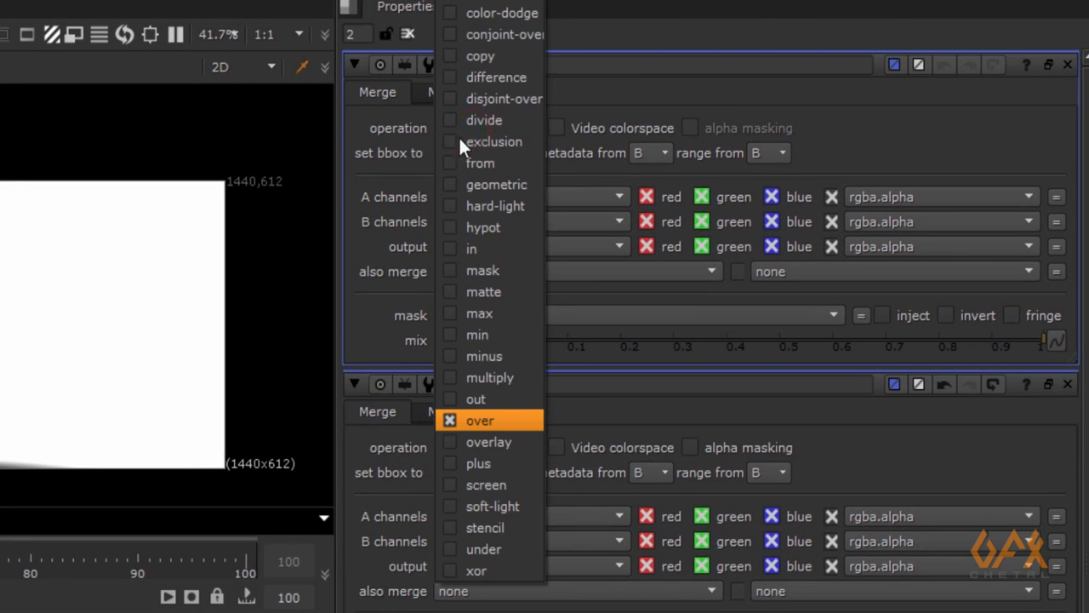
left_click(485, 119)
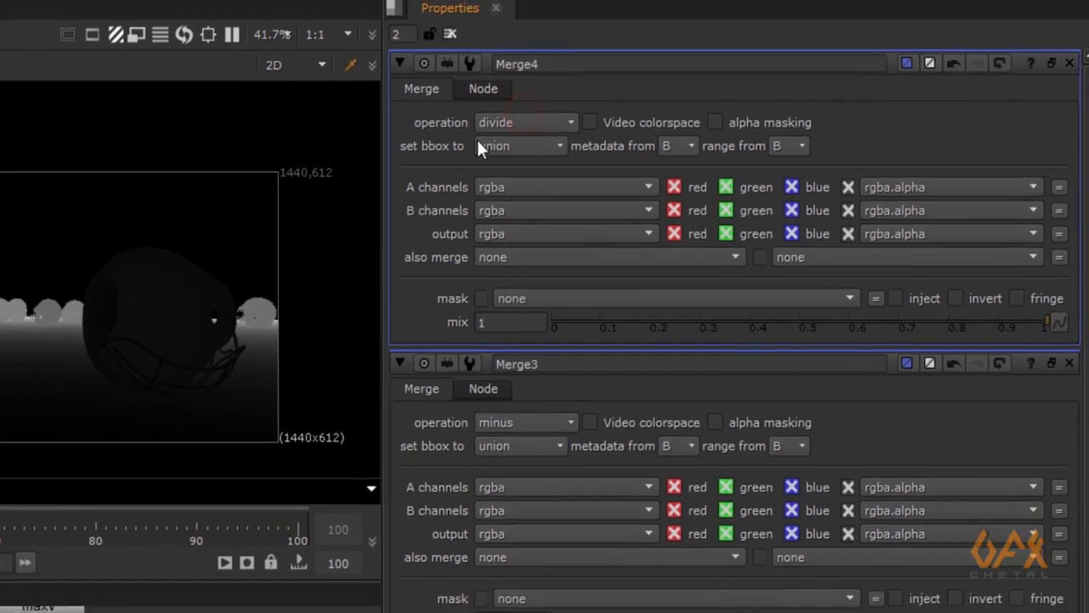
scroll(432, 212, "up", 2)
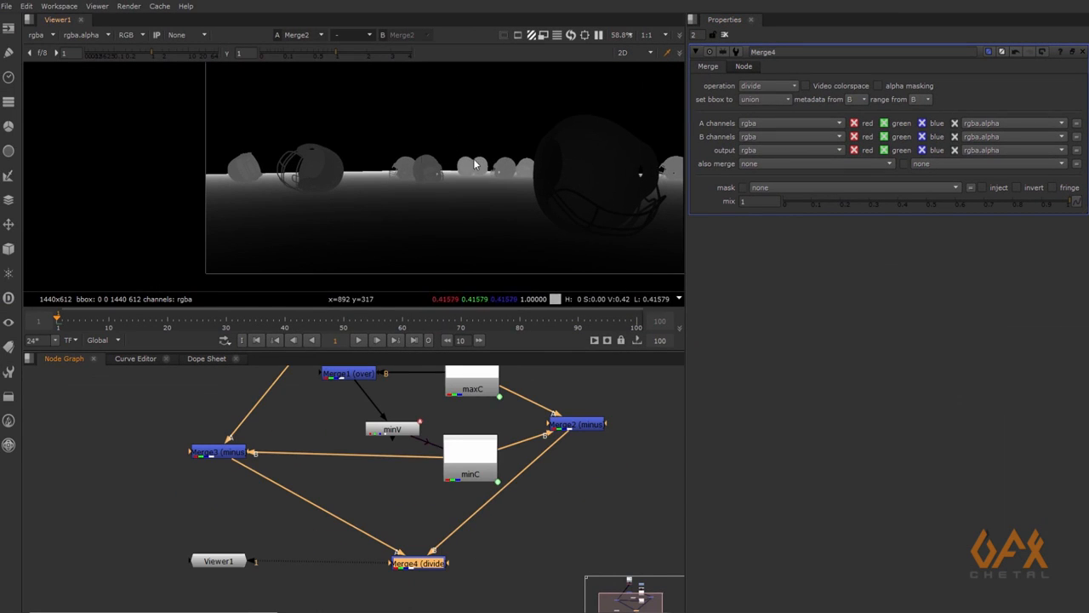
- Add a Constant node beside the Merge4 divide node and set its color to 1
middle_click_drag(536, 568, 454, 553)
left_click(485, 528)
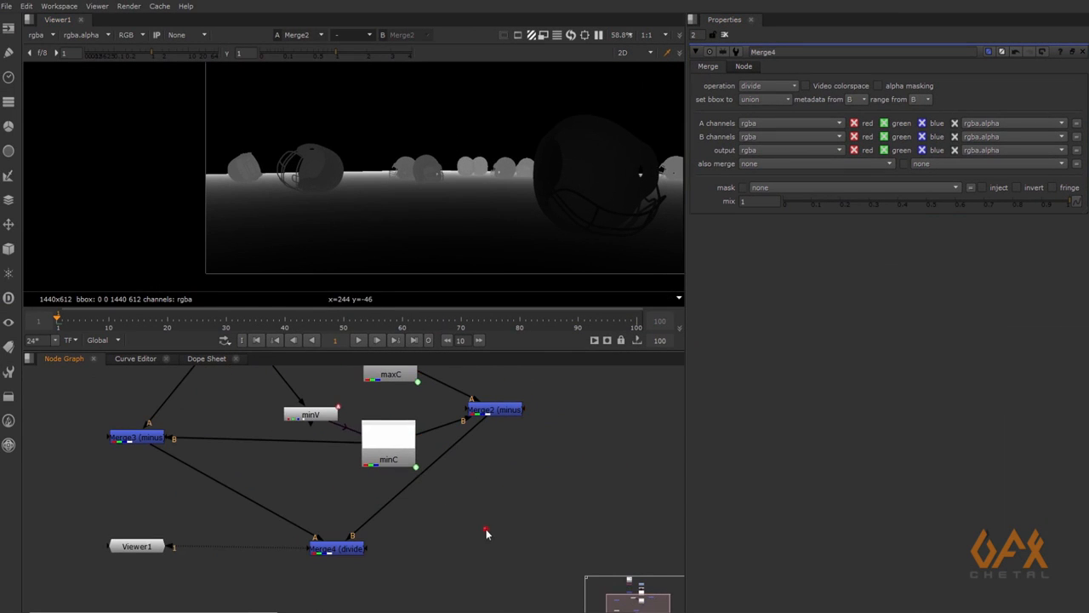
left_click(9, 29)
left_click(63, 79)
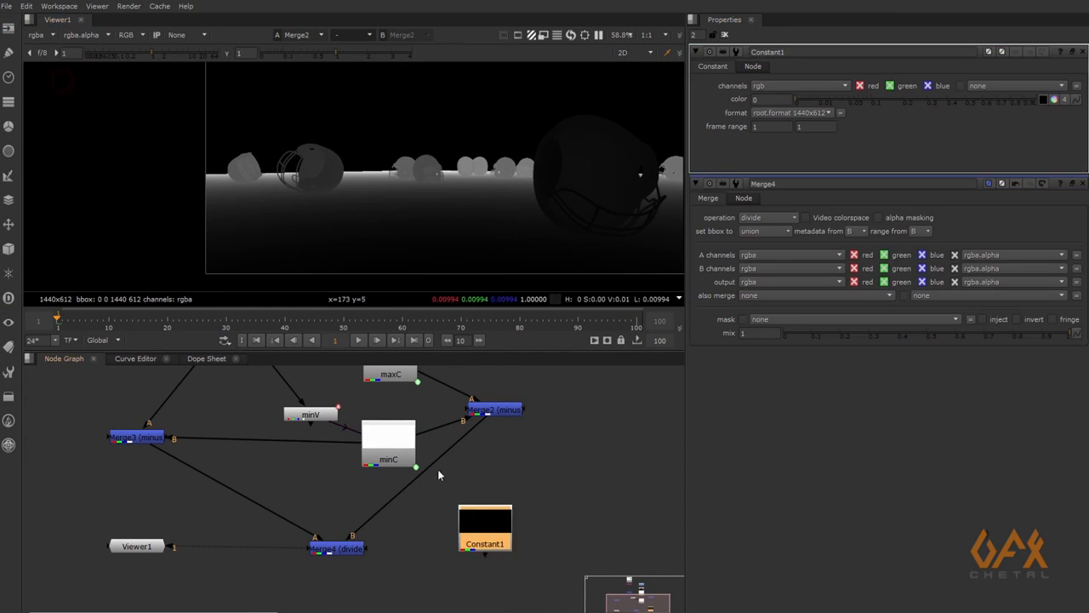
left_click_drag(974, 100, 1055, 108)
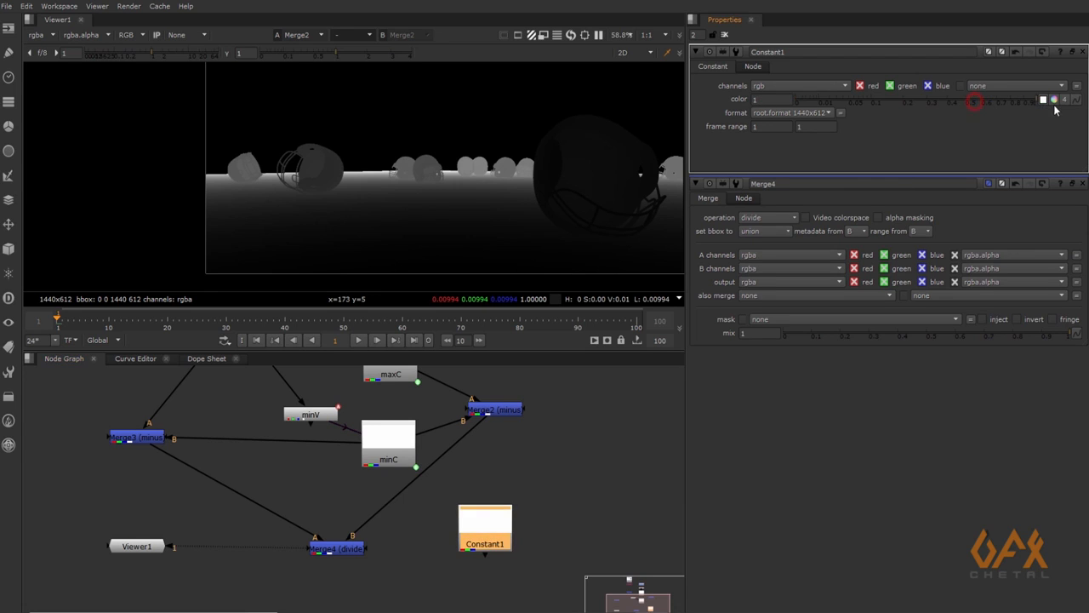
- Add a Merge node that places Merge4 as A over Constant1 as B, and view its output
left_click(407, 600)
key("m")
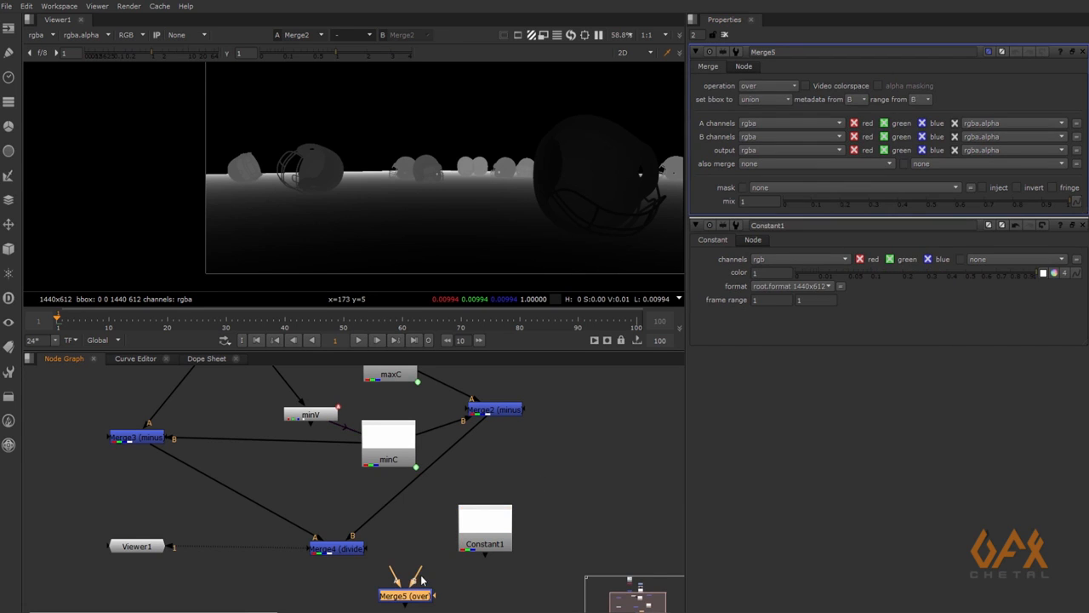
left_click_drag(417, 574, 338, 549)
key("1")
scroll(440, 189, "down", 1)
middle_click_drag(442, 206, 459, 239)
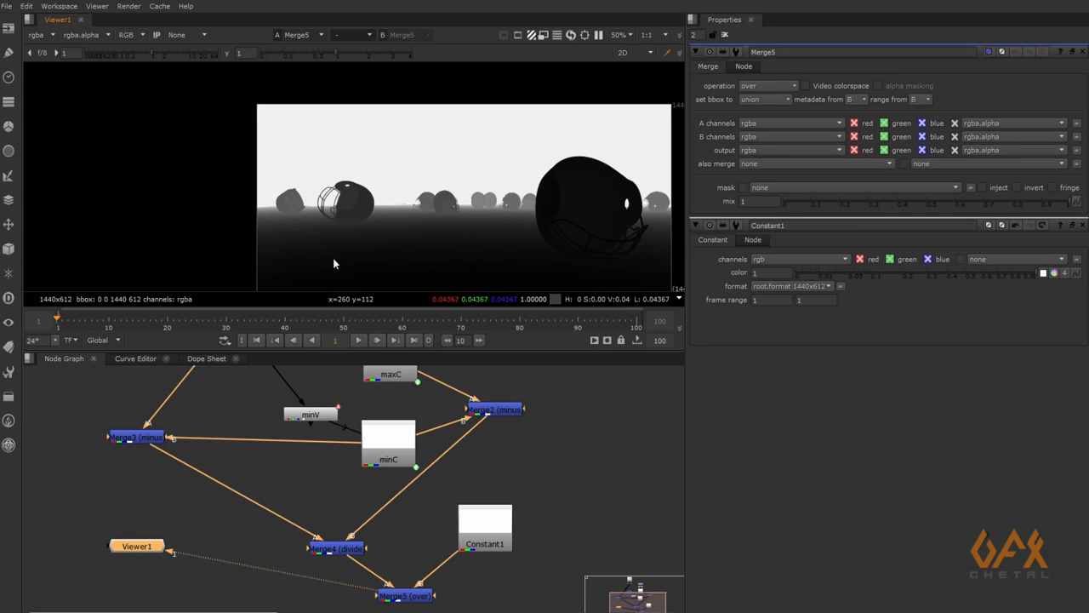
- Add an Invert node after the Merge5 over node and move it slightly lower, viewing the whole frame of its output
middle_click_drag(413, 599, 379, 500)
left_click(378, 501)
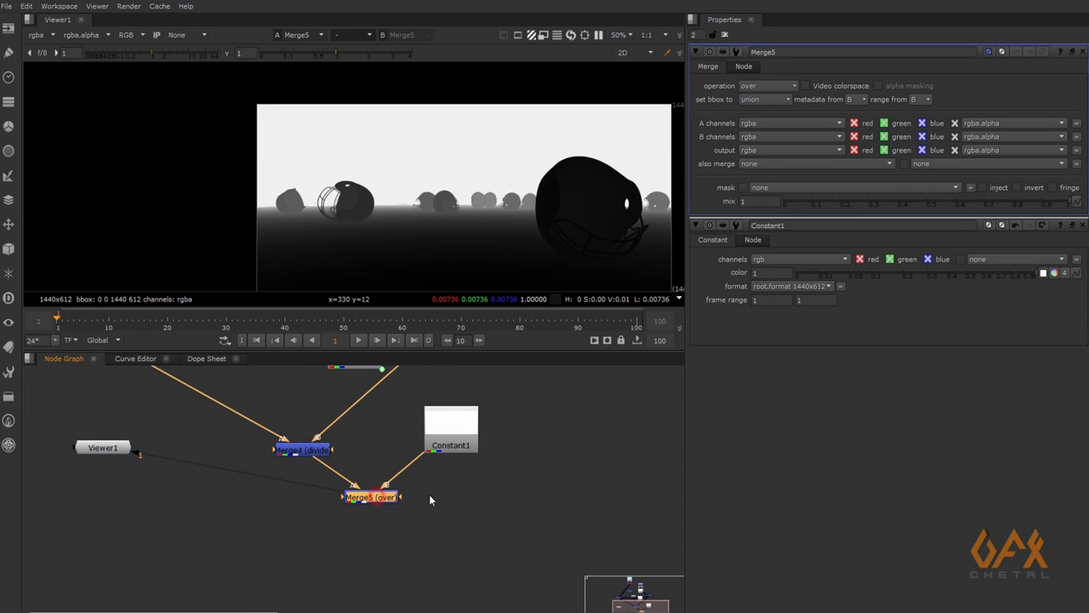
scroll(430, 225, "up", 2)
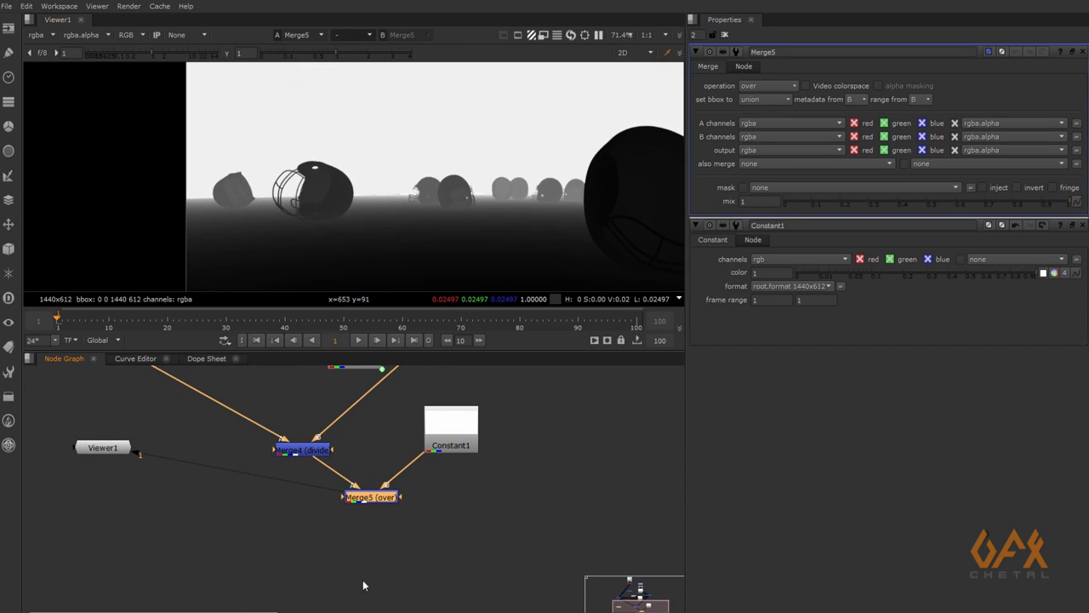
key("Tab")
type("Invert")
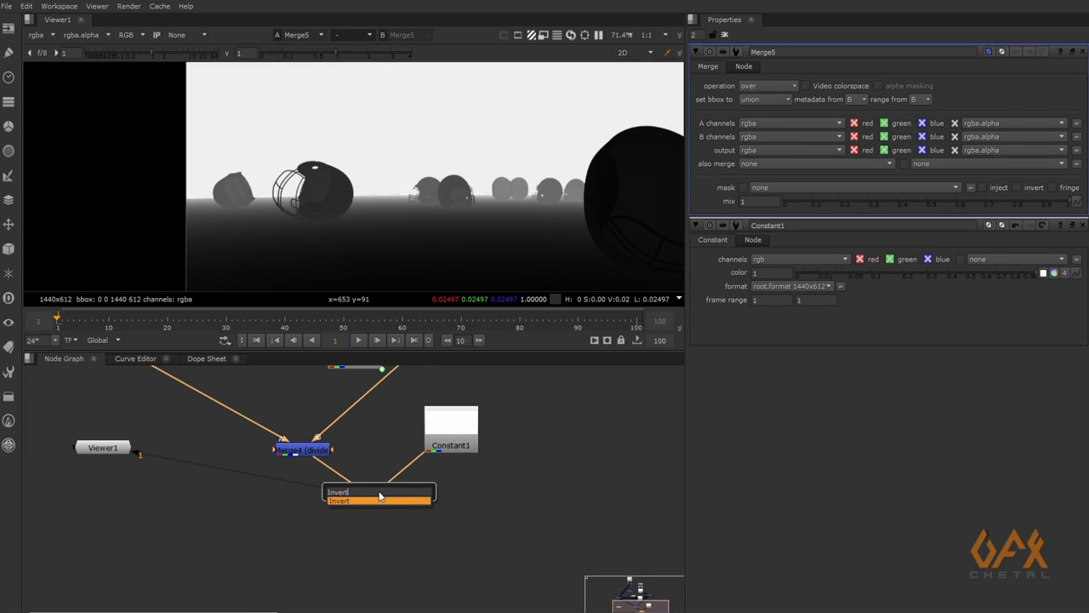
key("Return")
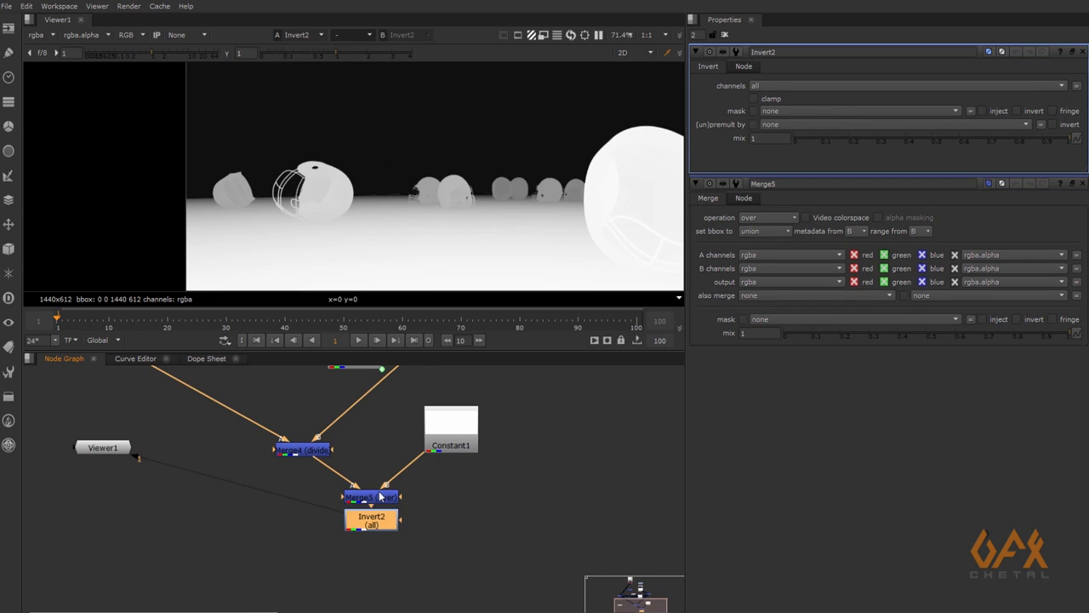
scroll(484, 246, "down", 3)
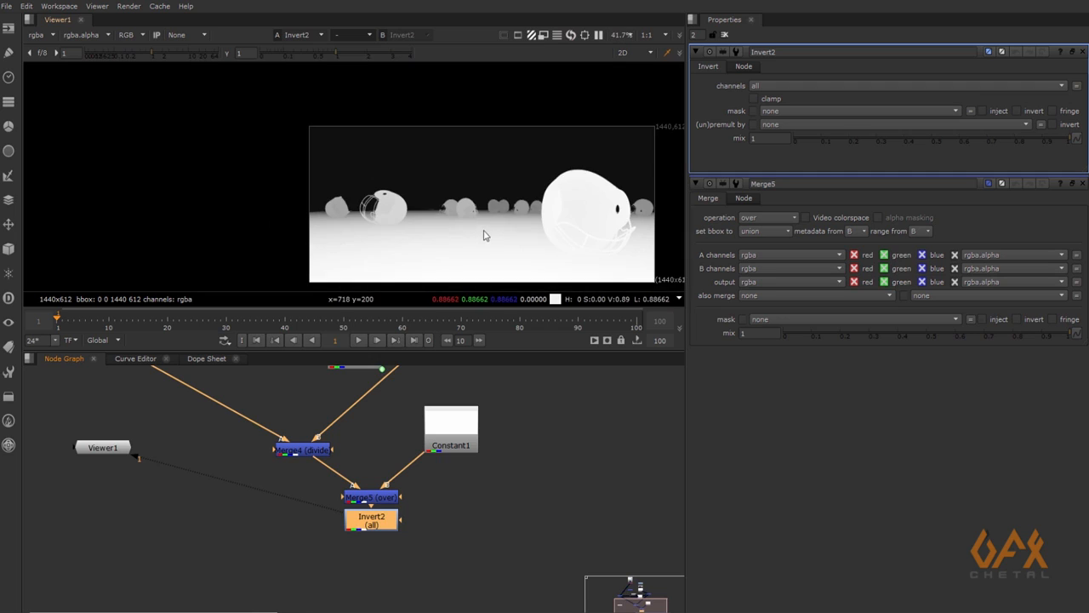
middle_click_drag(484, 236, 379, 227)
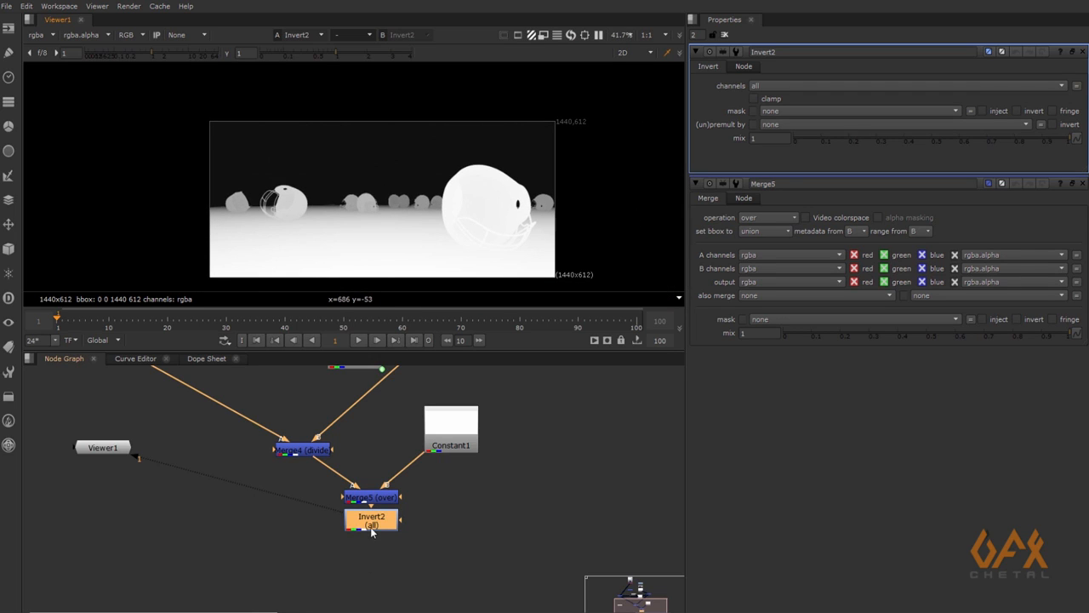
left_click_drag(372, 527, 373, 560)
middle_click_drag(375, 231, 406, 224)
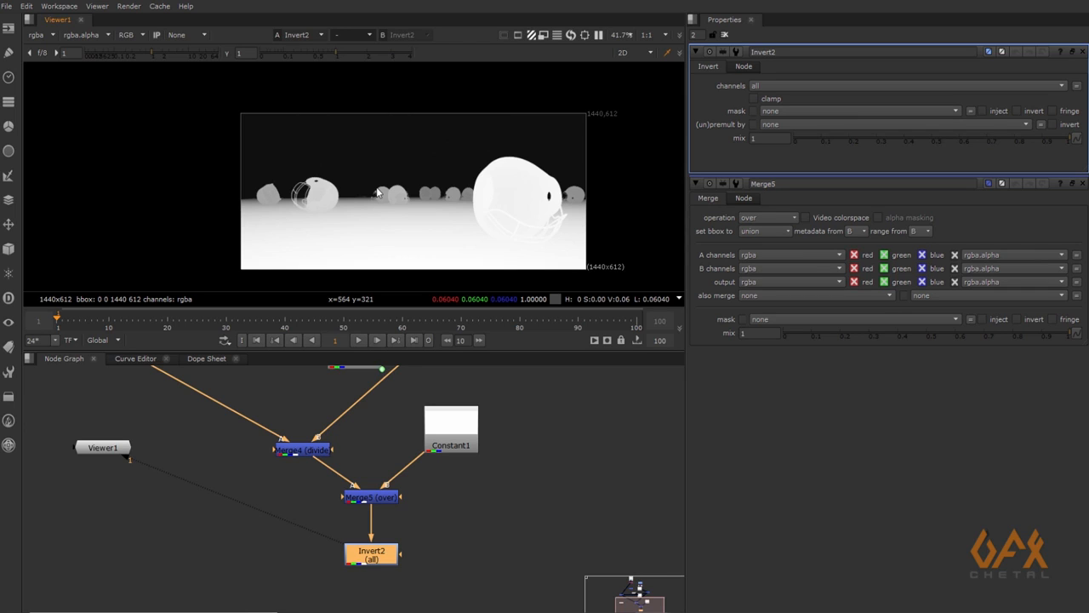
- Review the normalization node tree from the Read1 depth source through the max and min branches to the minus merges
middle_click_drag(255, 408, 365, 537)
middle_click_drag(410, 418, 400, 484)
middle_click_drag(388, 375, 350, 460)
middle_click_drag(347, 415, 383, 407)
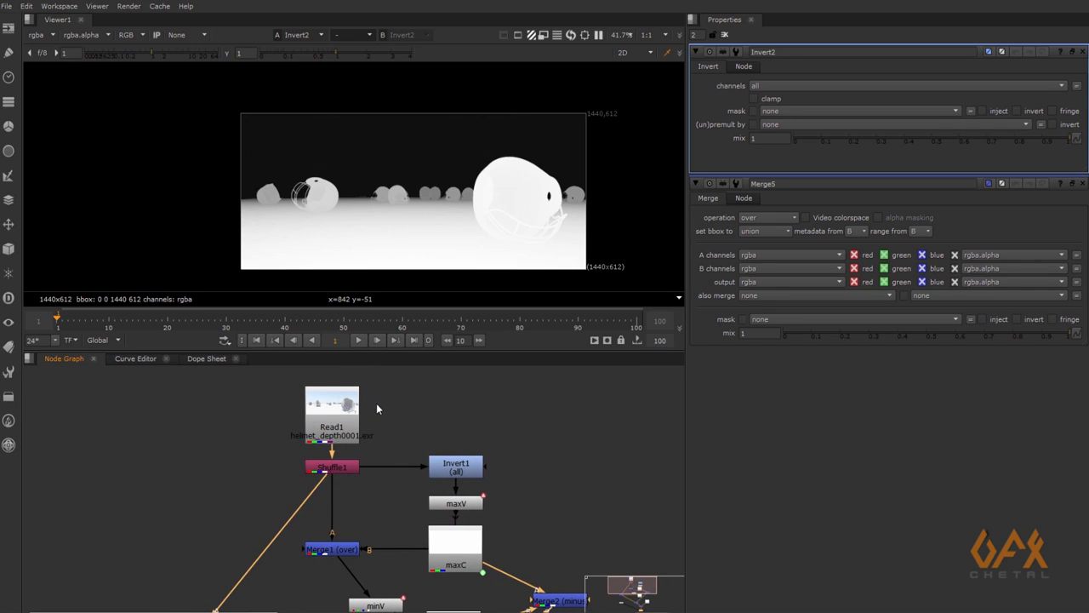
scroll(377, 409, "down", 2)
middle_click_drag(259, 542, 252, 499)
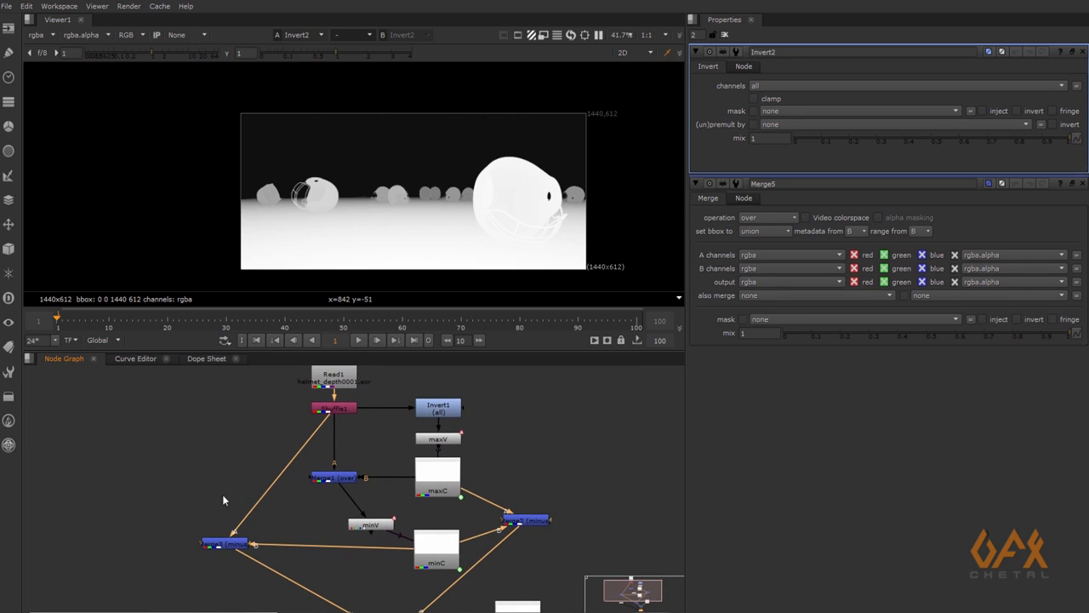